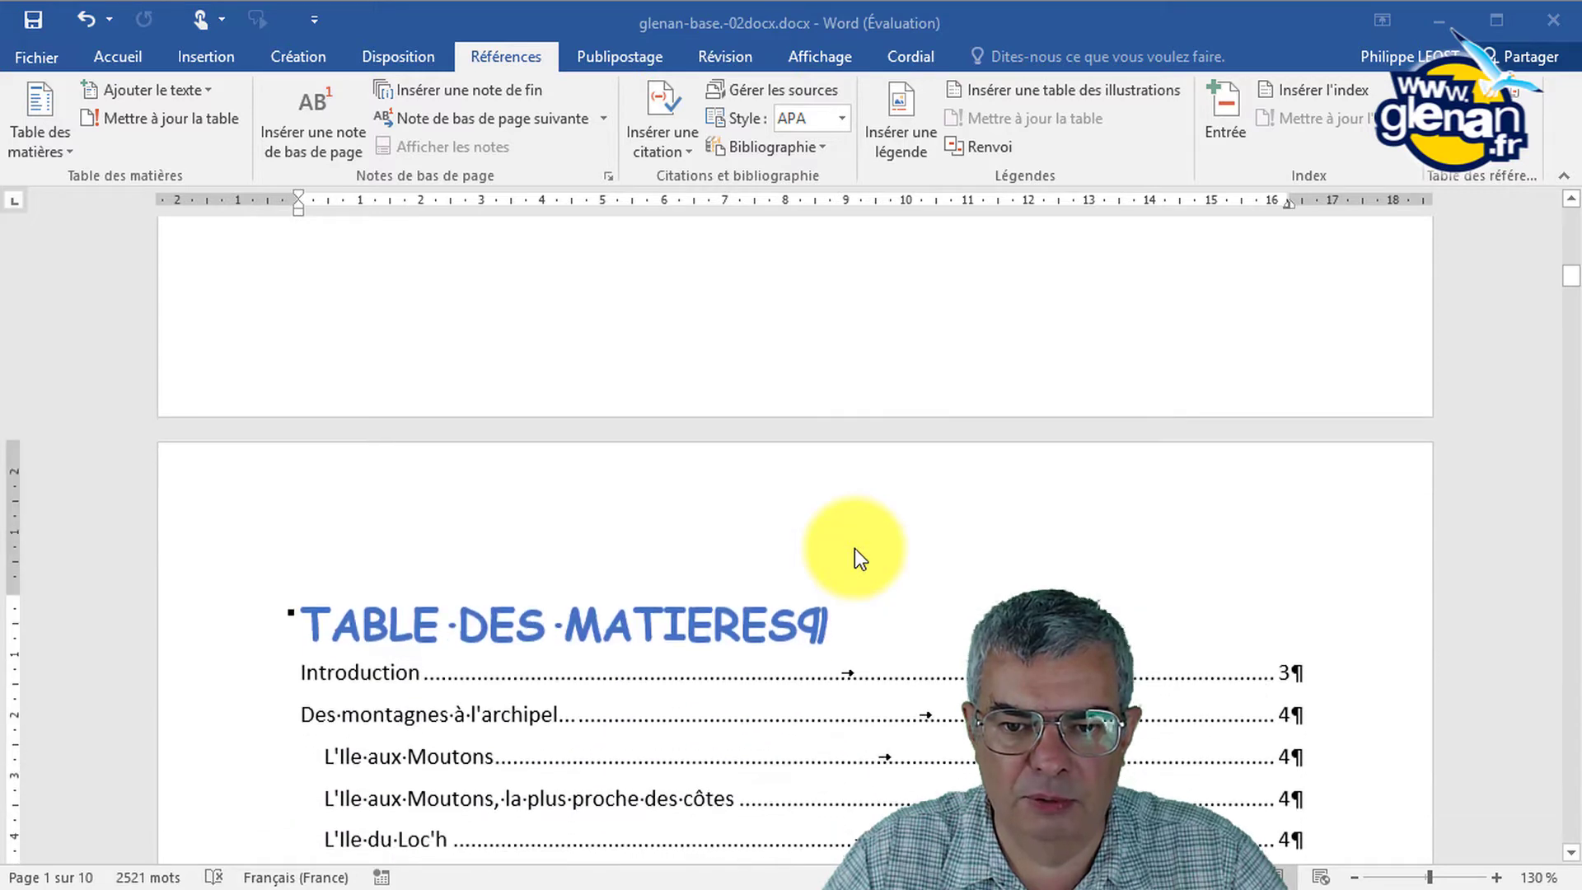
scroll(862, 616, down, 5)
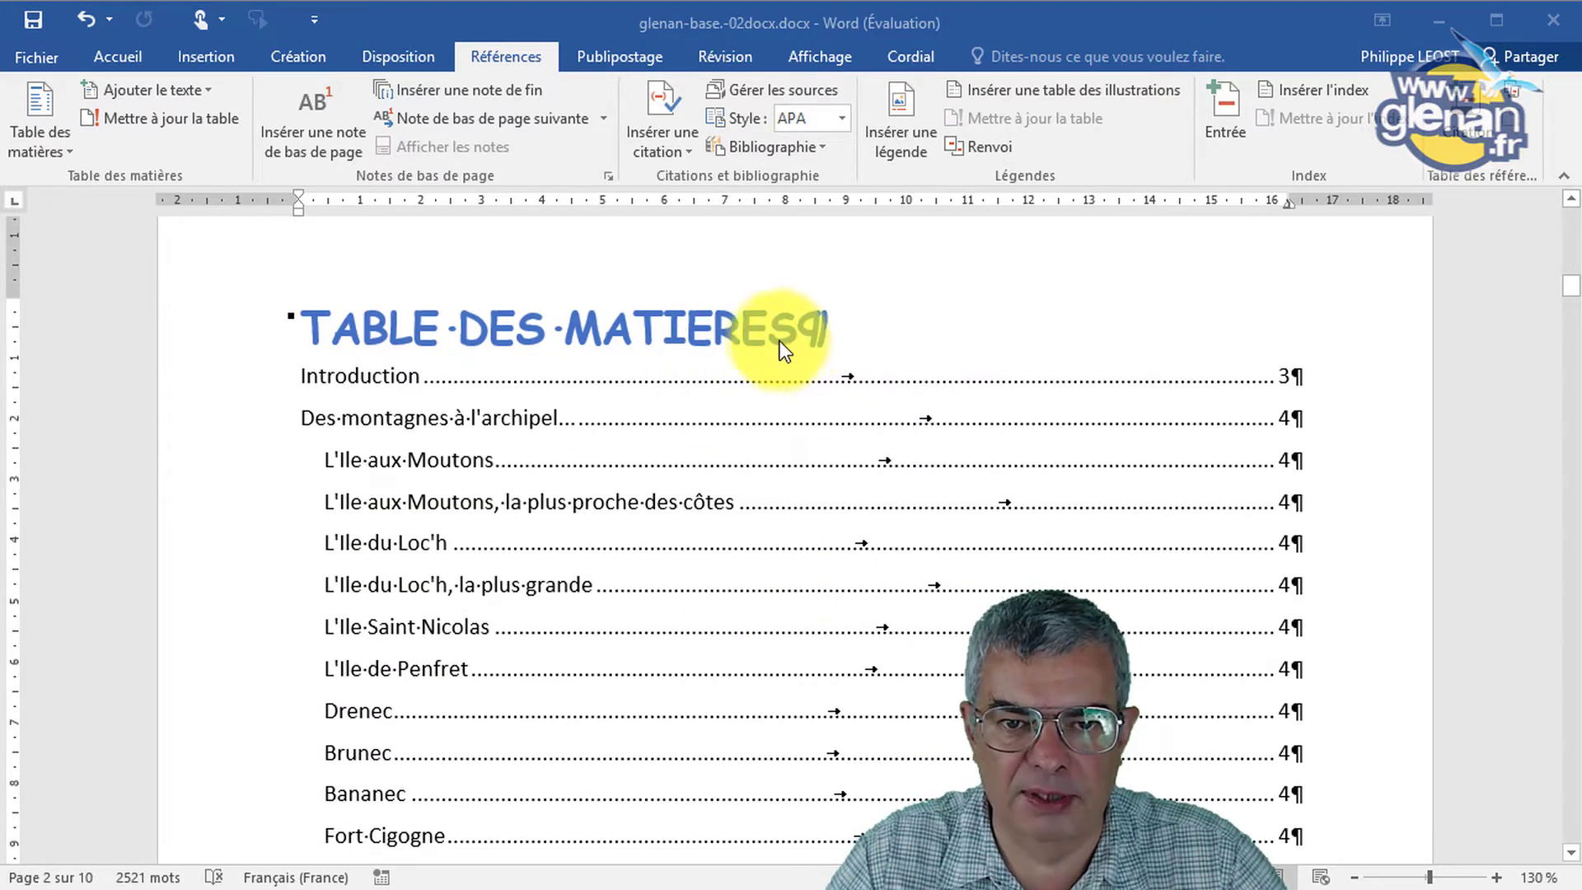
scroll(974, 433, up, 10)
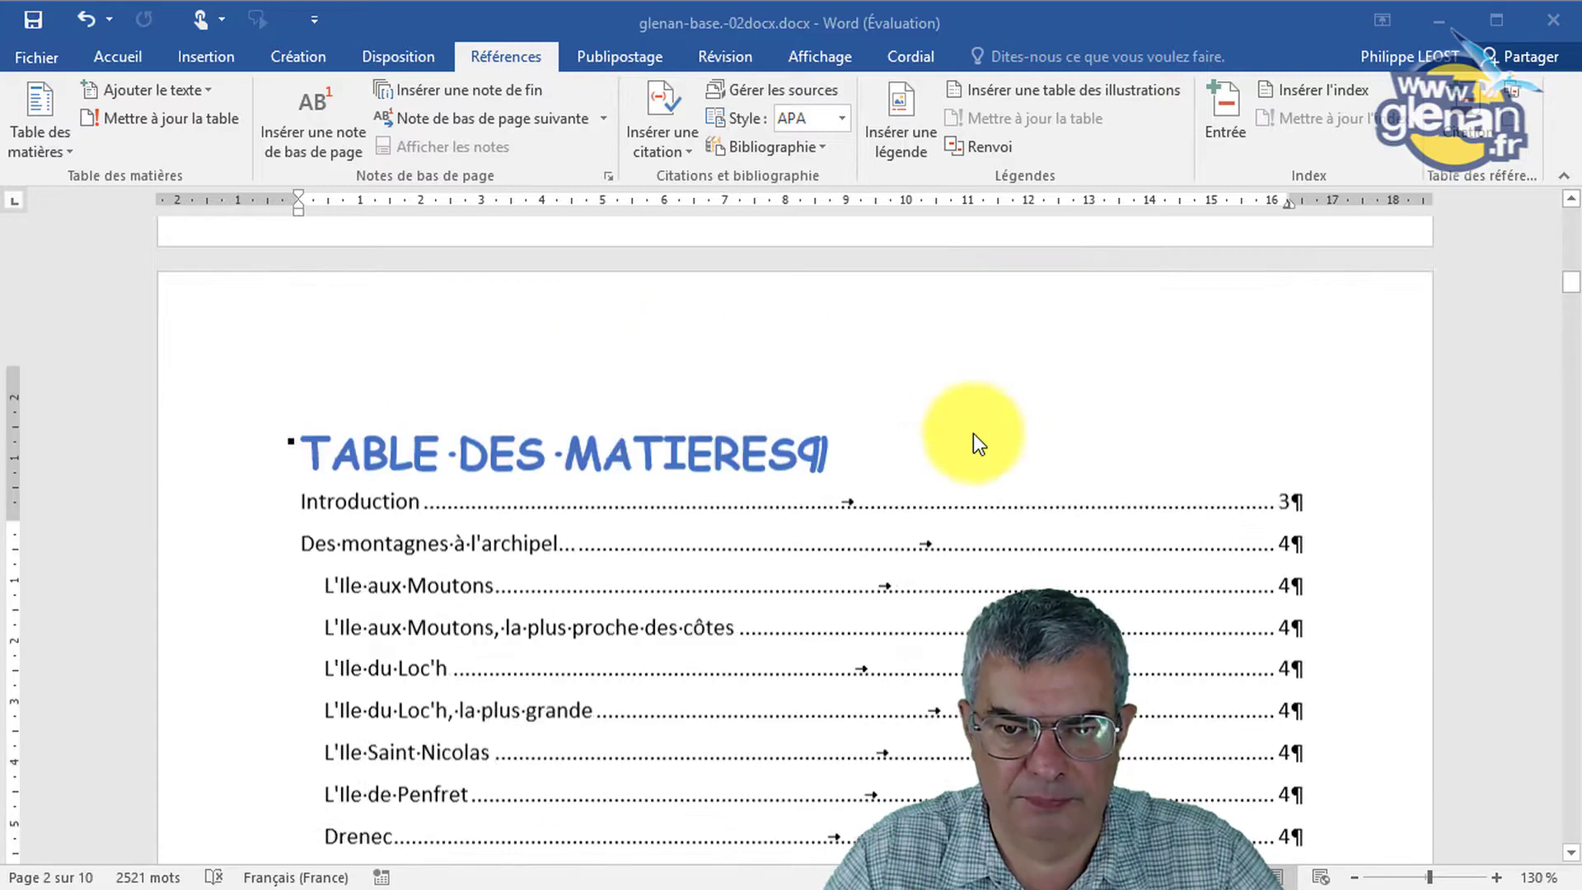
scroll(972, 445, up, 5)
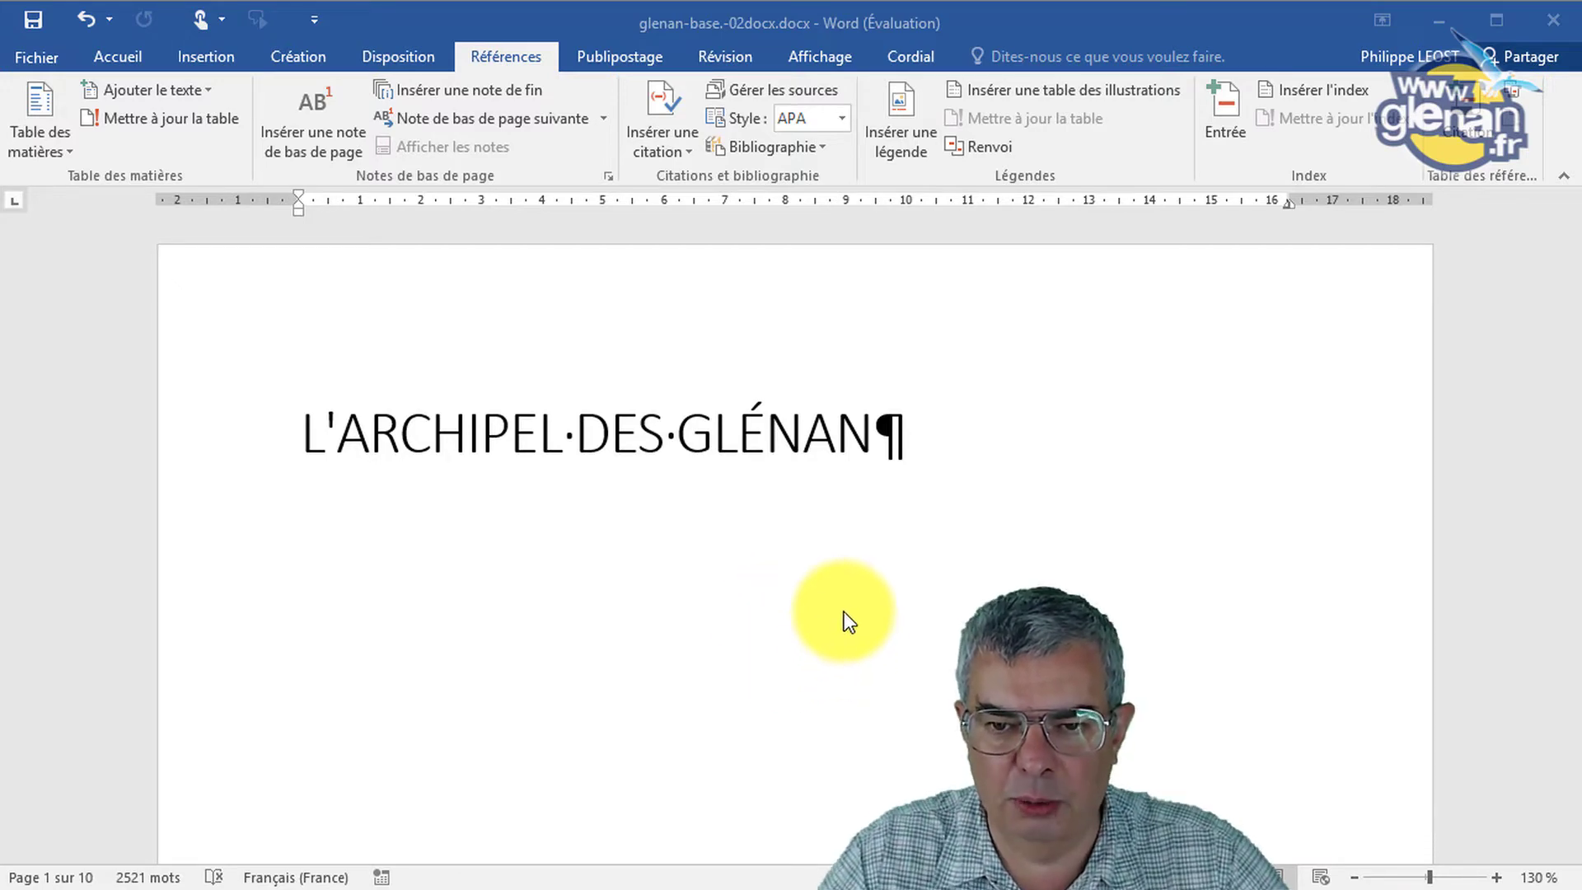
Display the list of styles beside the "Des montagnes à l'archipel" section.
scroll(844, 602, down, 15)
scroll(843, 601, down, 15)
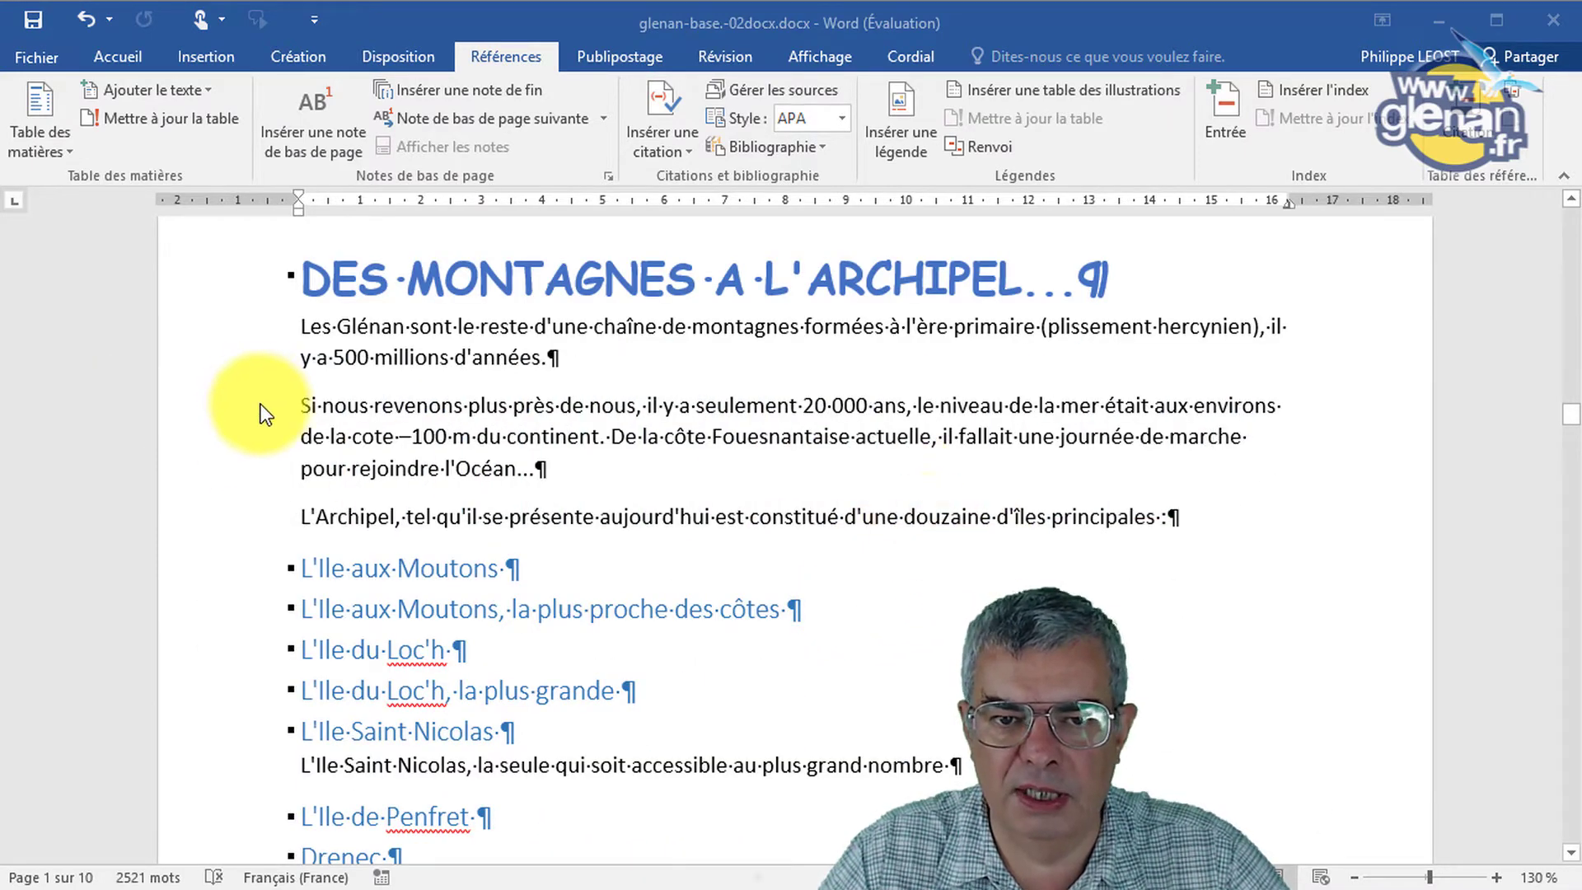
key(ctrl+alt+shift+s)
Format the paragraph beginning "Si nous revenons plus près de nous" with a 2 cm left indent, italics and a dark green theme font colour.
drag(238, 416, 251, 498)
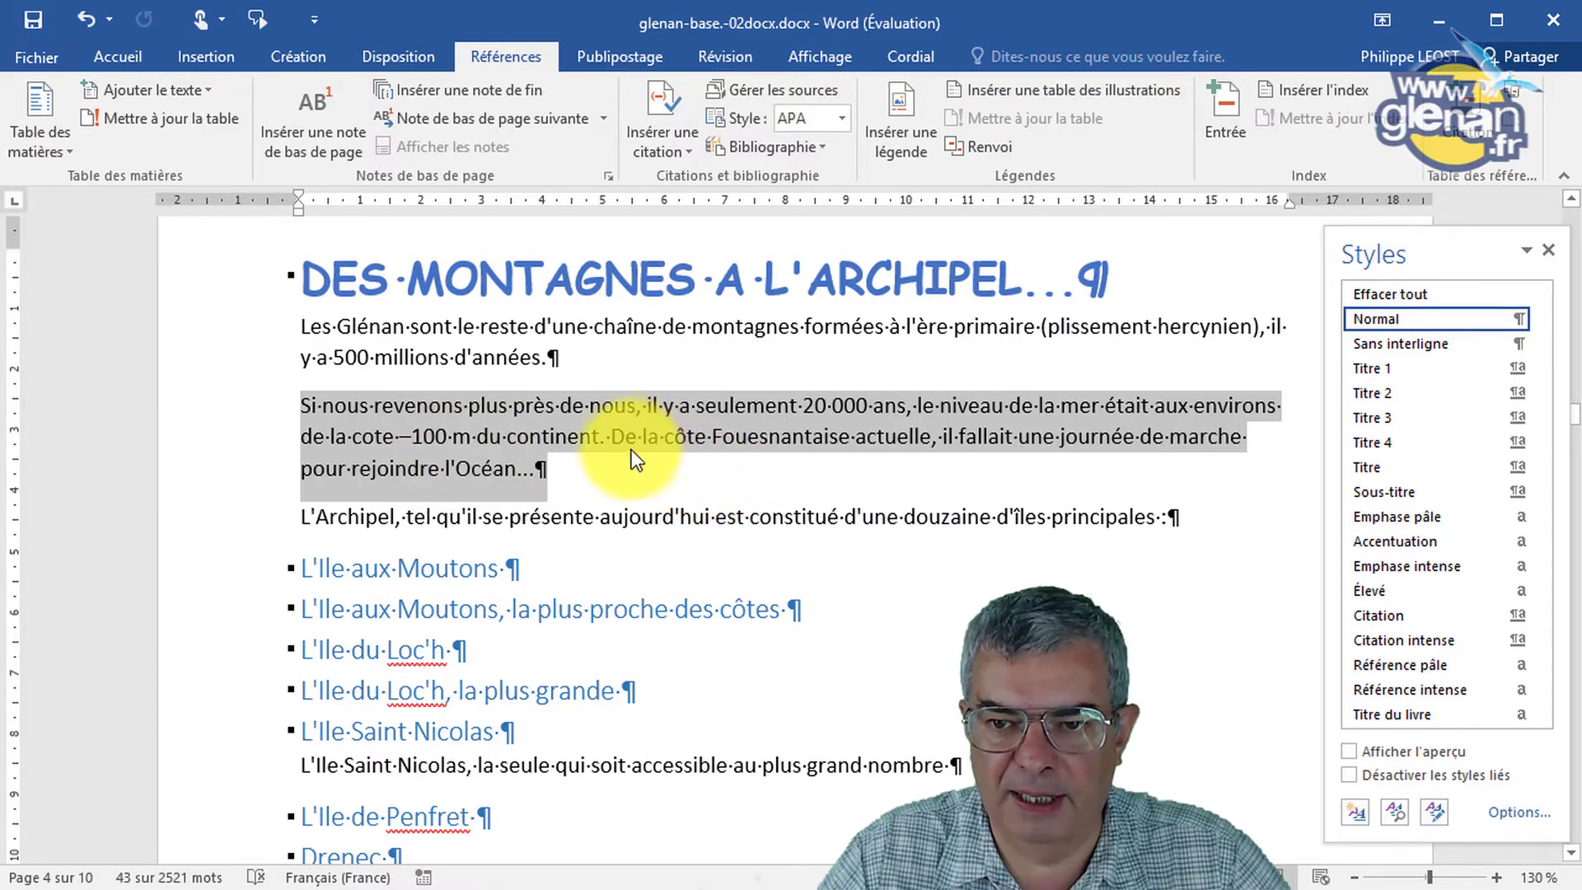
click(122, 61)
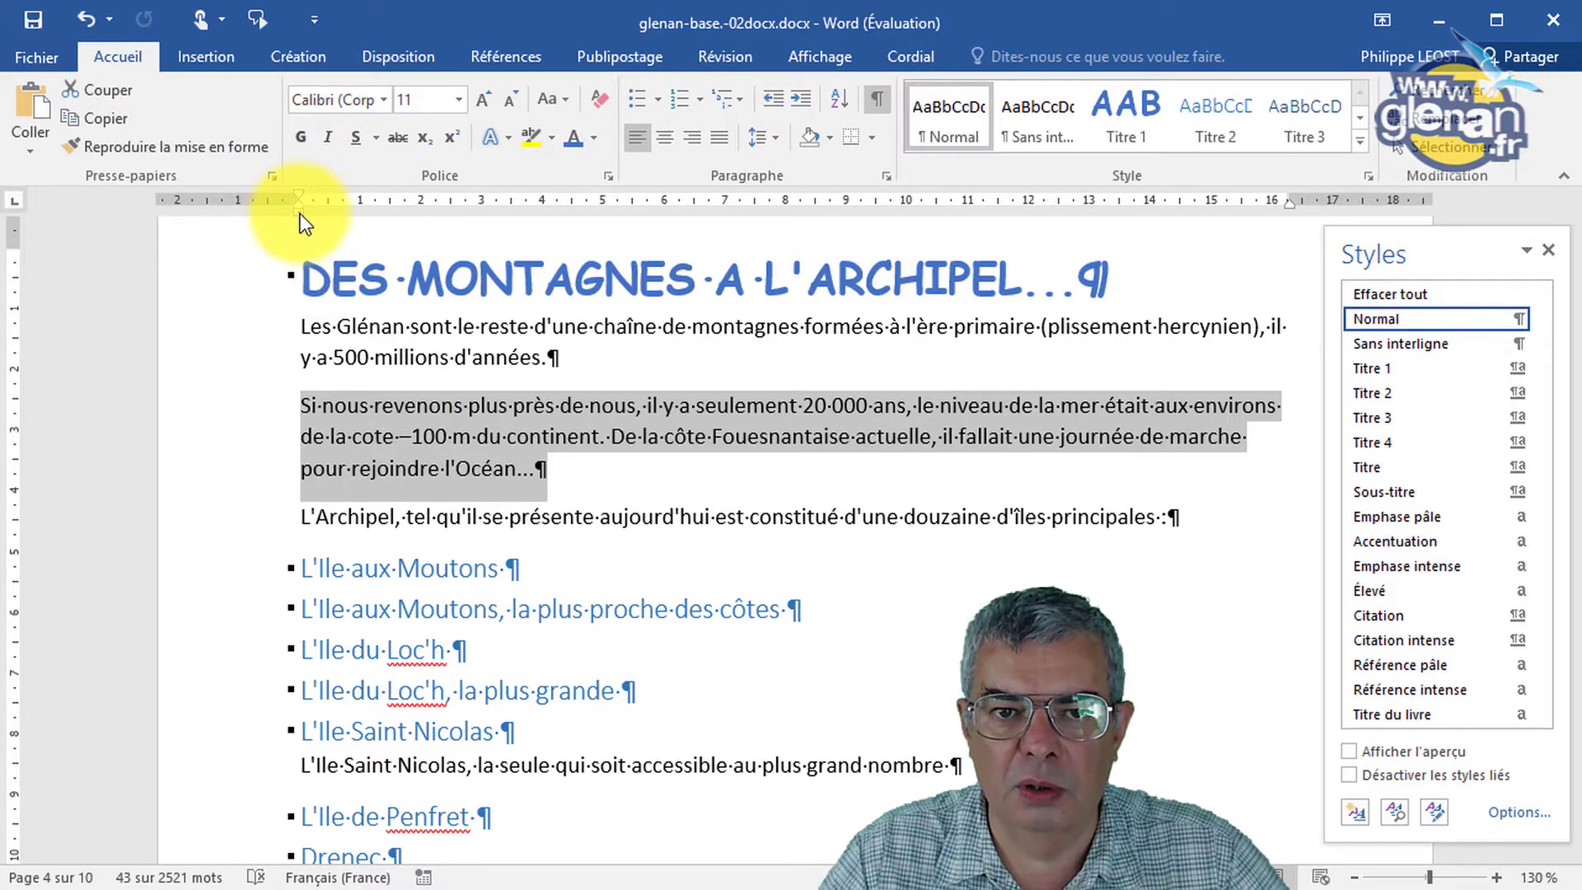
drag(300, 211, 418, 214)
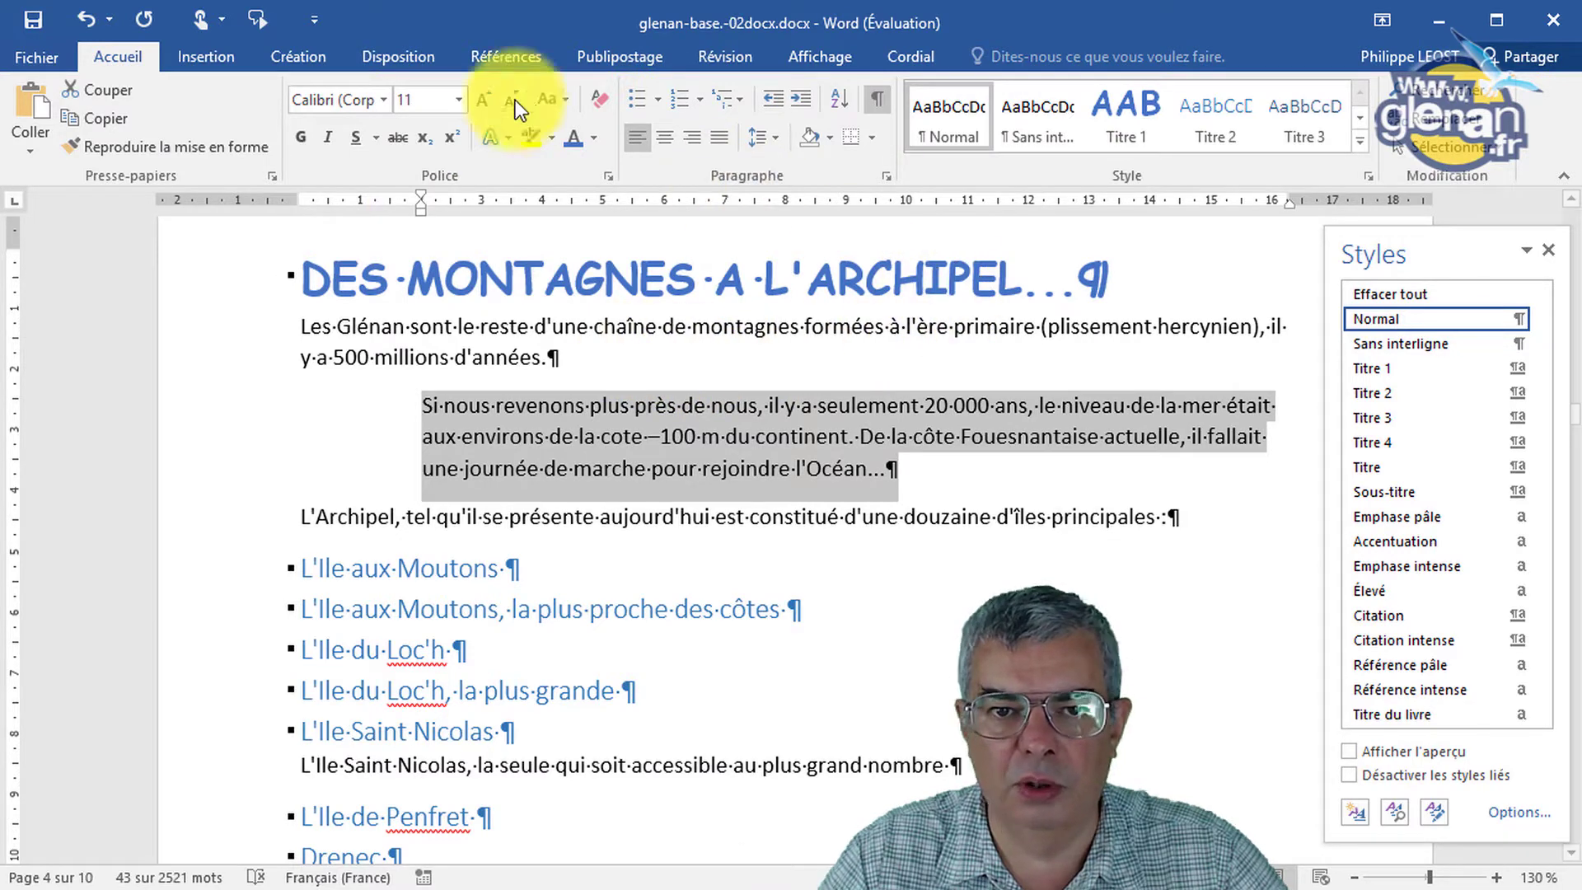
click(331, 134)
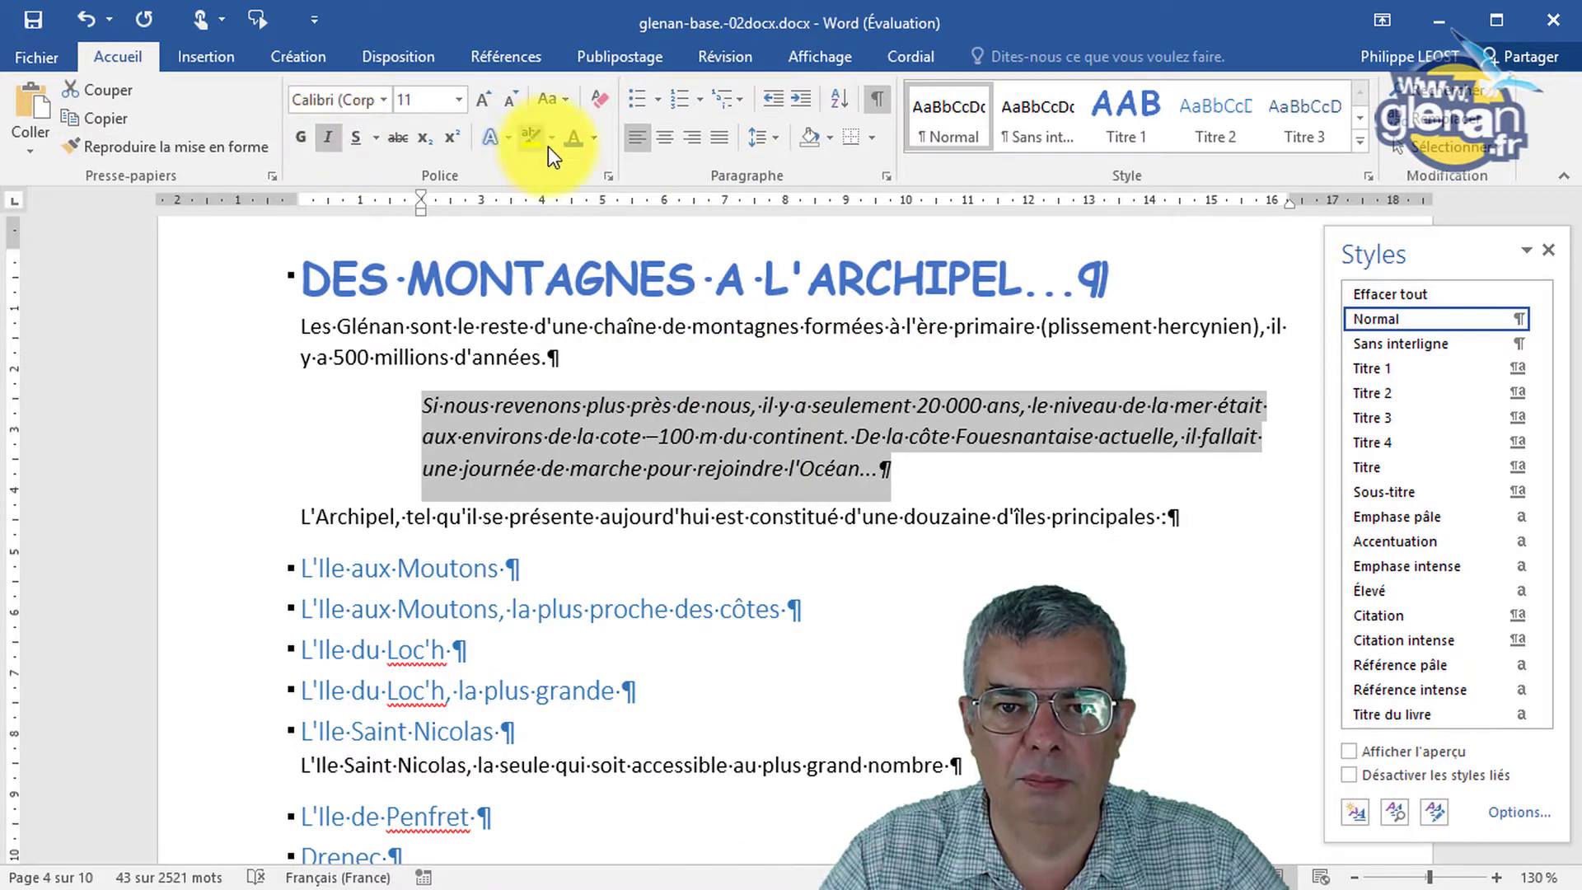
click(595, 140)
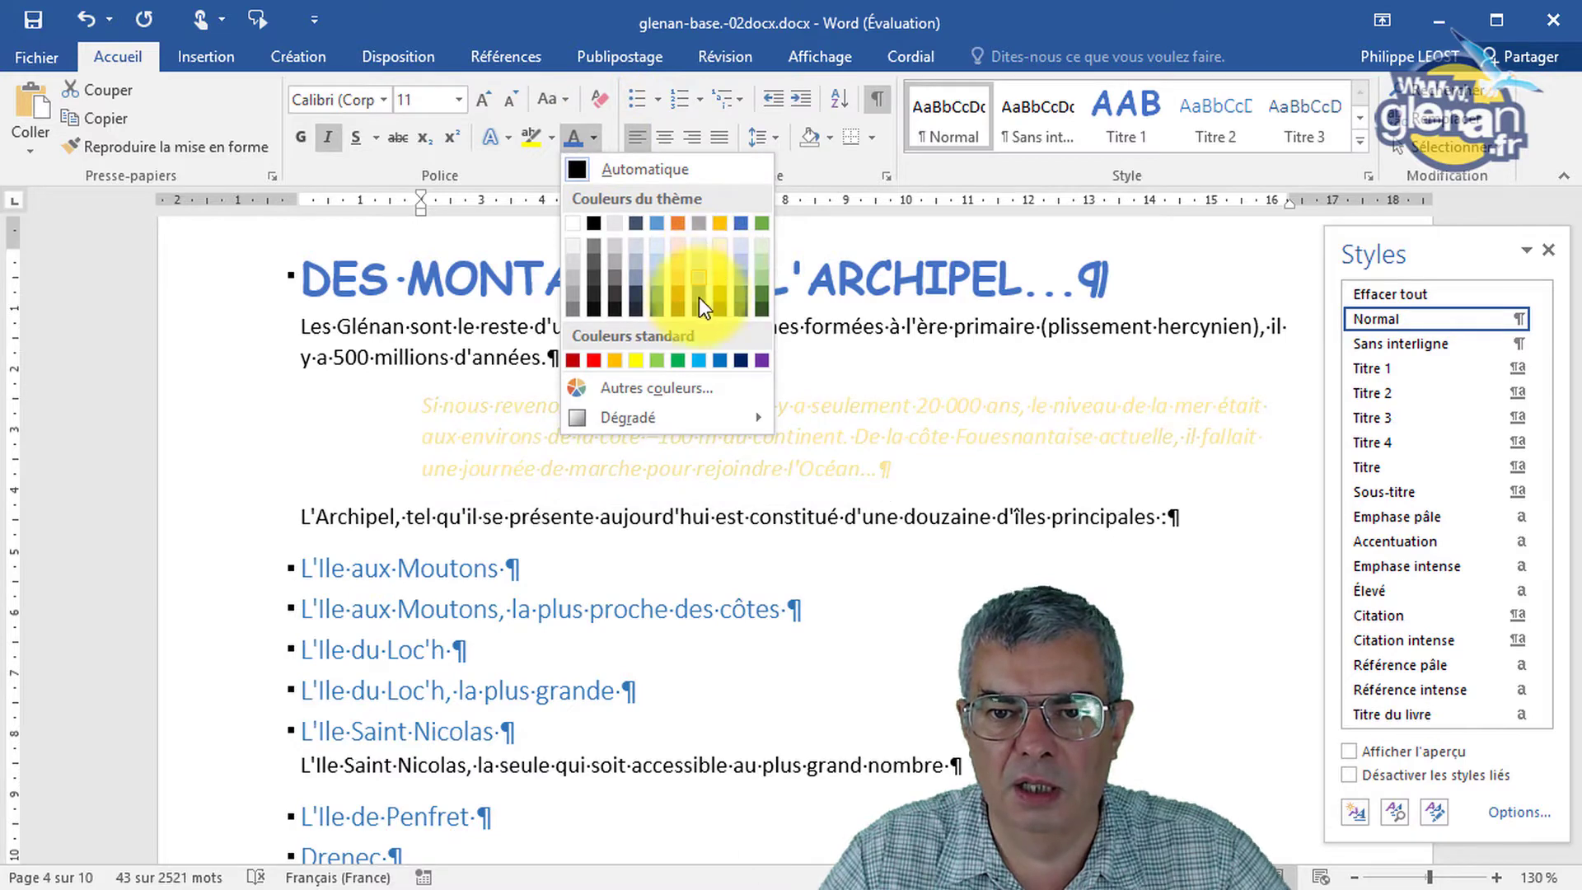
click(757, 305)
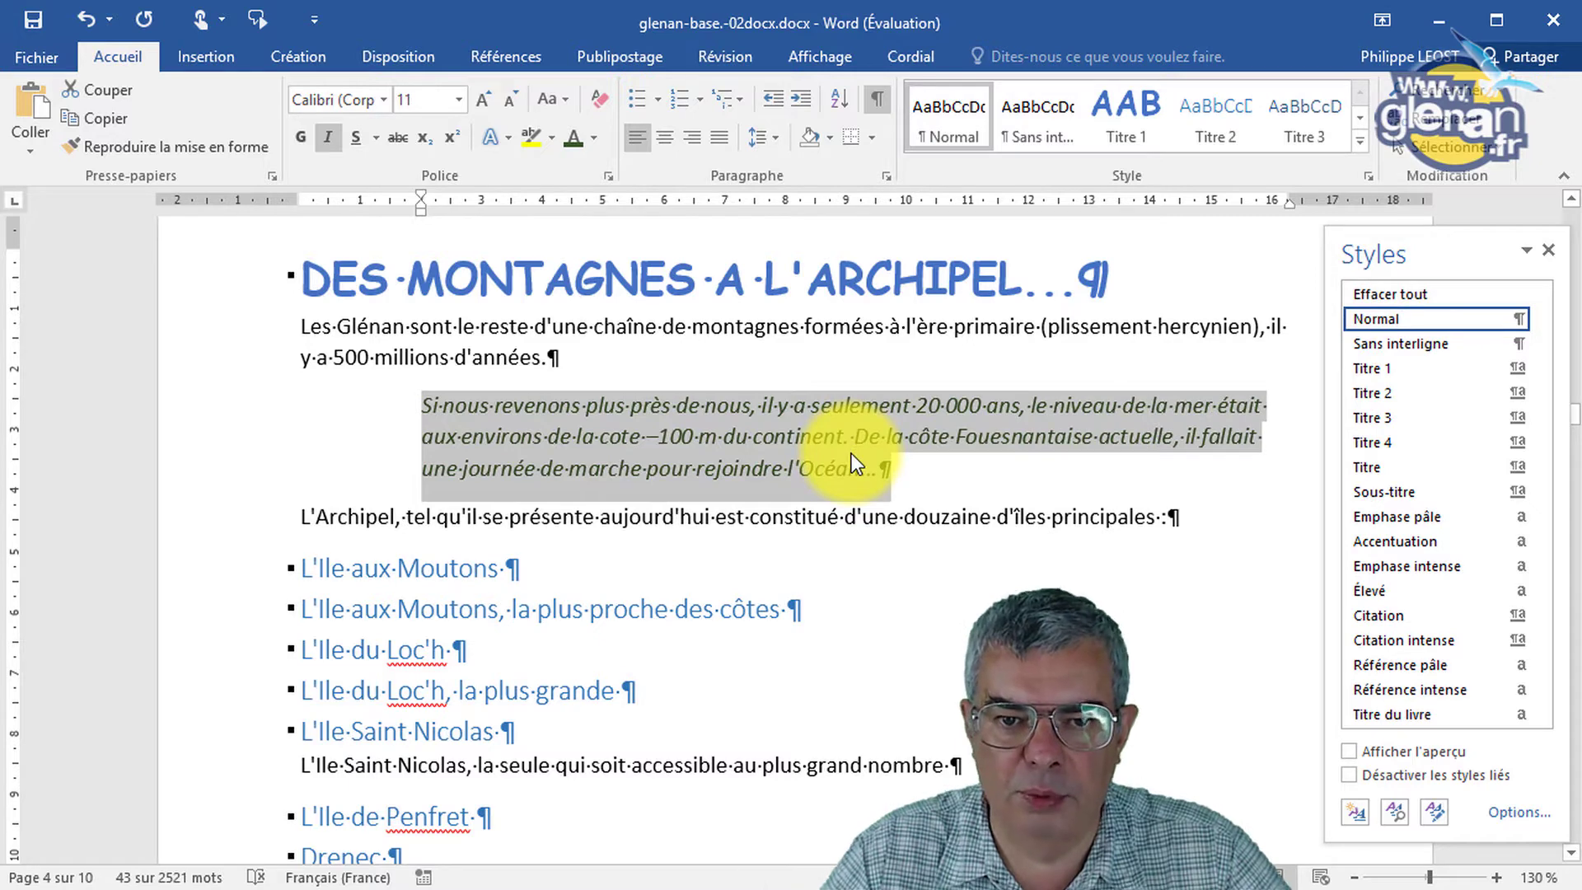
Try clearing all formatting from the selected paragraph, and undo the clearing.
click(1410, 290)
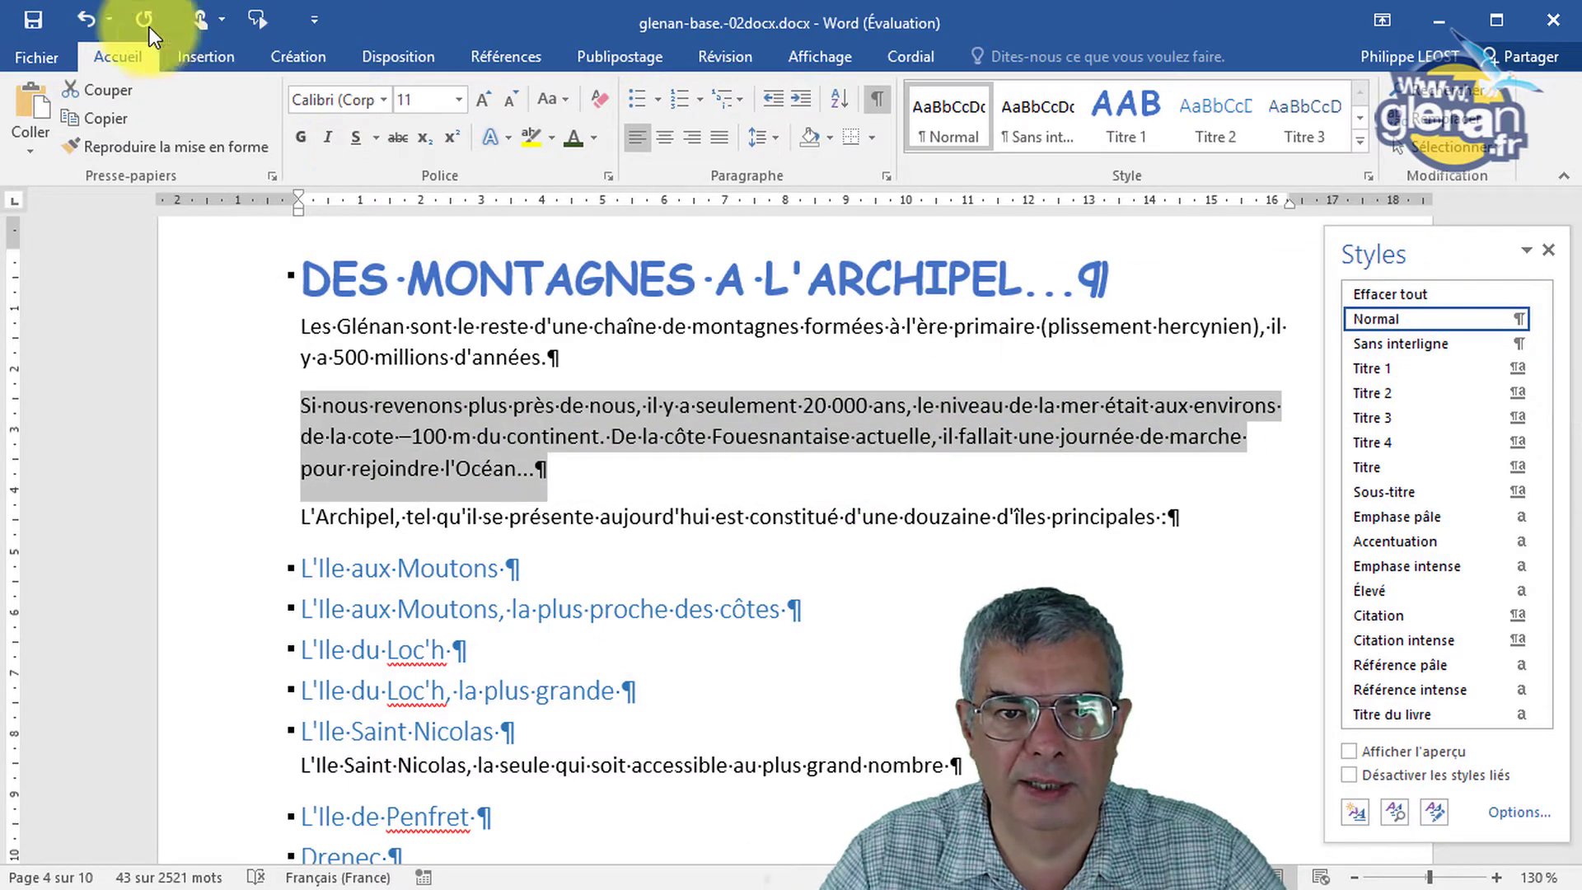
click(88, 18)
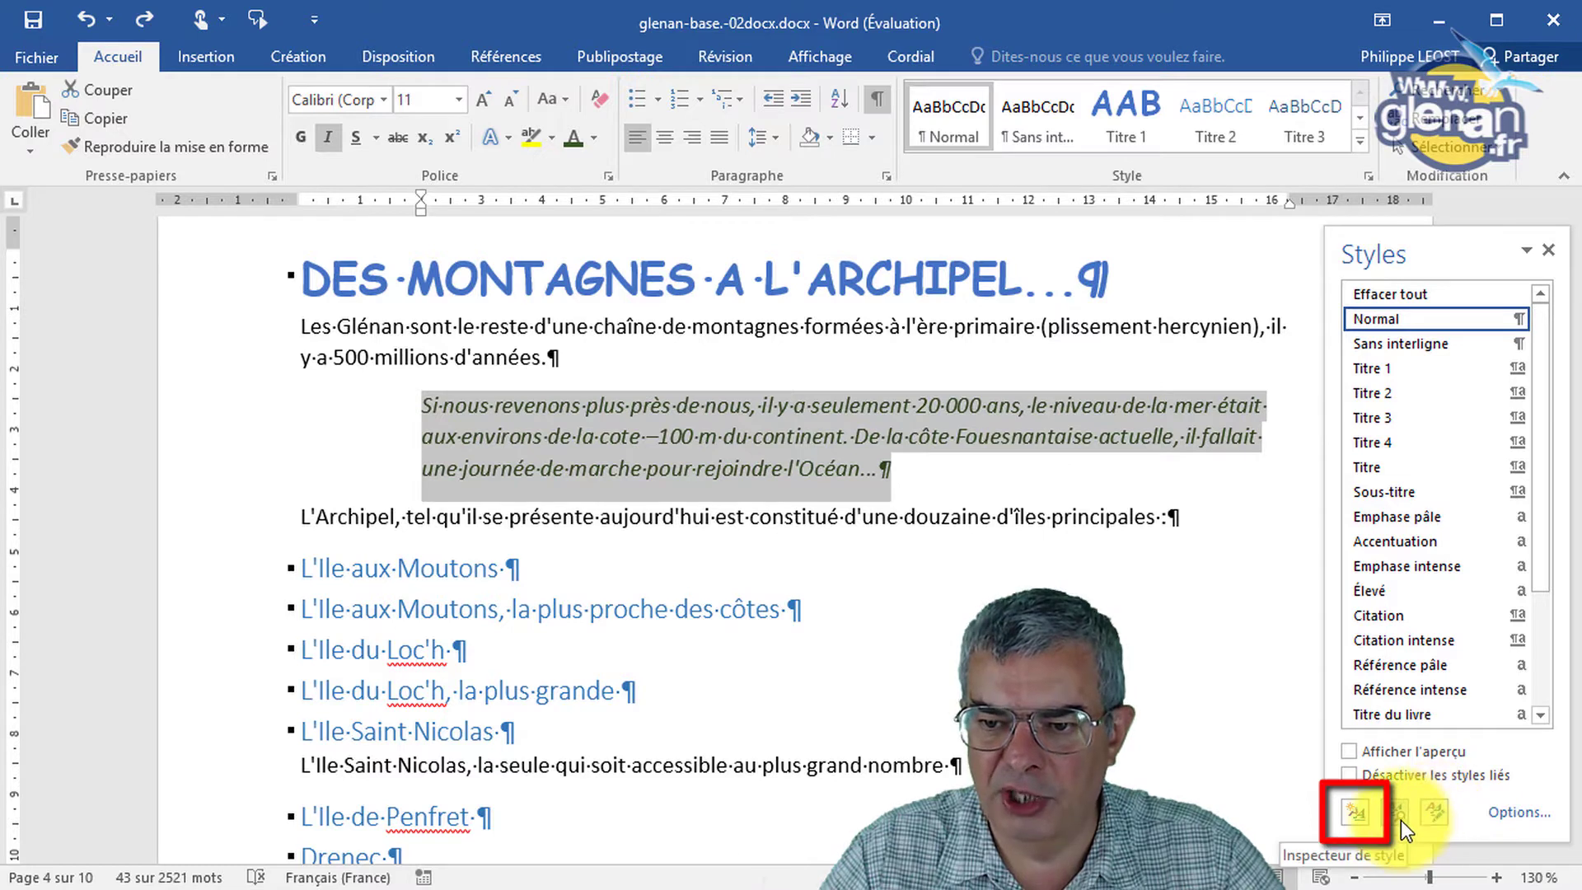
Start a new style based on the selected paragraph's formatting and name it "retrait vert".
click(1357, 814)
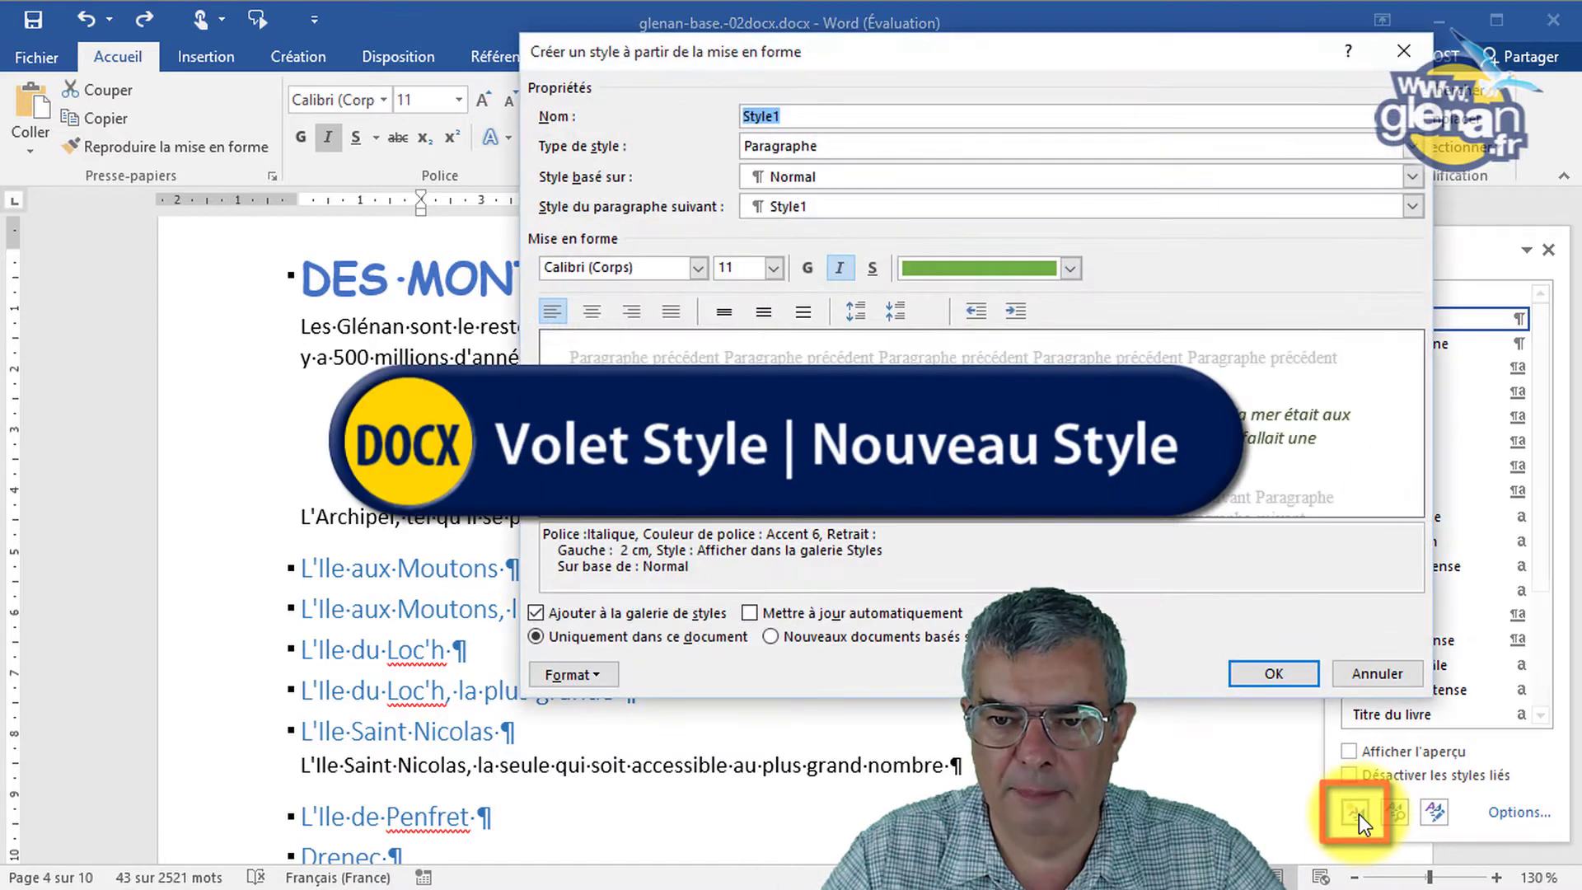
drag(972, 51, 1037, 154)
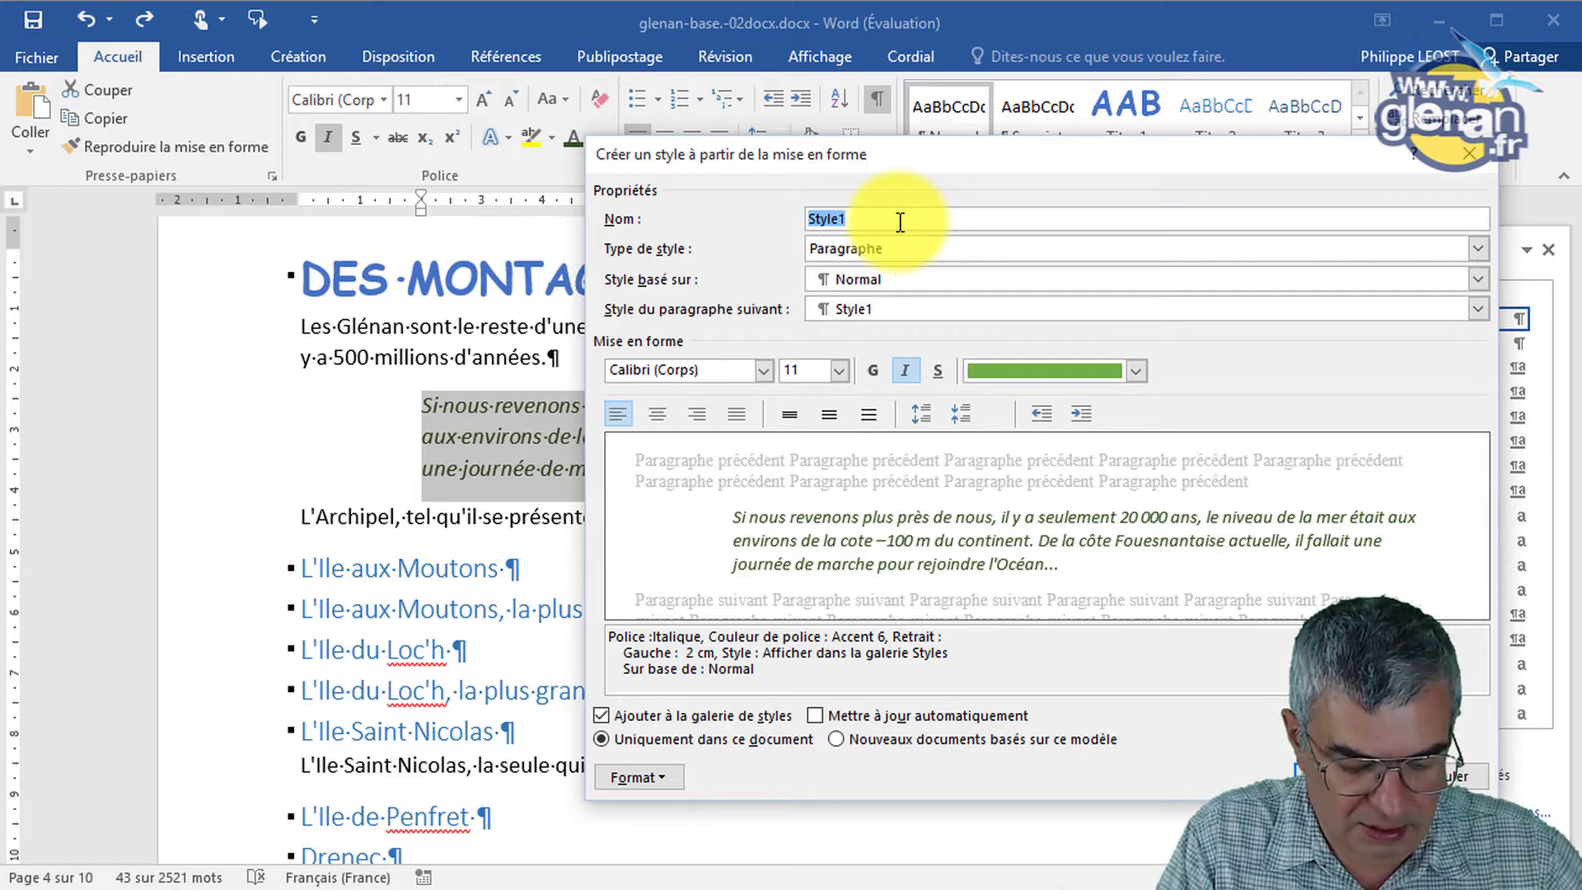
text(retrait vert)
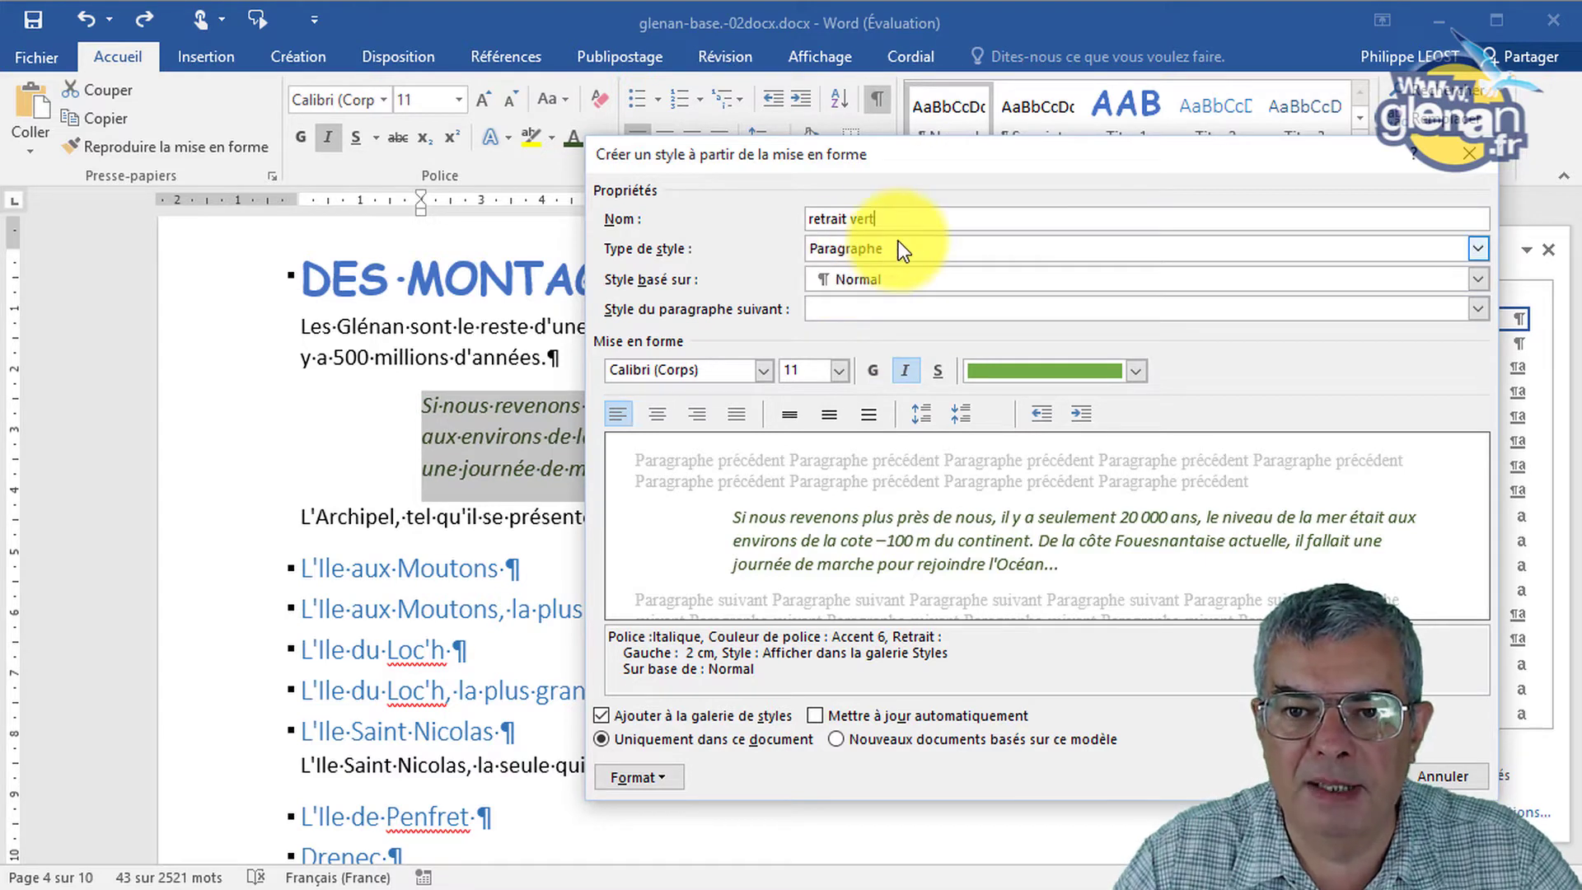
key(Return)
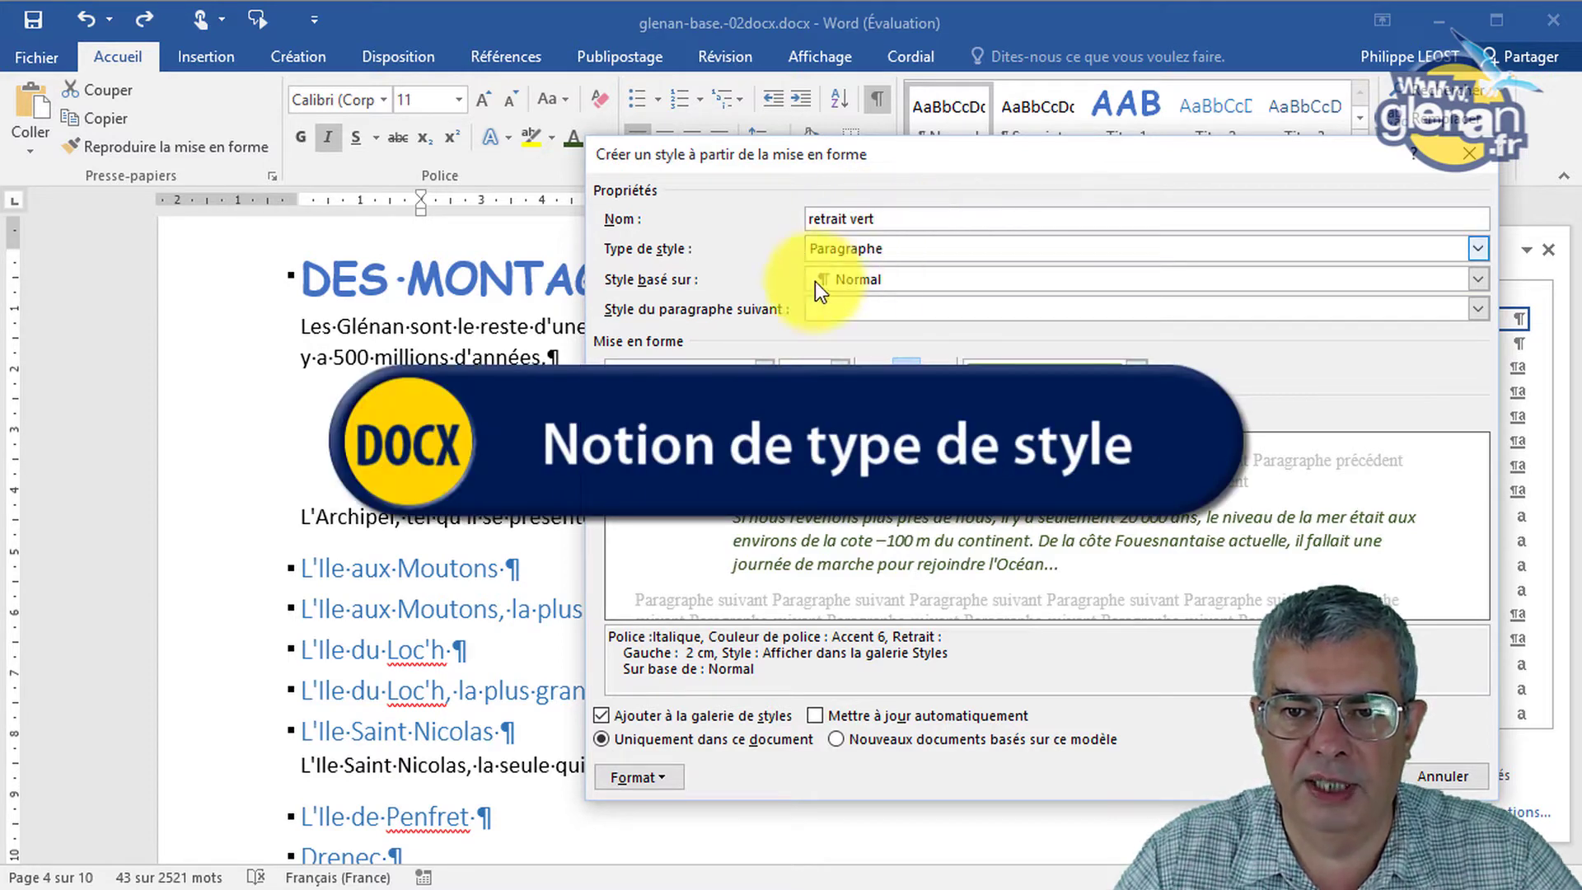
Examine the available style types, the possible base styles and the formatting description of the new style.
click(936, 245)
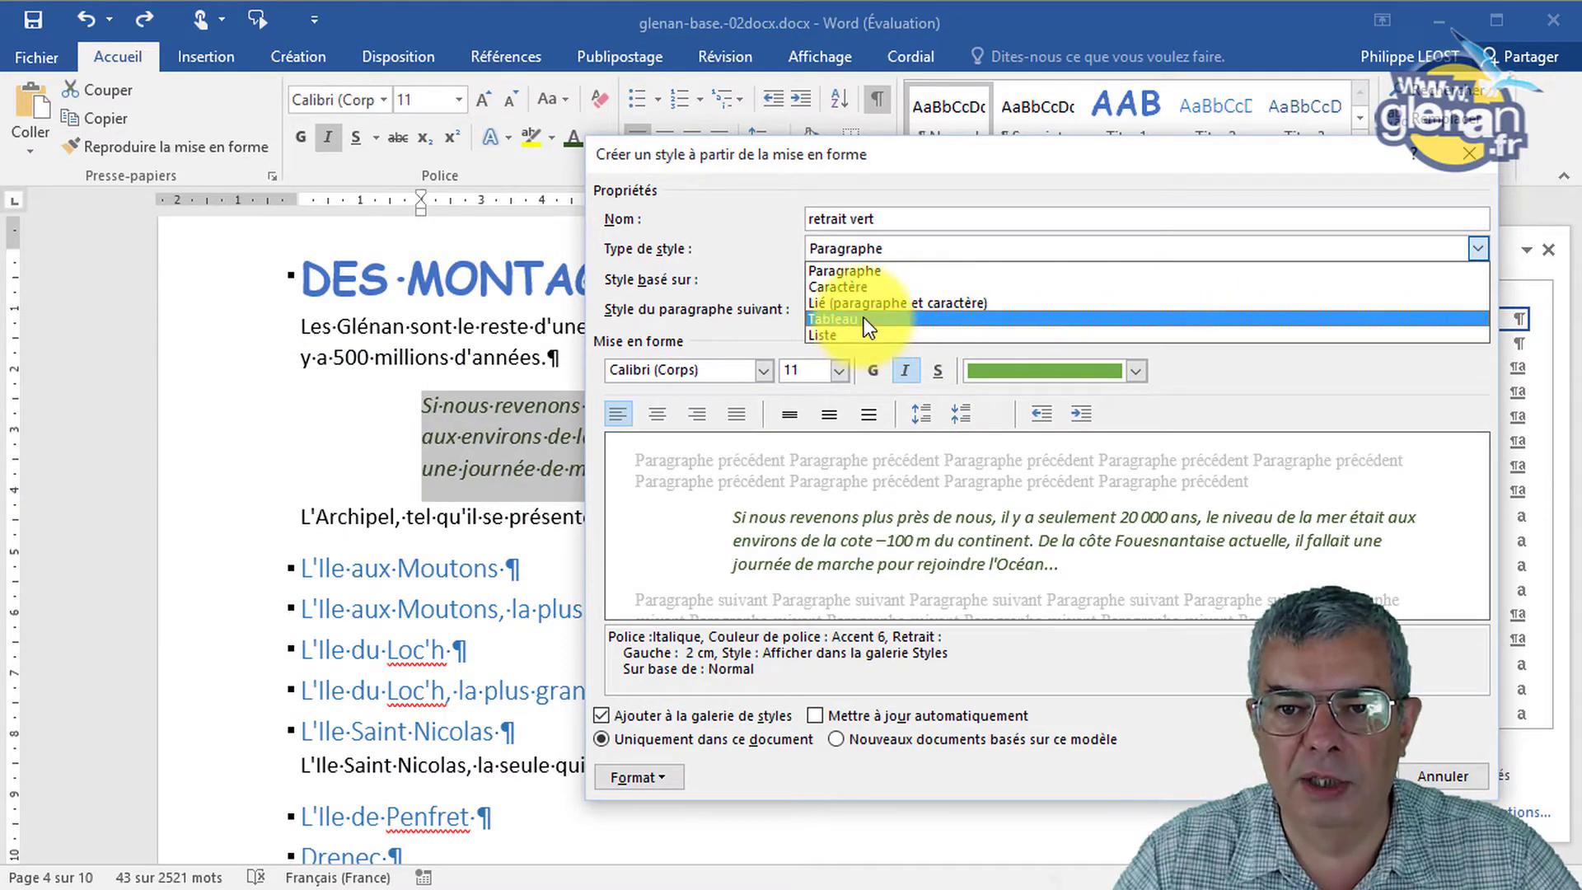
click(755, 238)
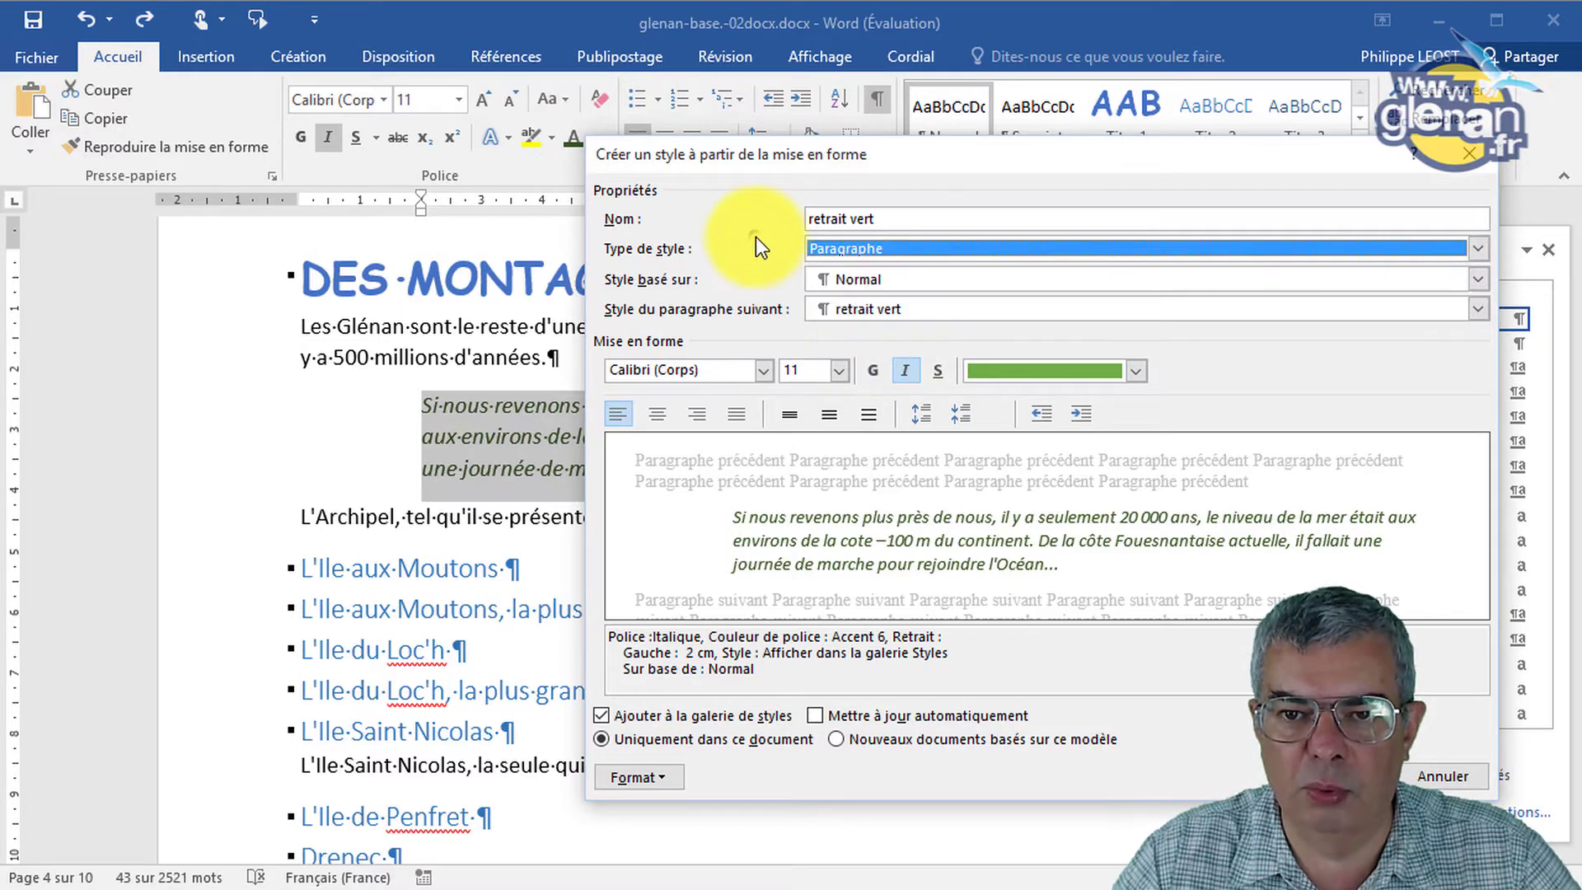
click(926, 275)
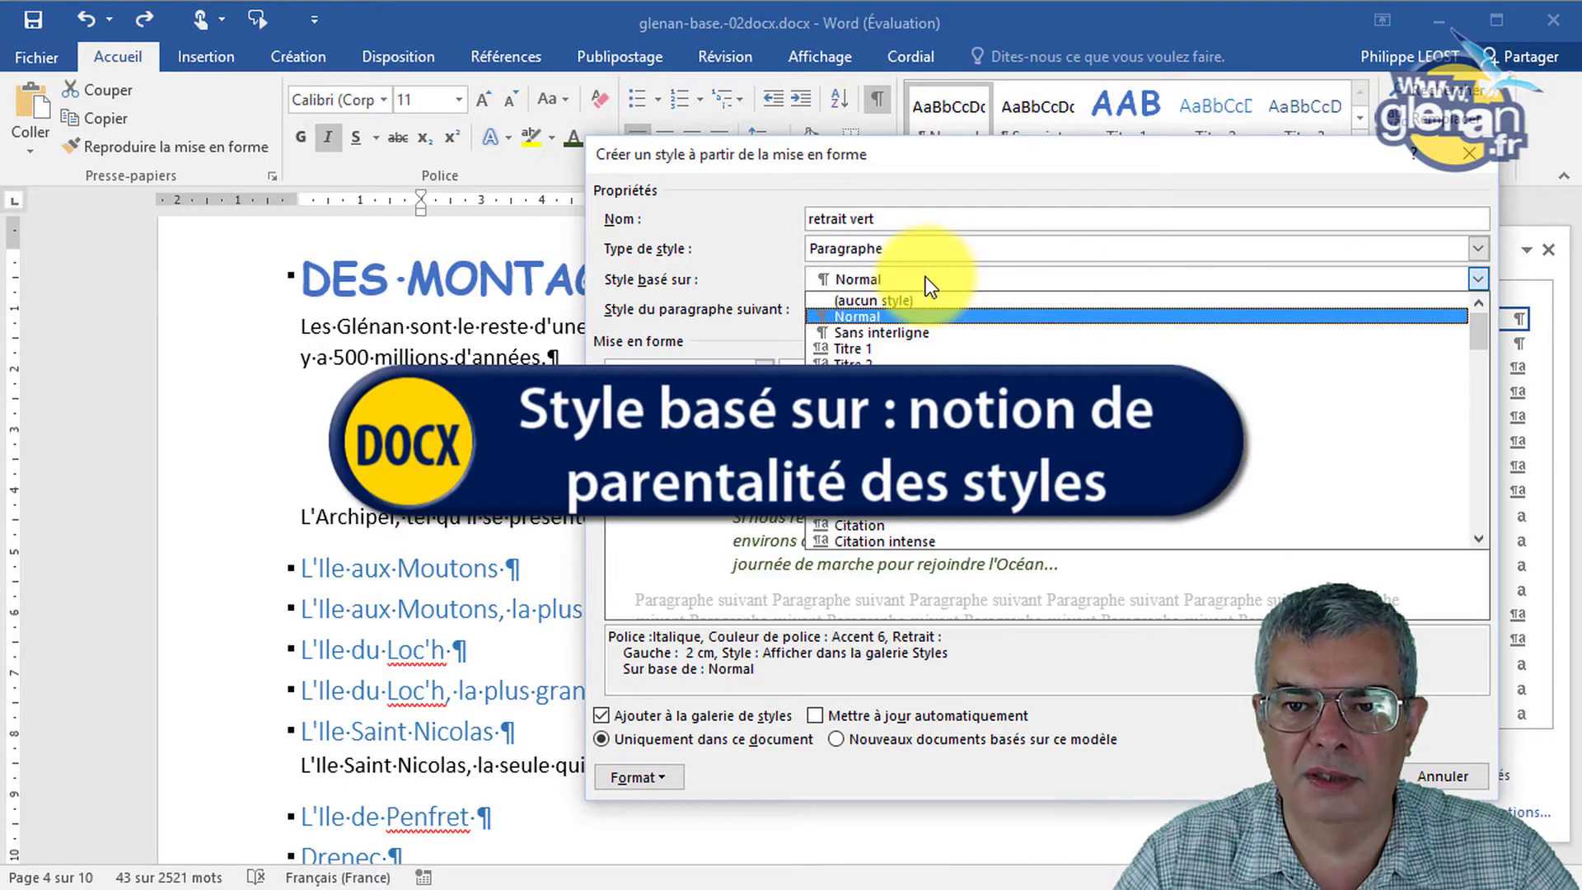
click(740, 240)
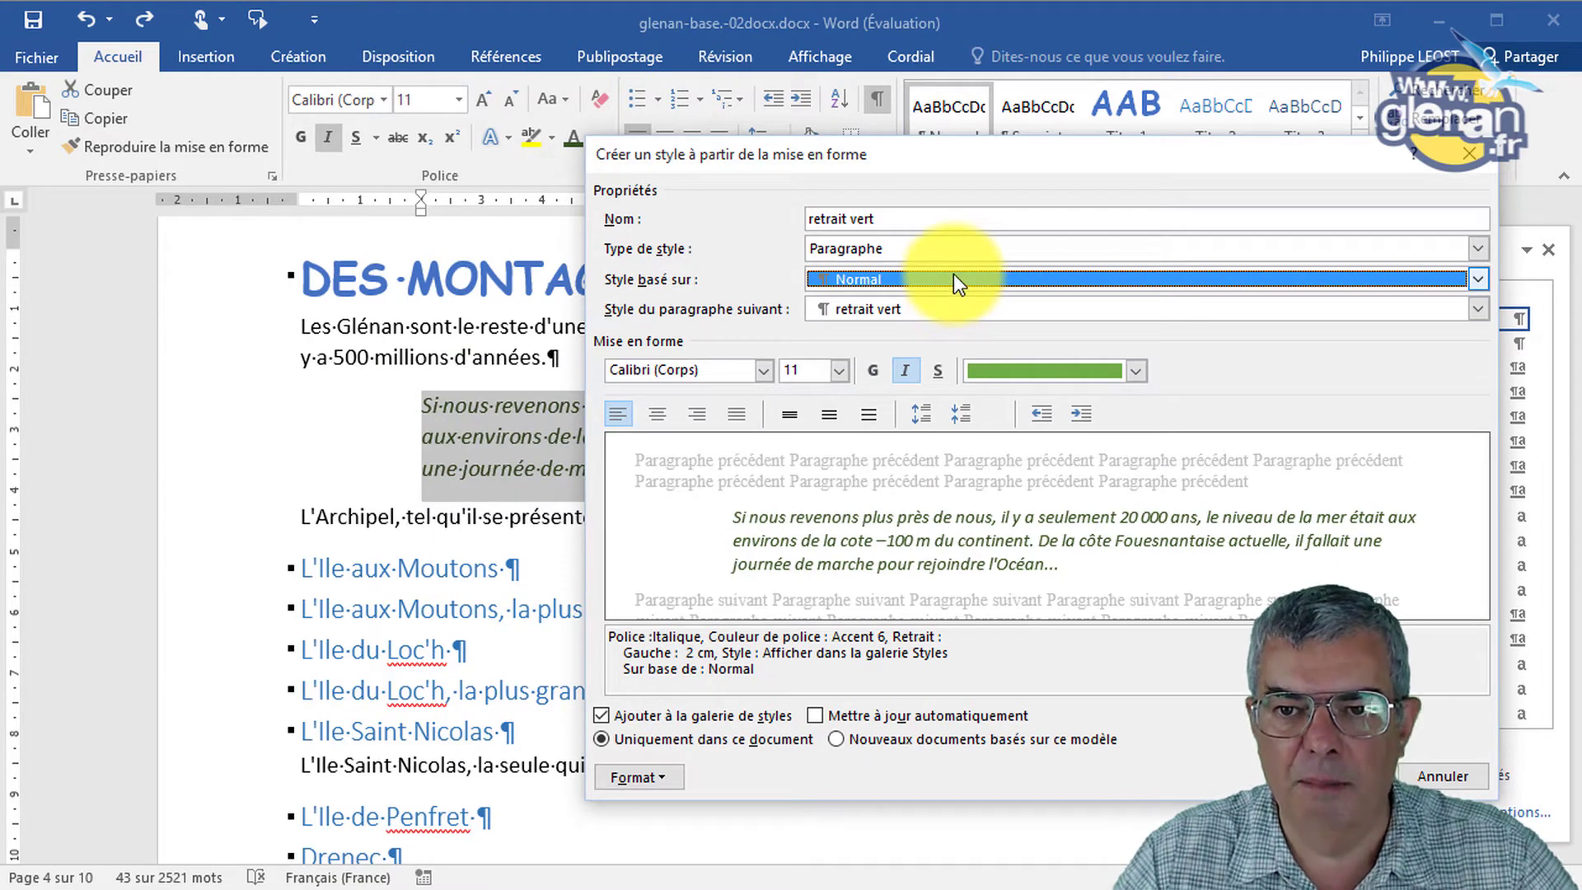
click(954, 276)
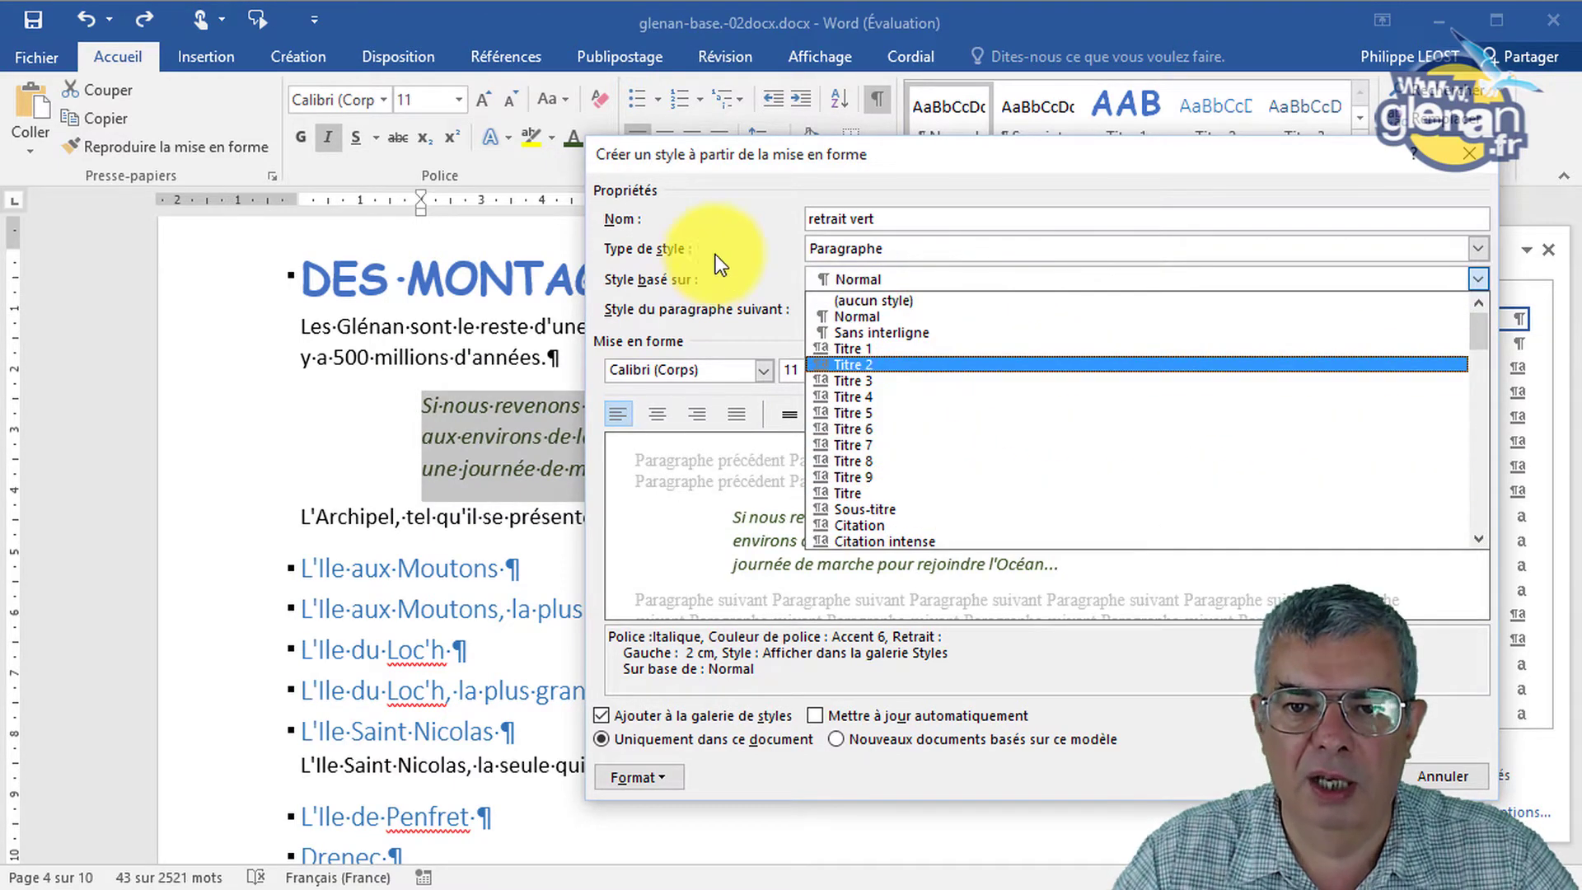
click(743, 221)
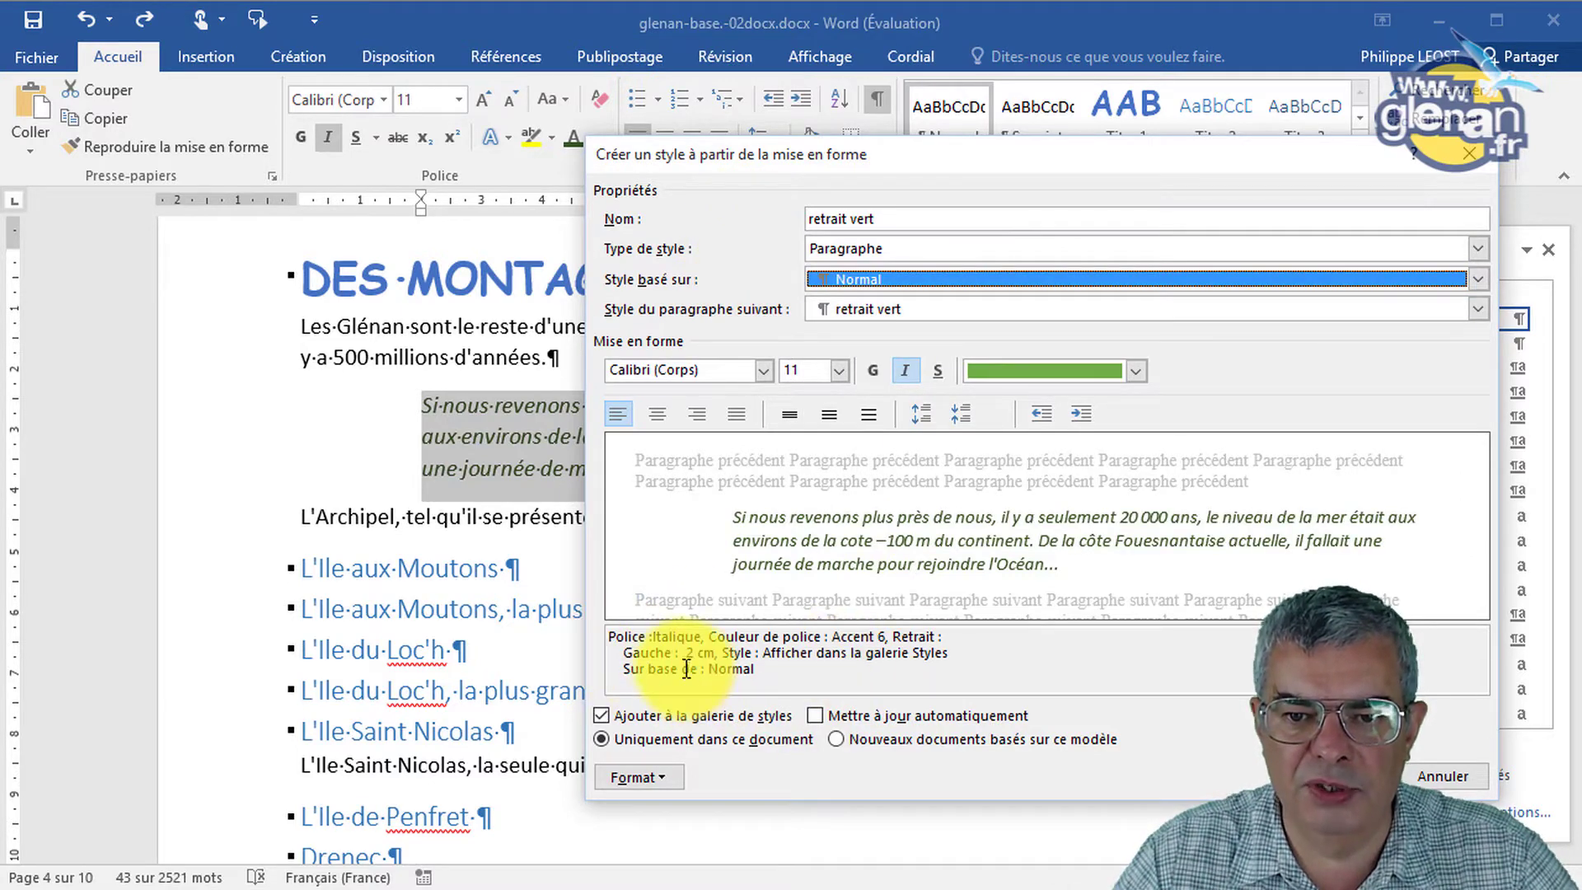
drag(614, 652, 716, 661)
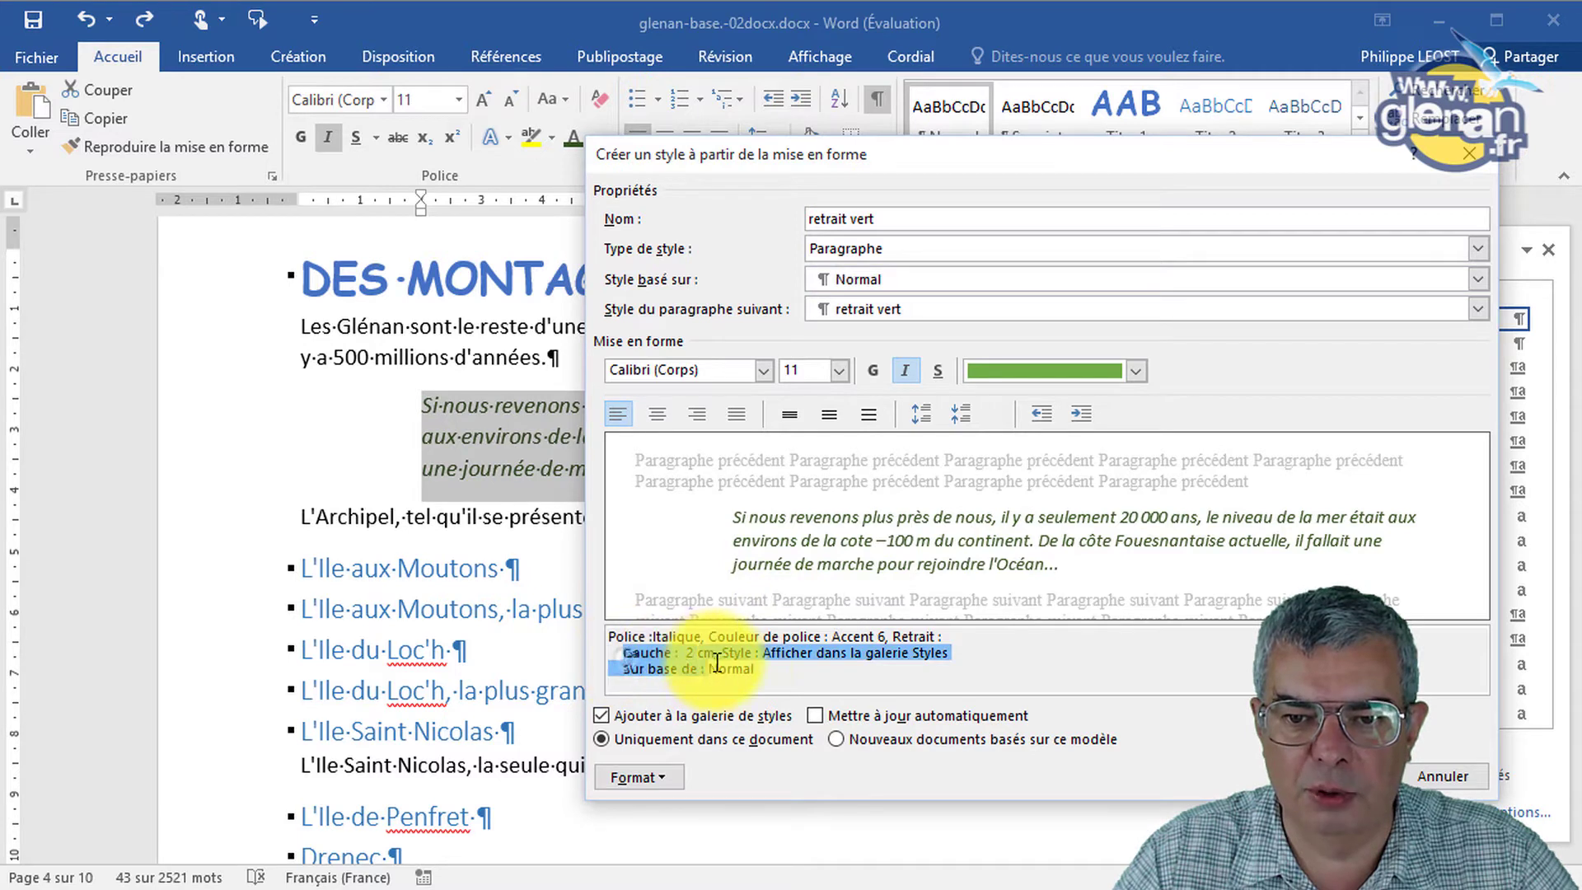
click(779, 688)
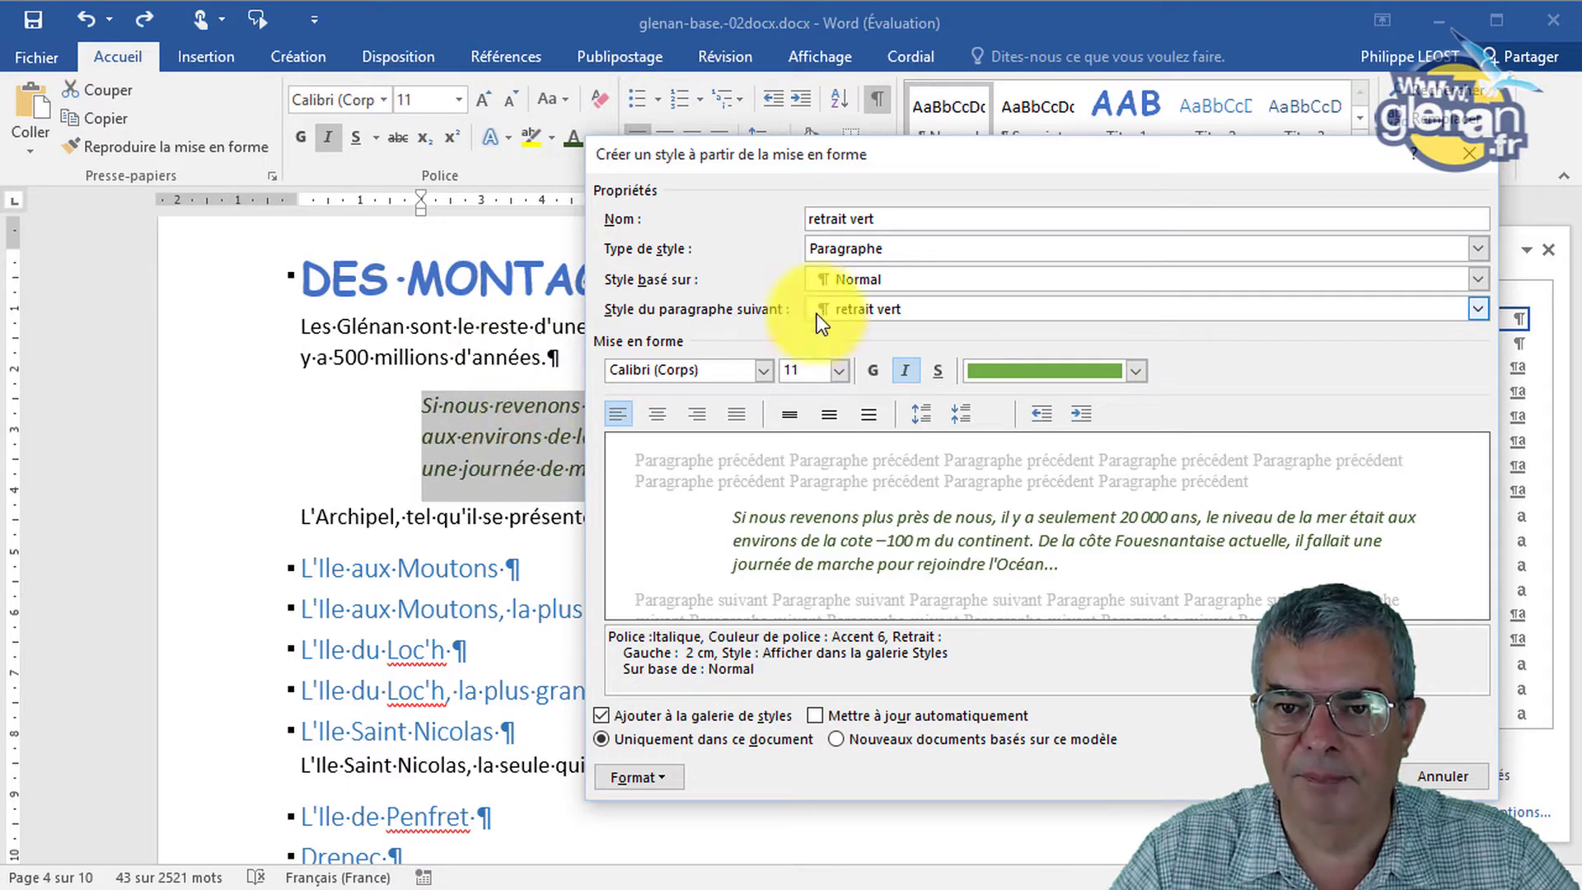
Keep "retrait vert" as the style of the following paragraph and create the new style.
click(862, 308)
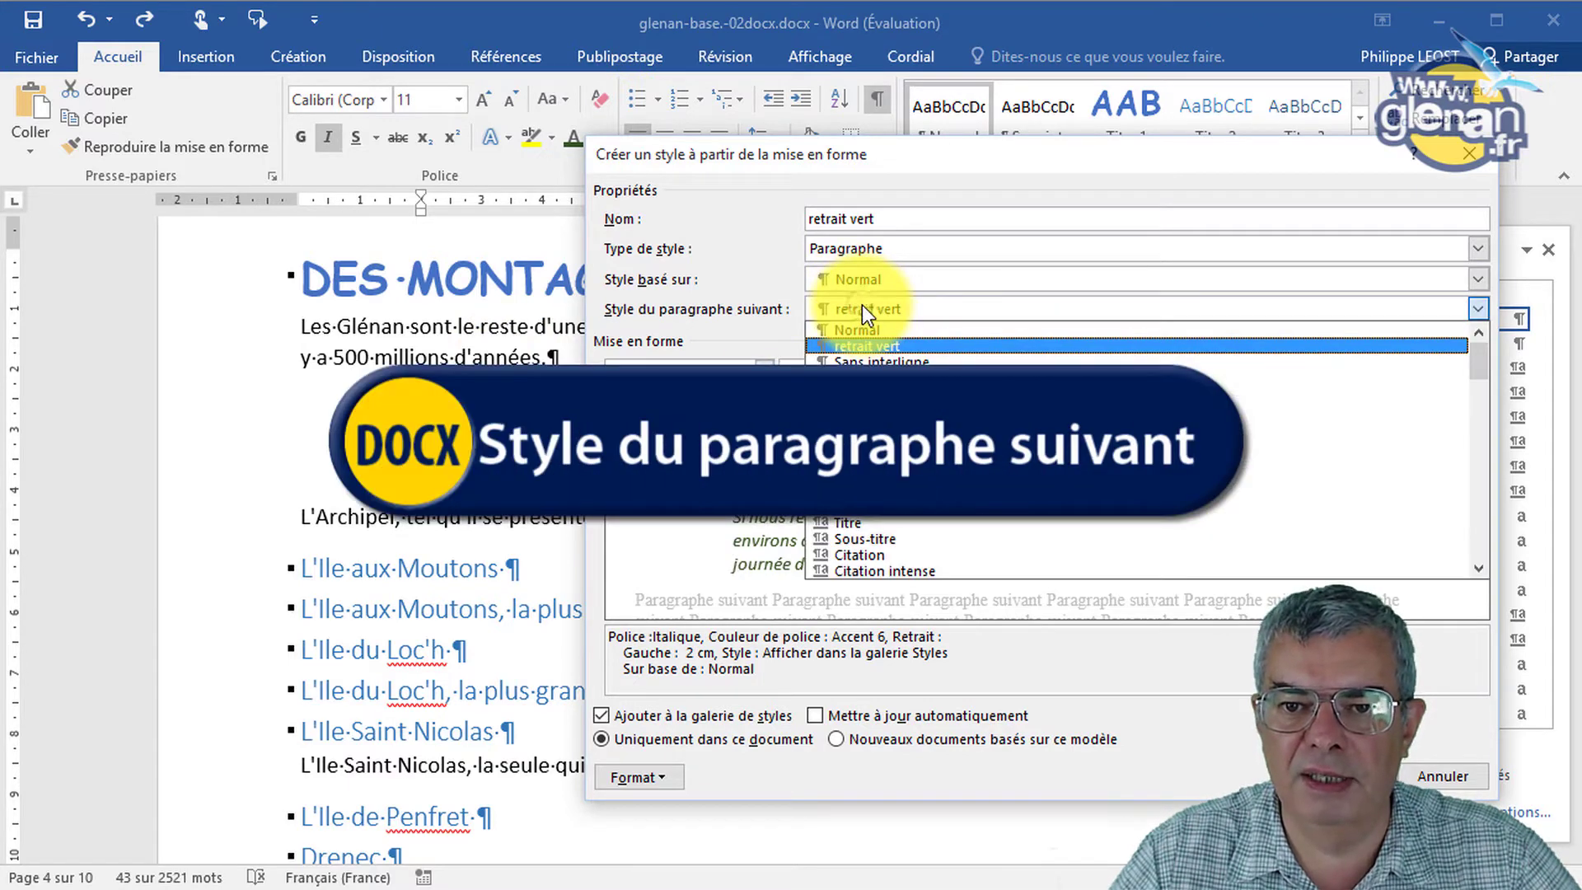
click(733, 281)
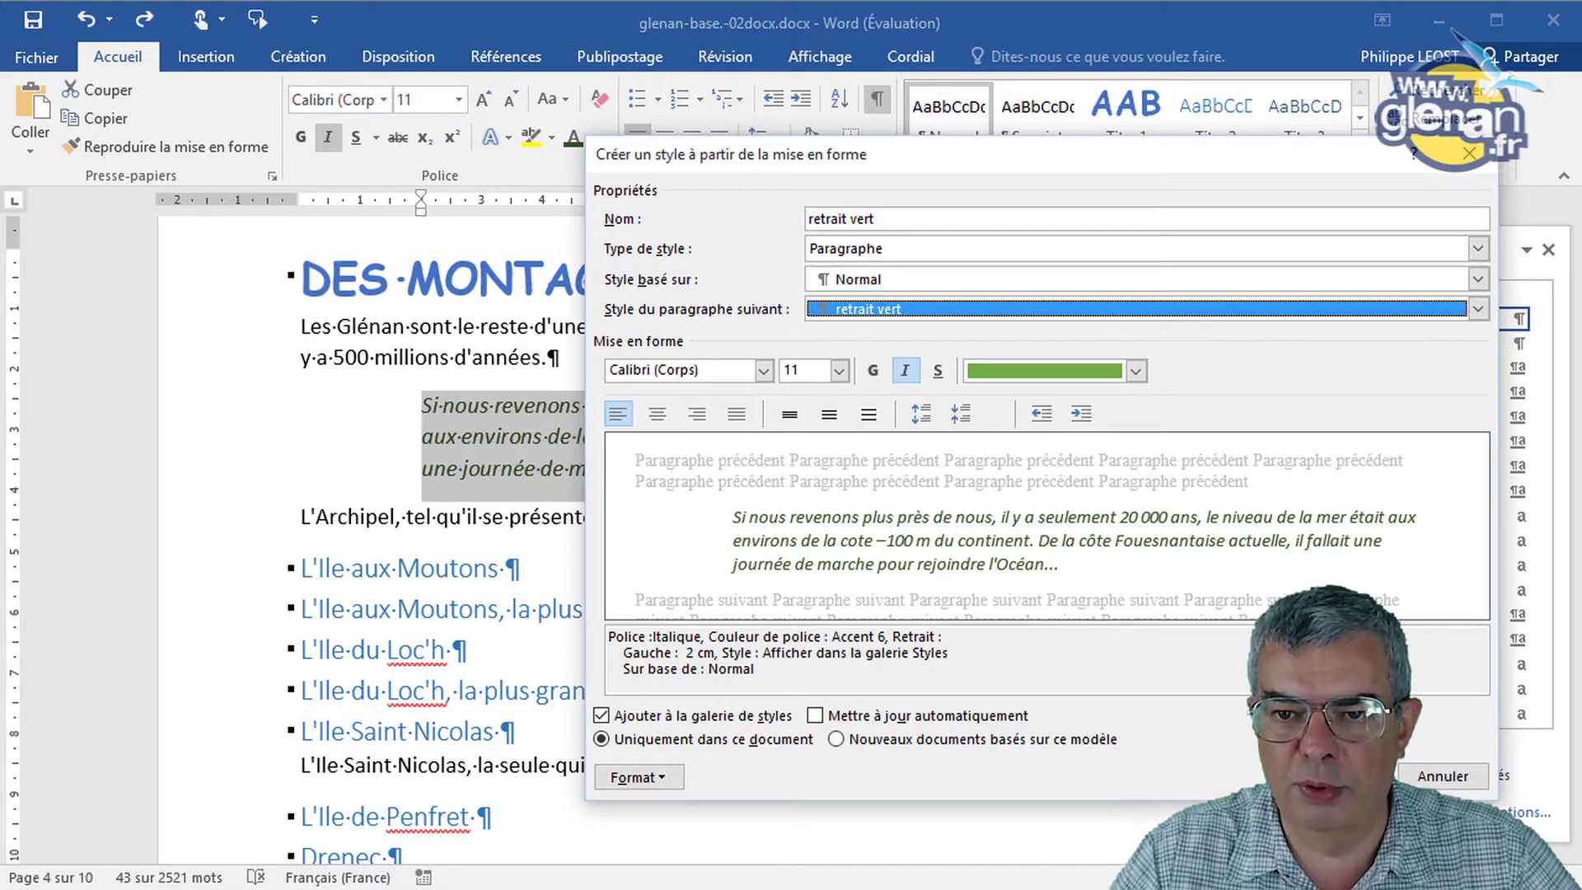
key(Return)
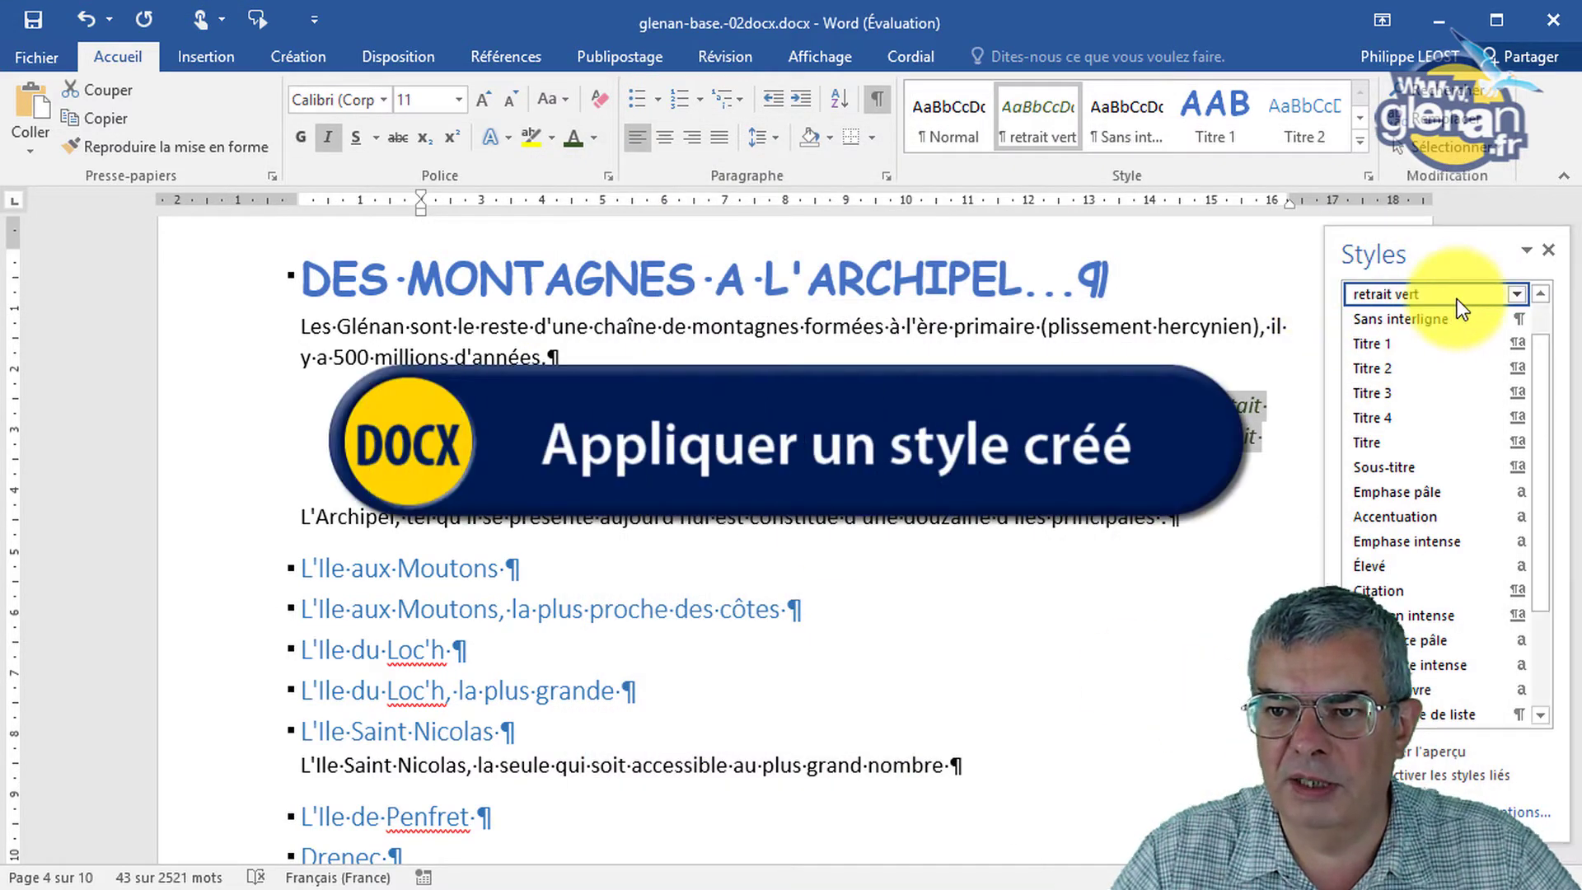
Apply the "retrait vert" style to the paragraph beginning "A l'époque, on a accusé la fumée".
click(1059, 462)
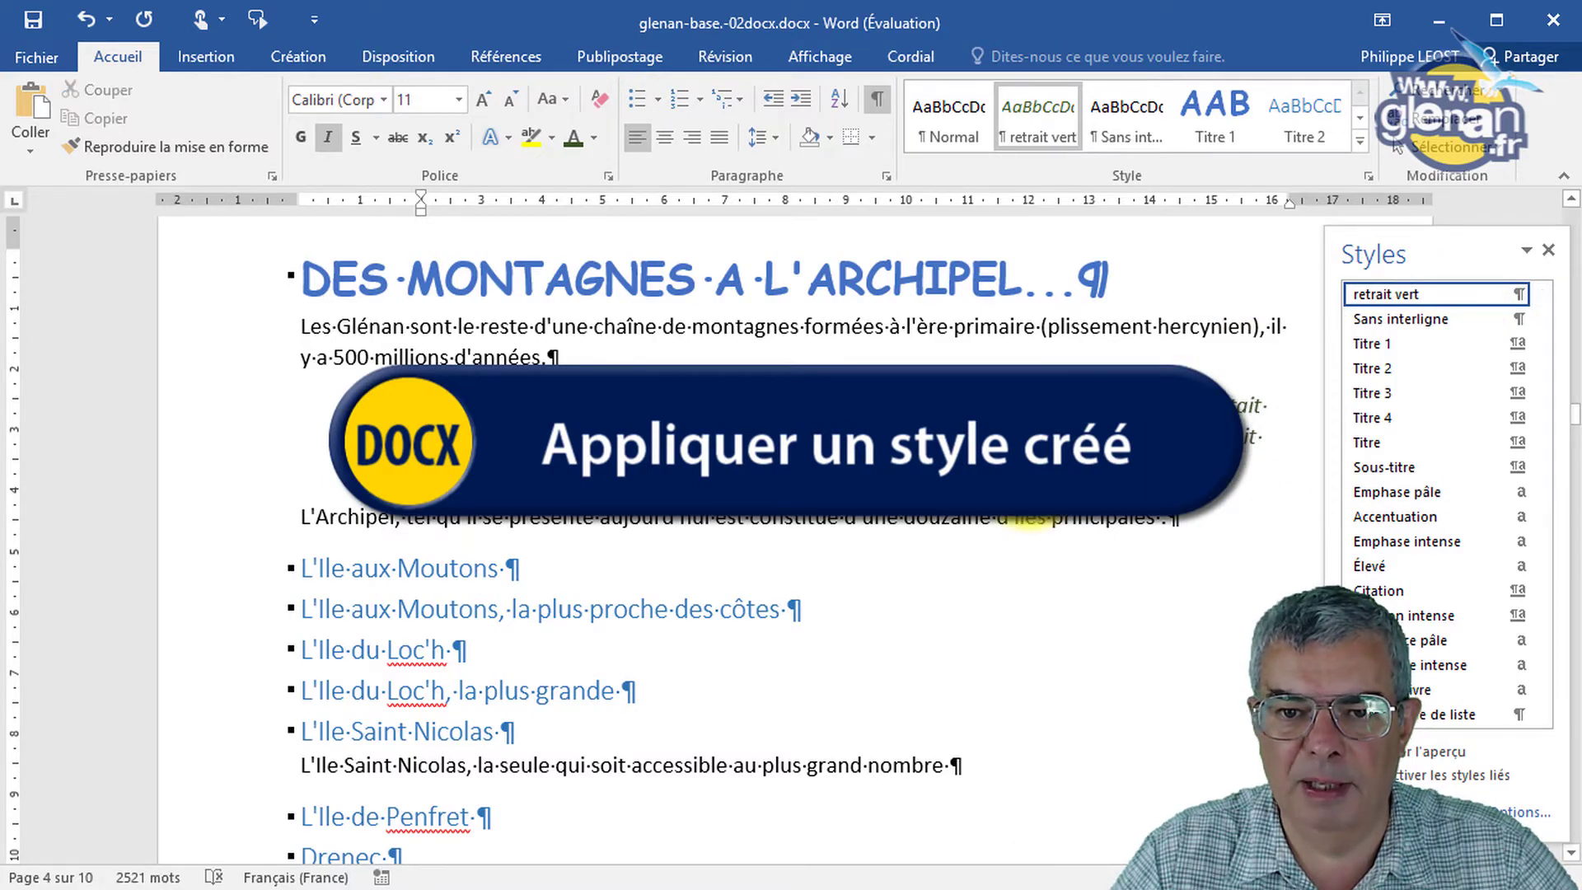
scroll(1074, 471, down, 10)
scroll(1063, 461, down, 15)
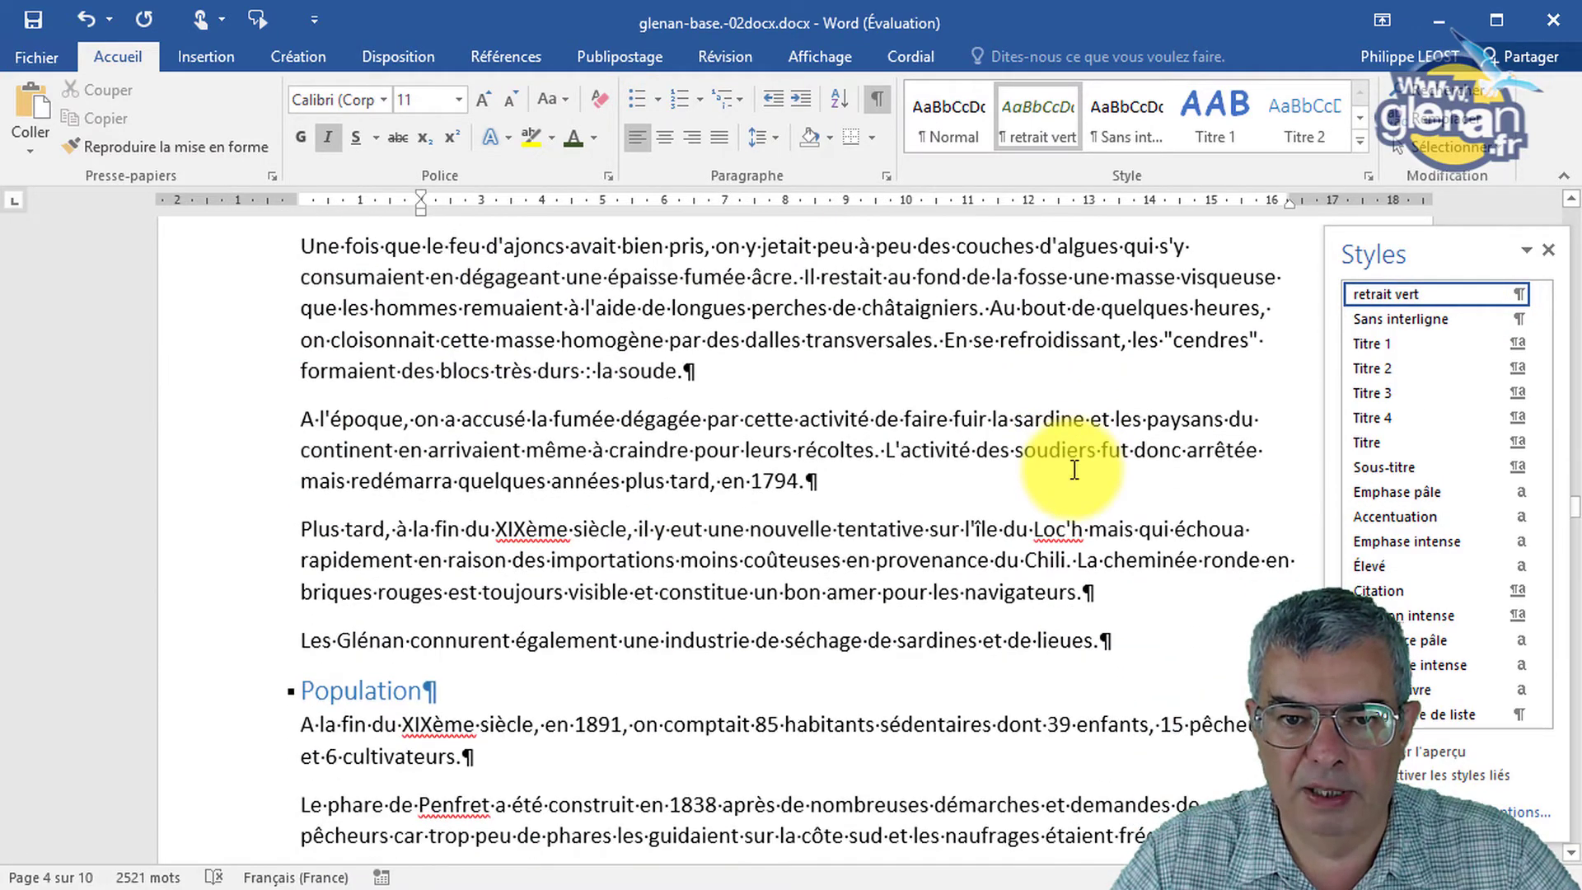
click(857, 434)
click(1395, 298)
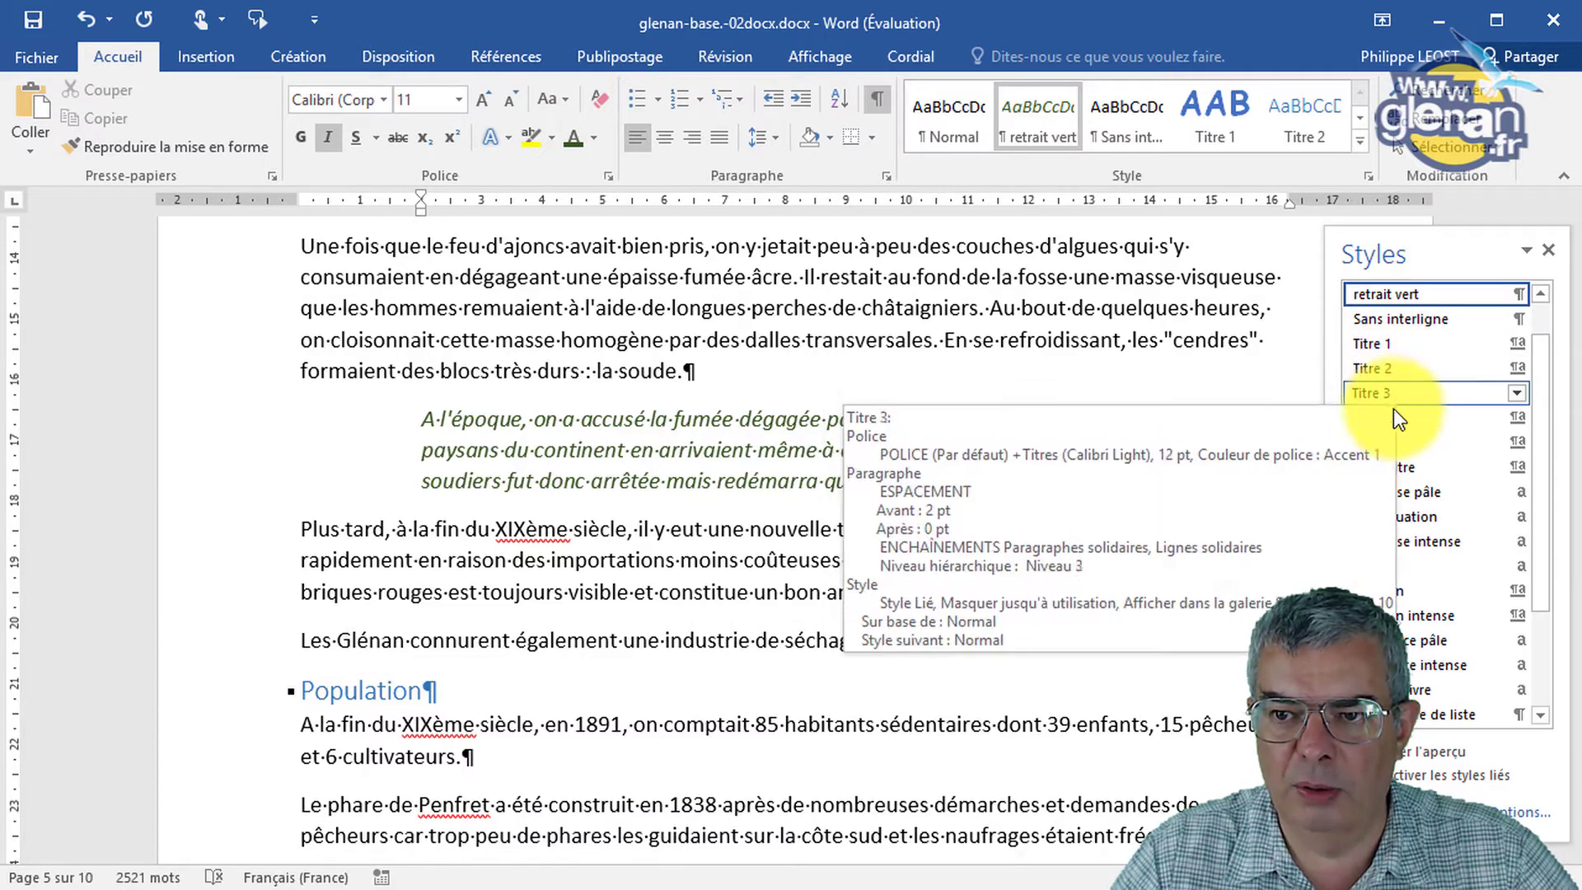
Try the Emphase pâle style on the word "activité", and clear all formatting from its paragraph.
click(1407, 487)
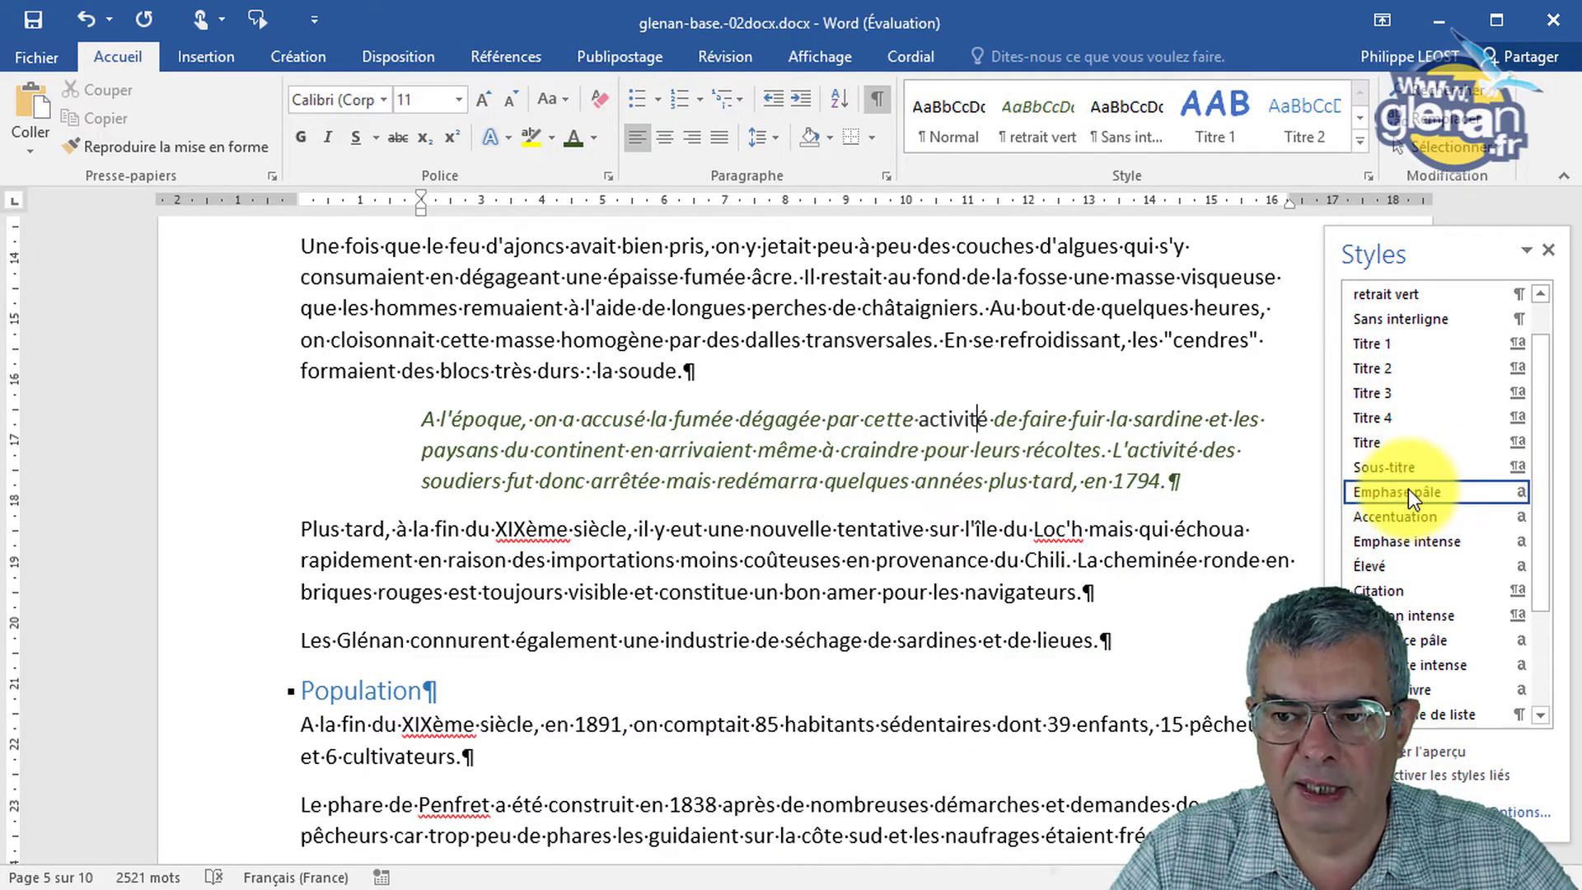
mouse_move(1529, 497)
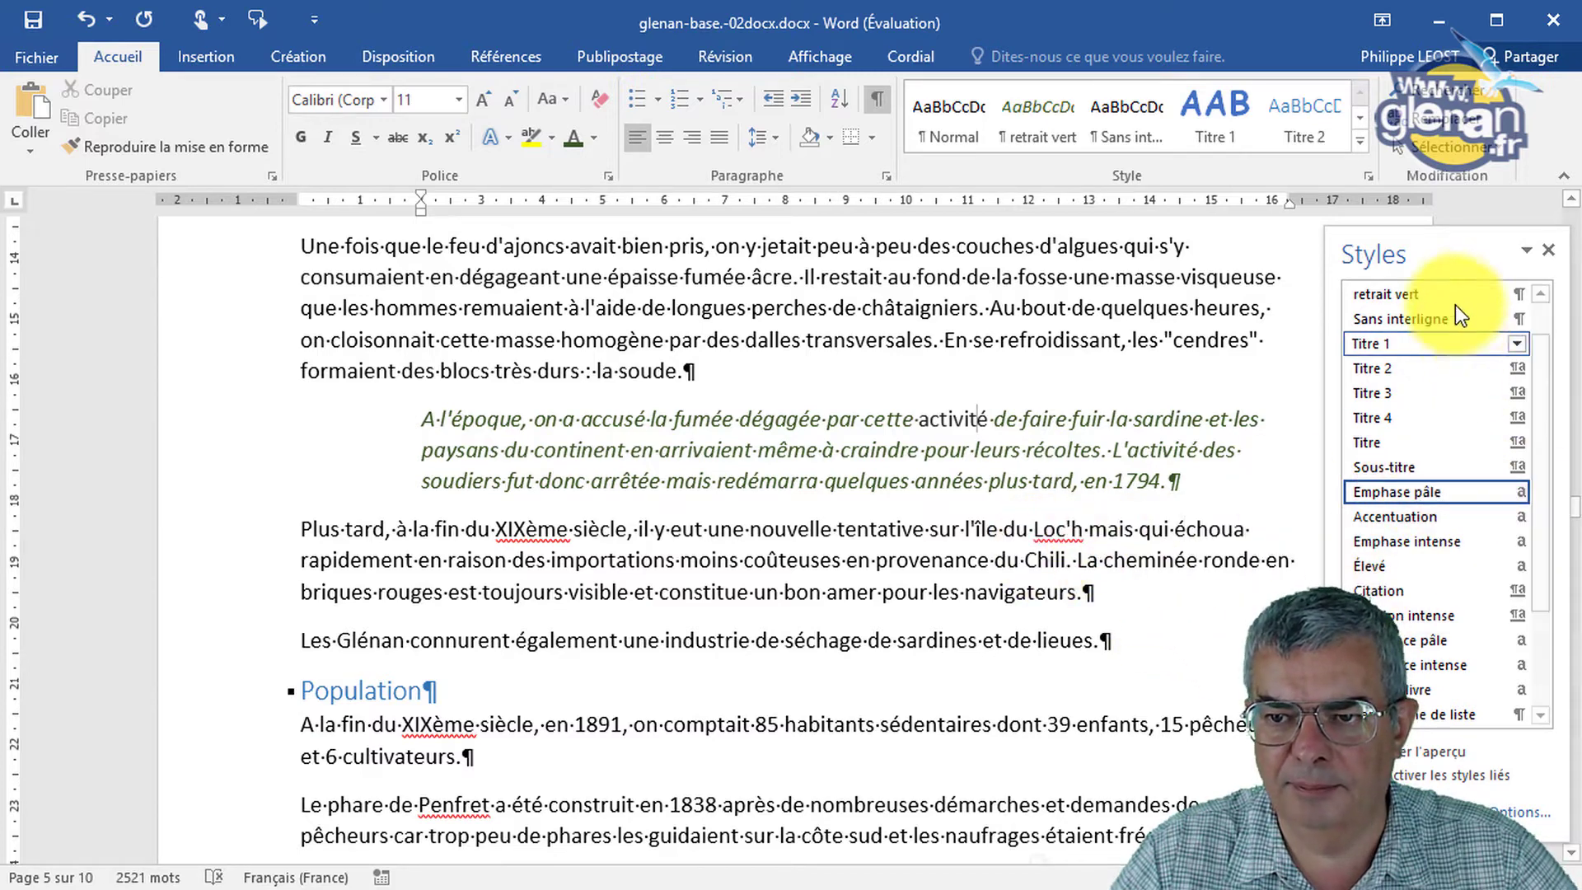
scroll(1426, 312, up, 2)
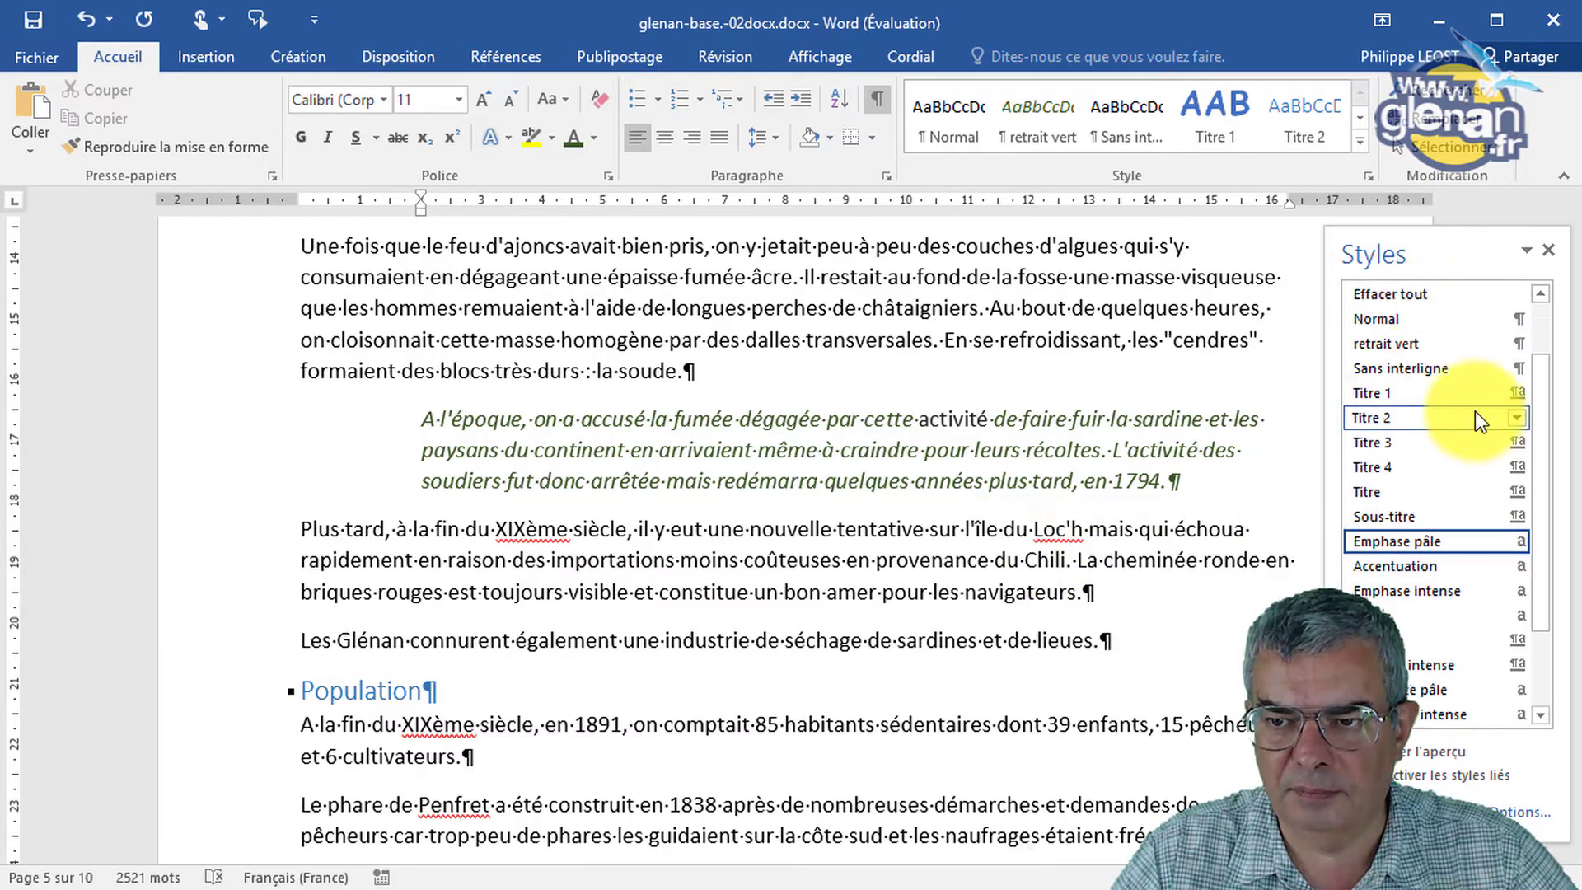
click(1397, 293)
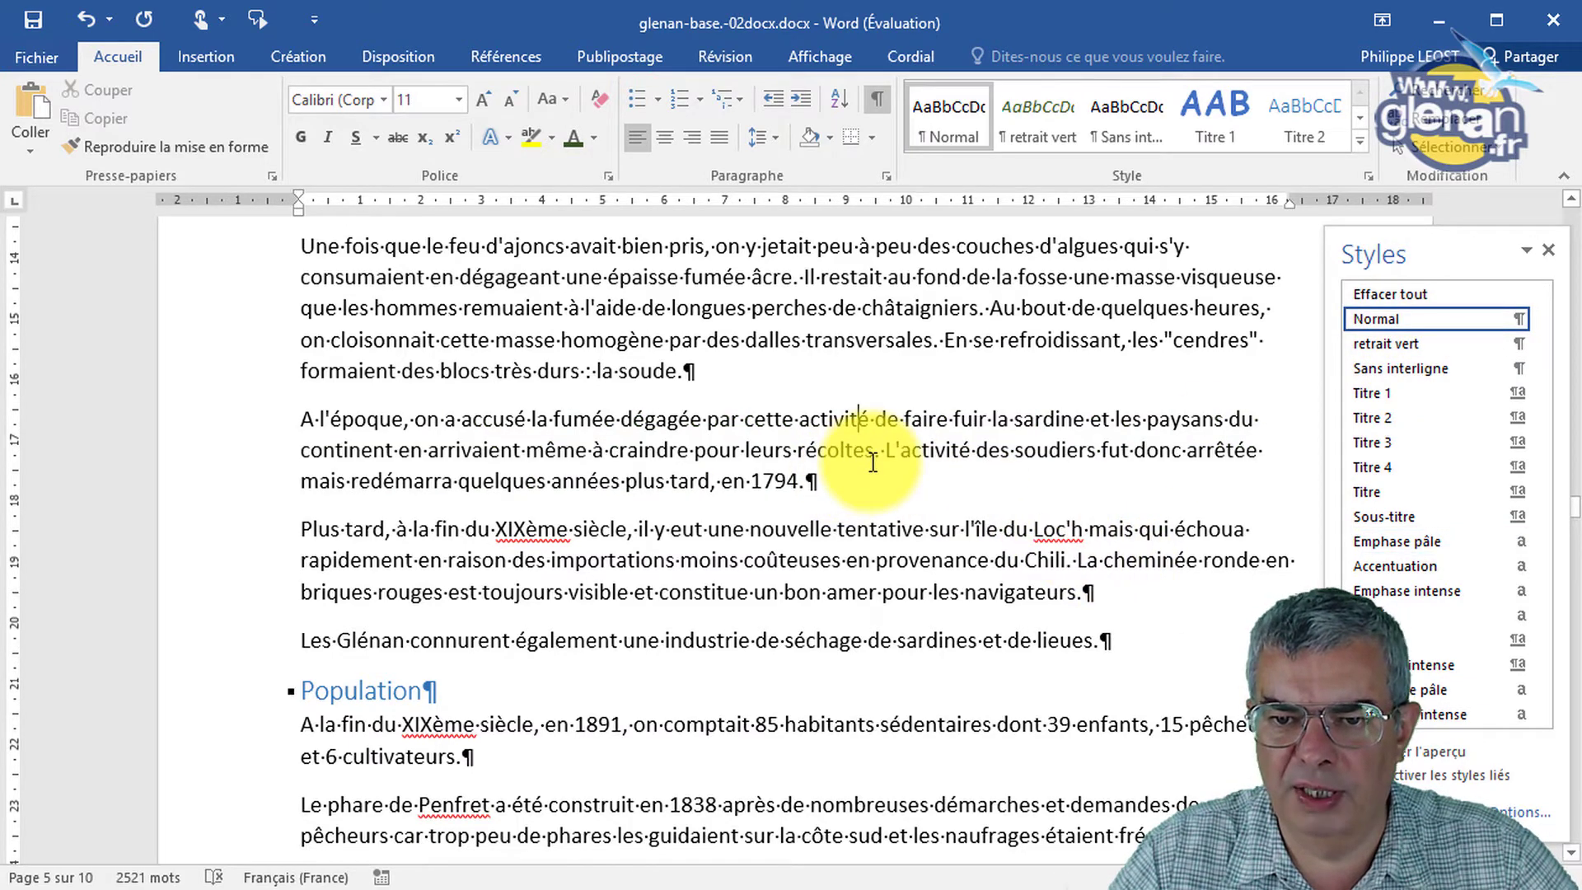
Examine the remaining entries of the style list, down to the hyperlink style.
scroll(1466, 577, down, 3)
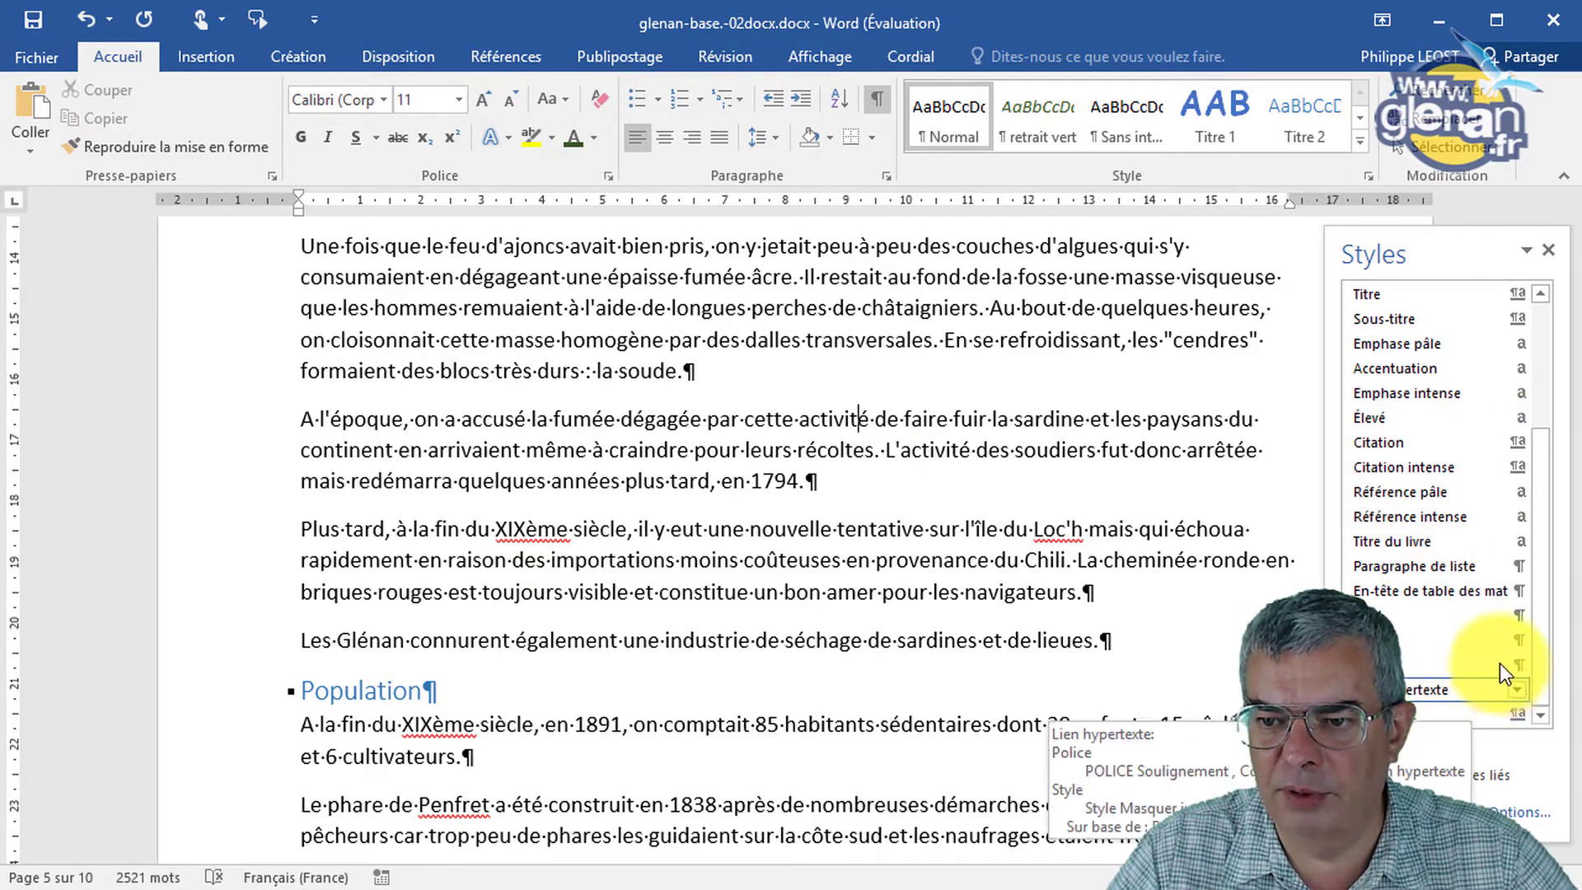
mouse_move(1425, 669)
mouse_move(1491, 696)
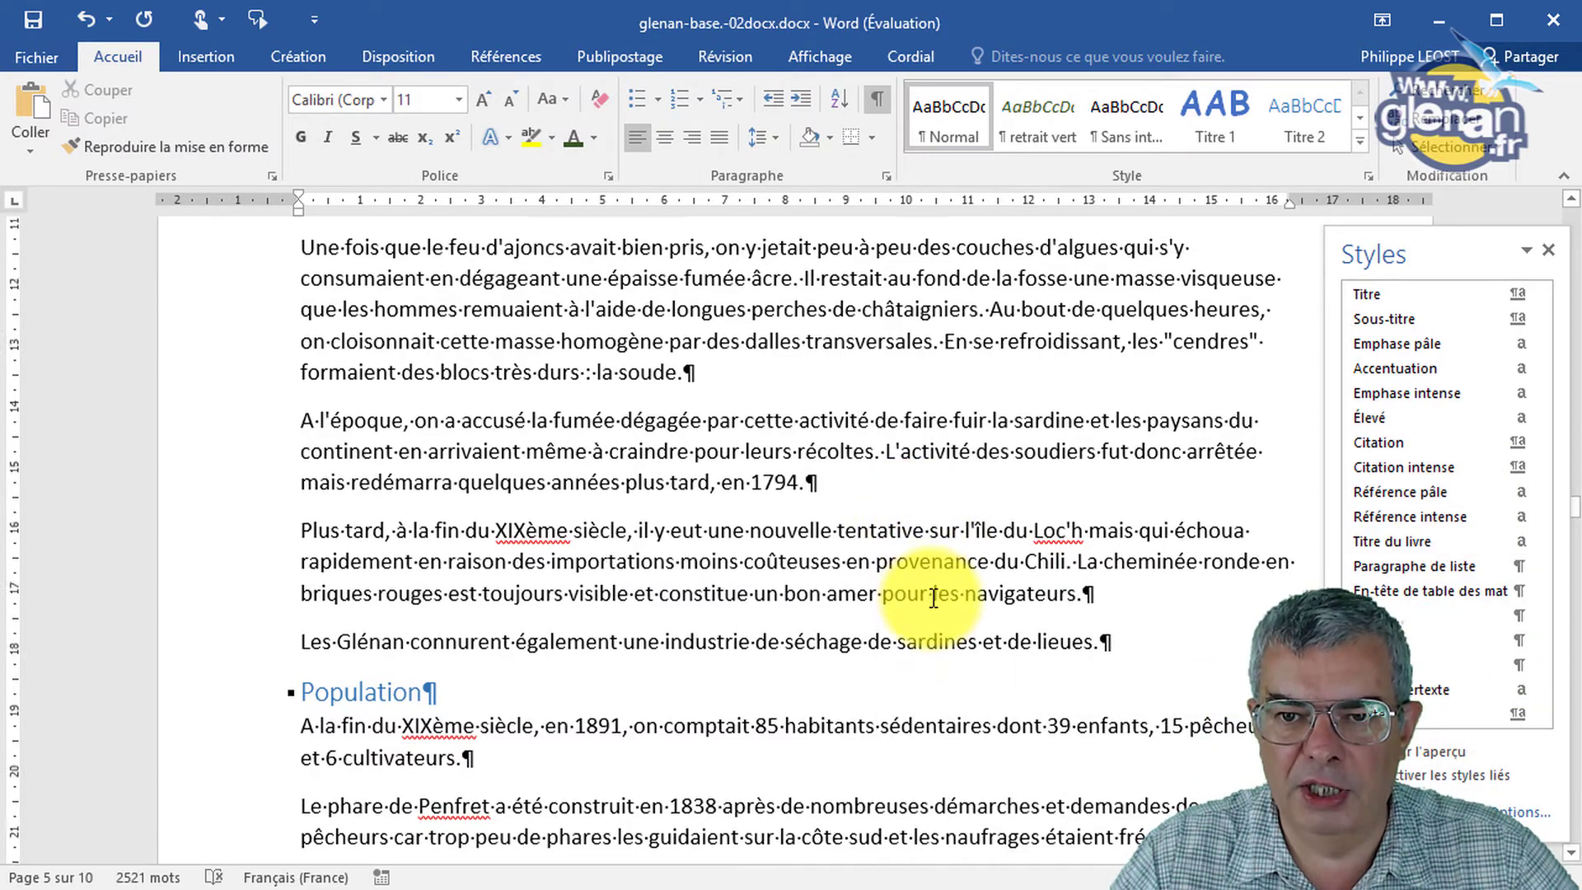
Modify the Normal style from the paragraph below "DES MONTAGNES A L'ARCHIPEL...", setting its alignment to justified.
scroll(927, 577, up, 10)
scroll(931, 597, down, 3)
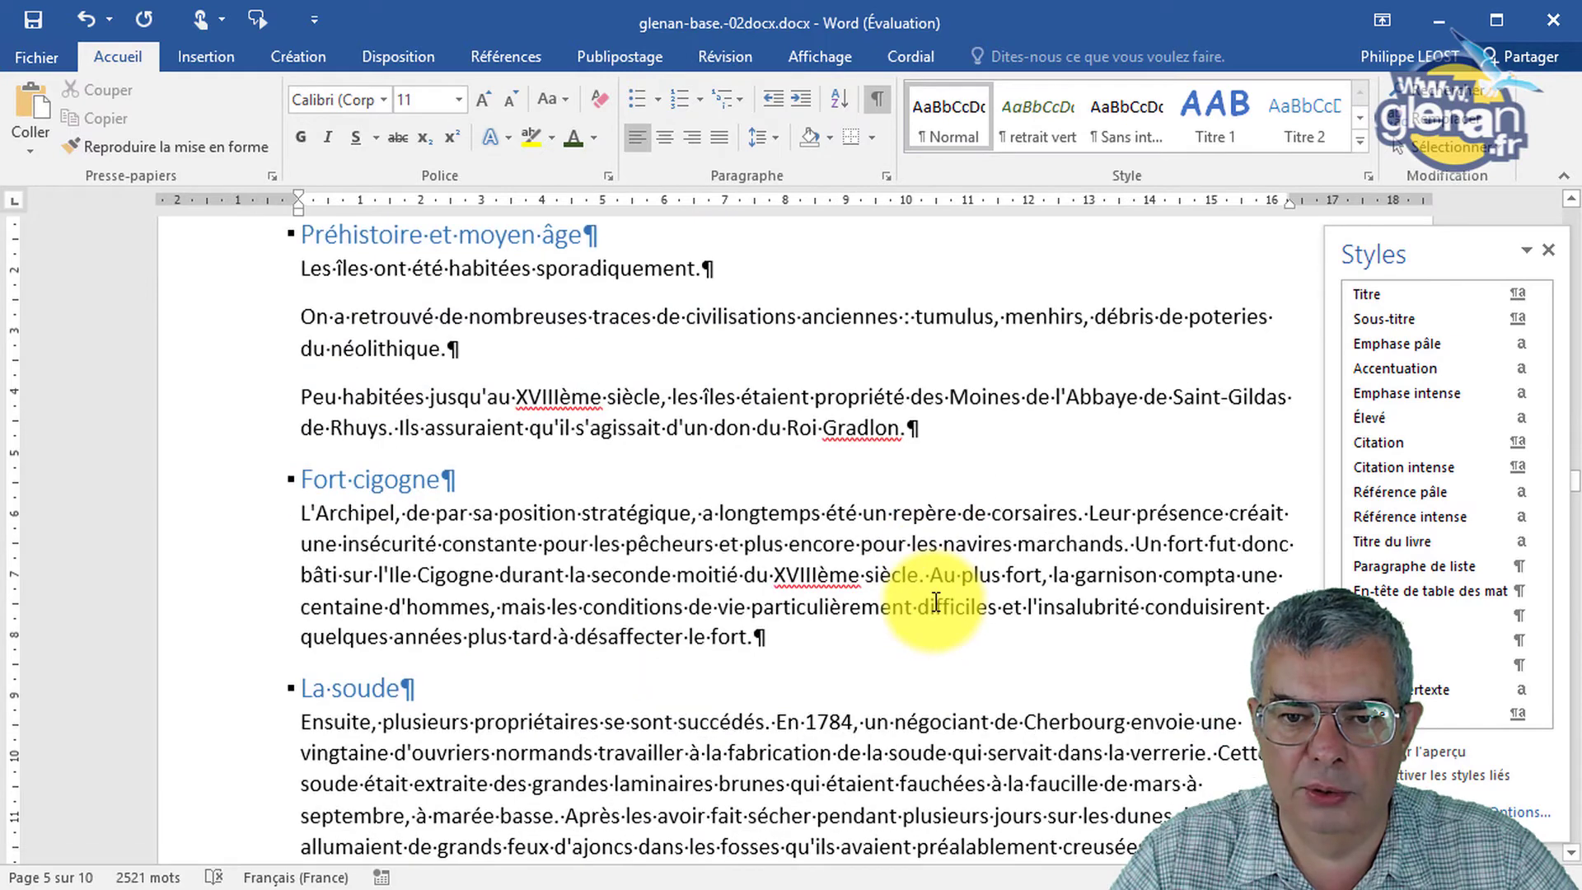
scroll(936, 602, up, 15)
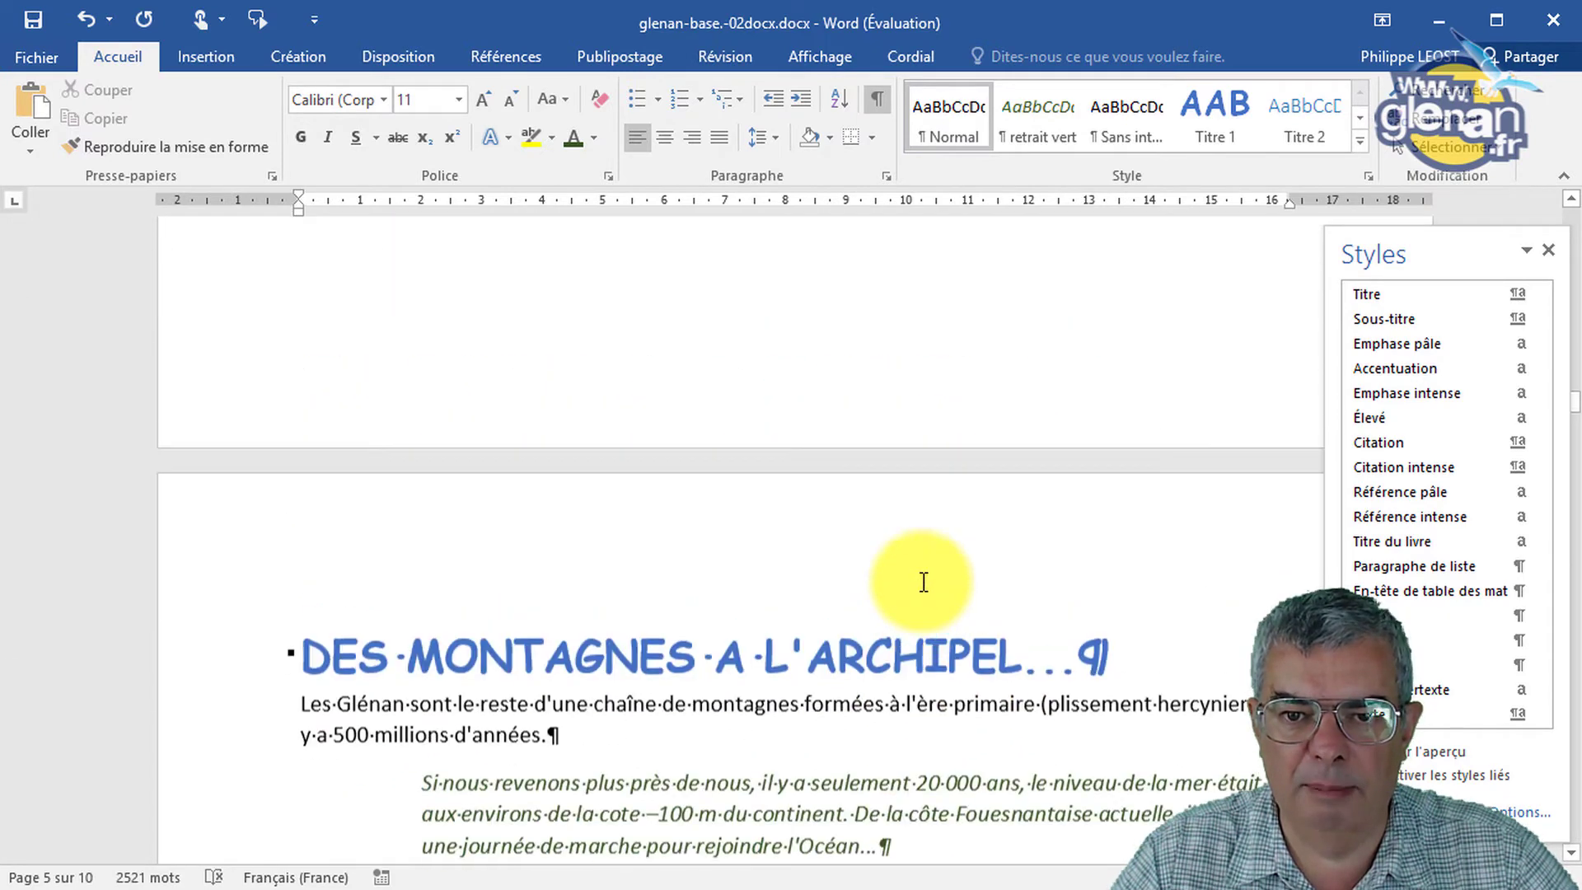
scroll(924, 583, down, 5)
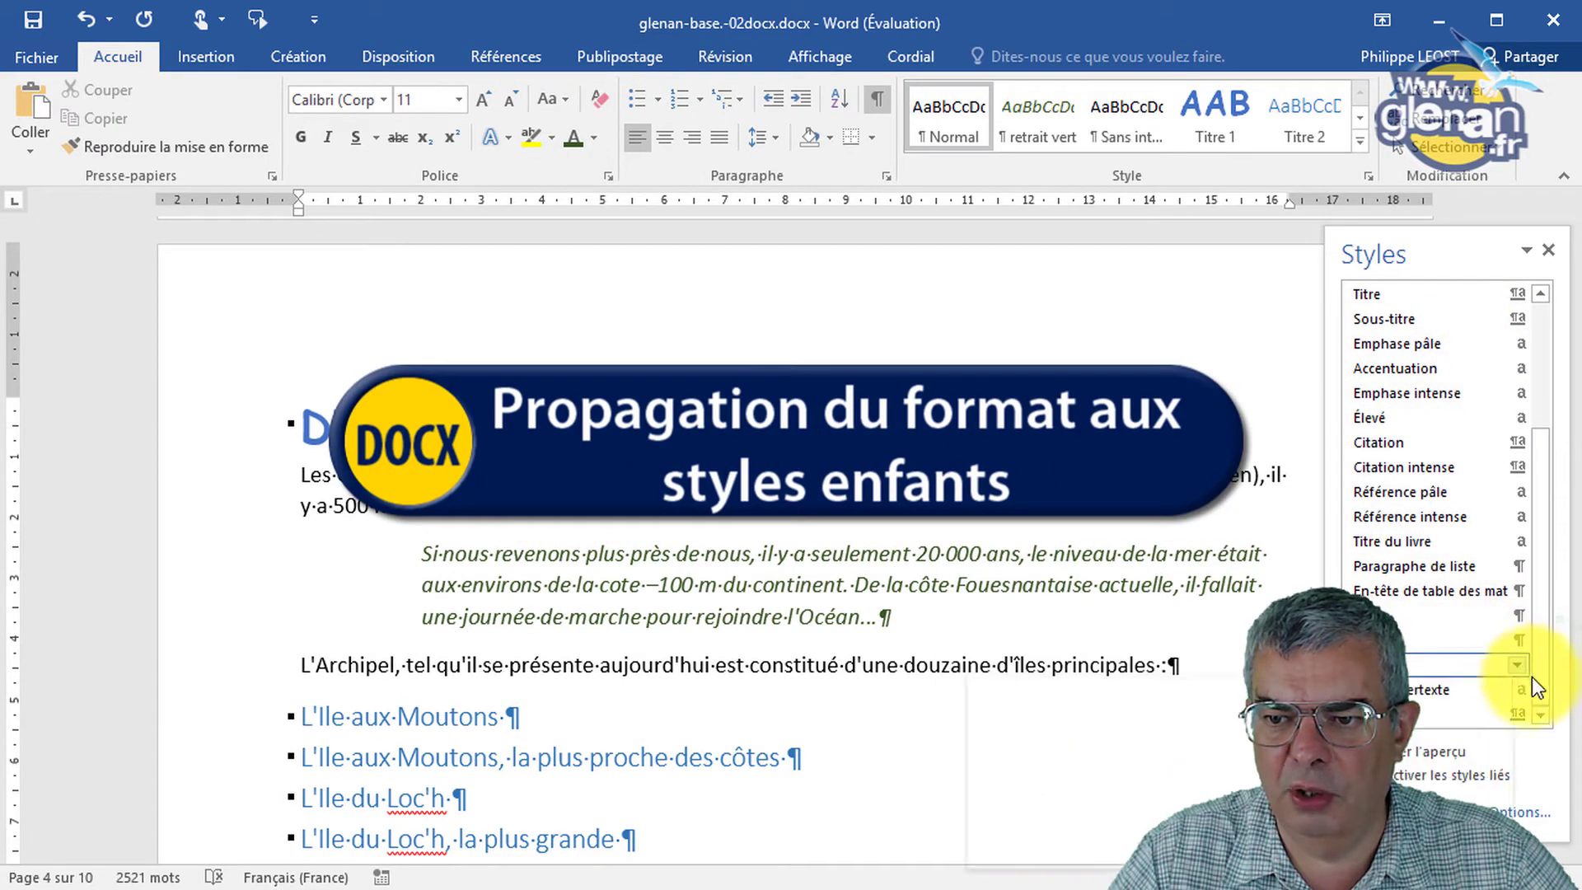
drag(1544, 664, 1534, 491)
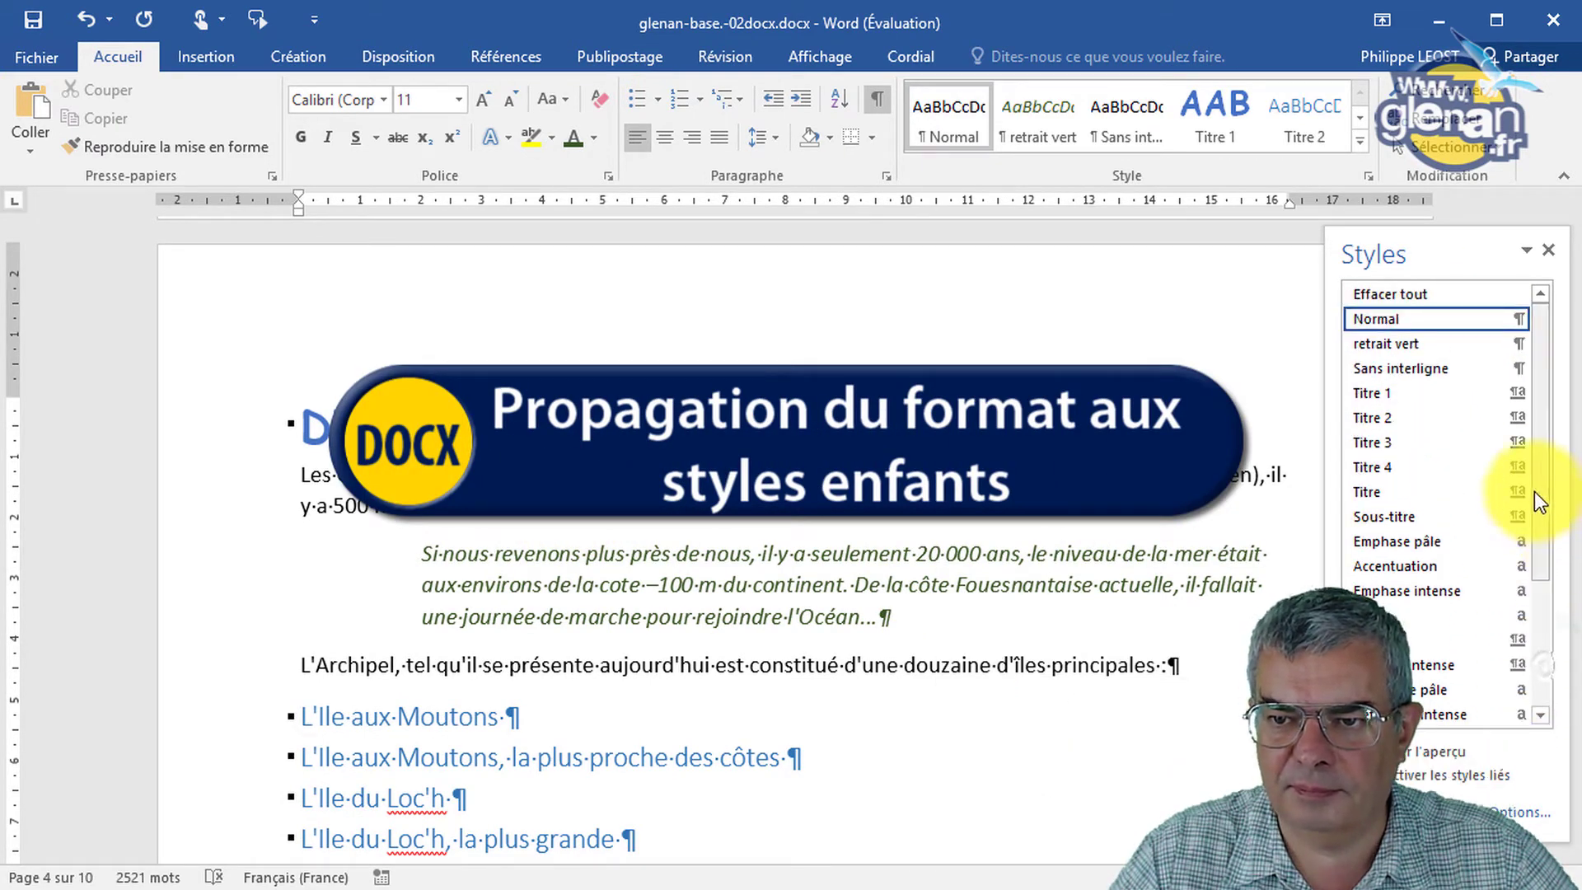
click(1516, 318)
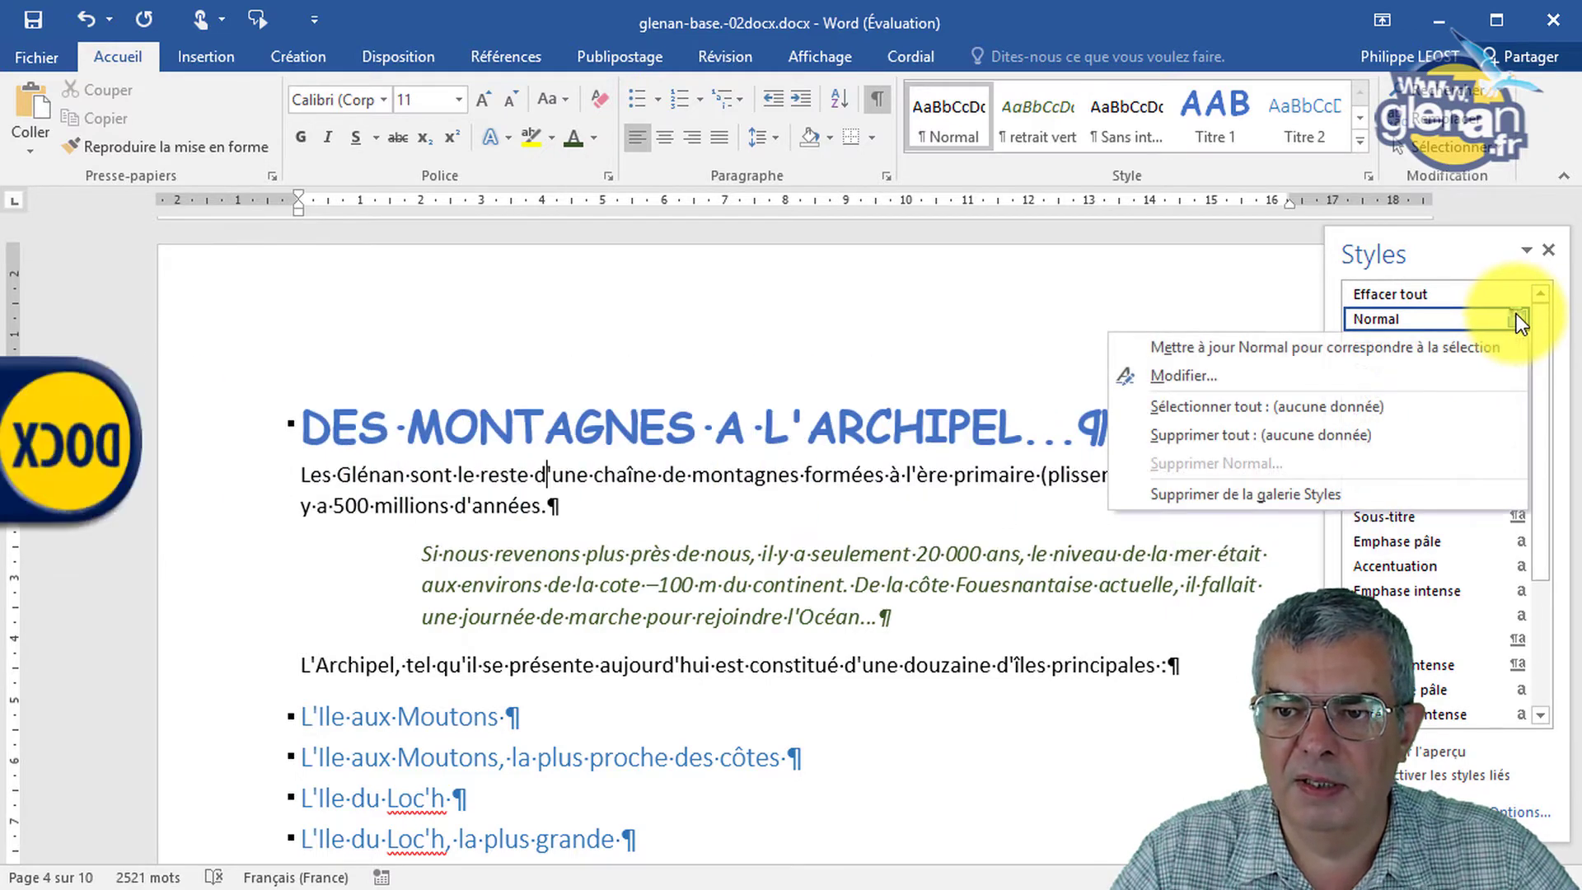
click(1218, 378)
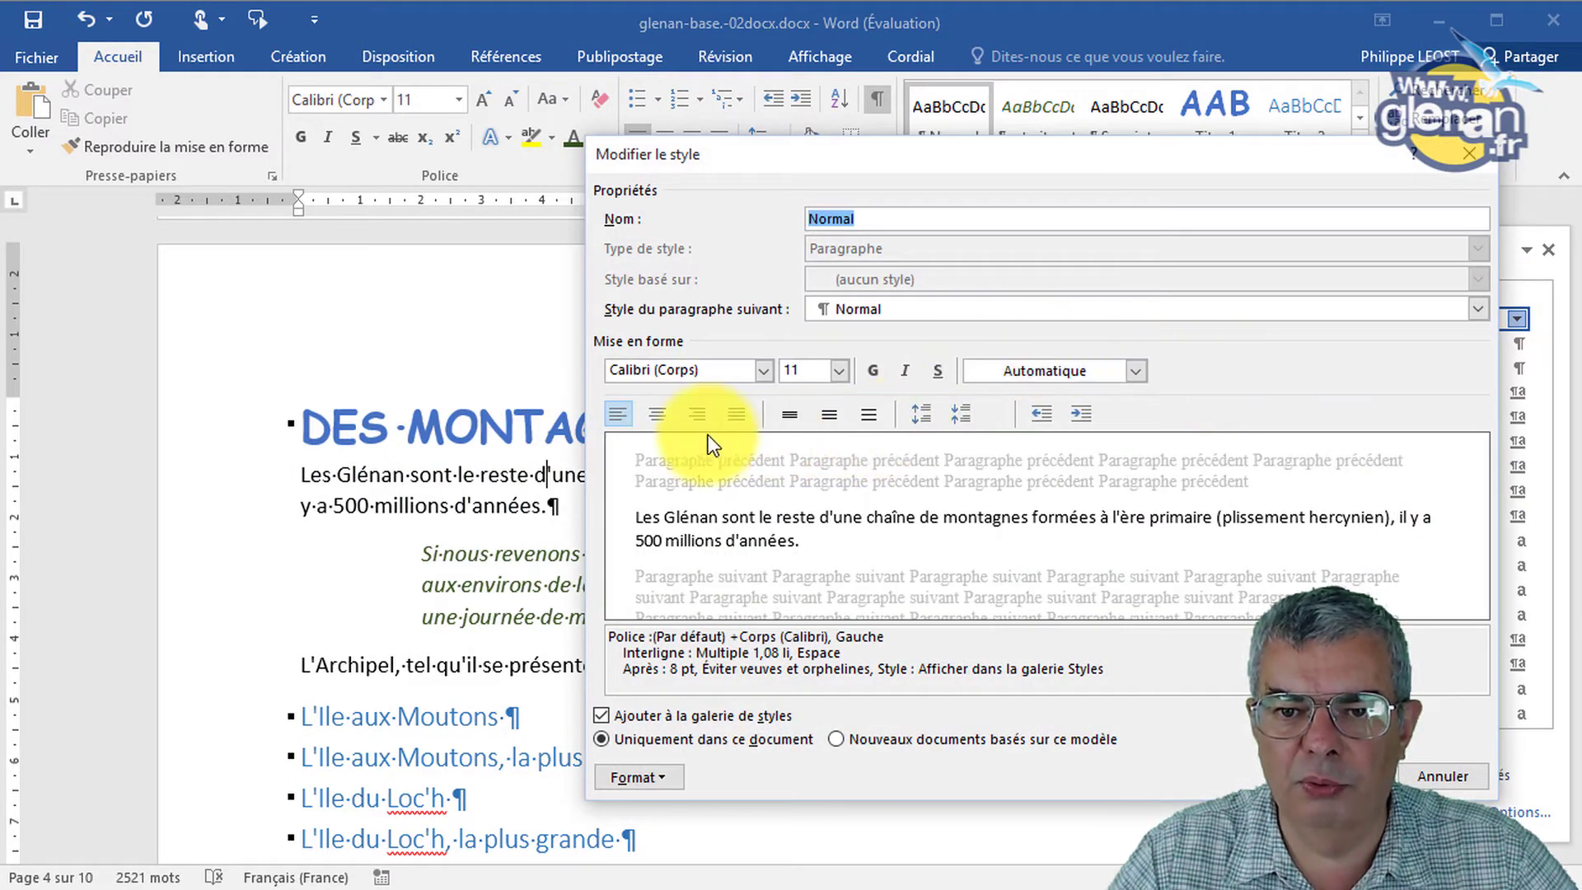
click(741, 409)
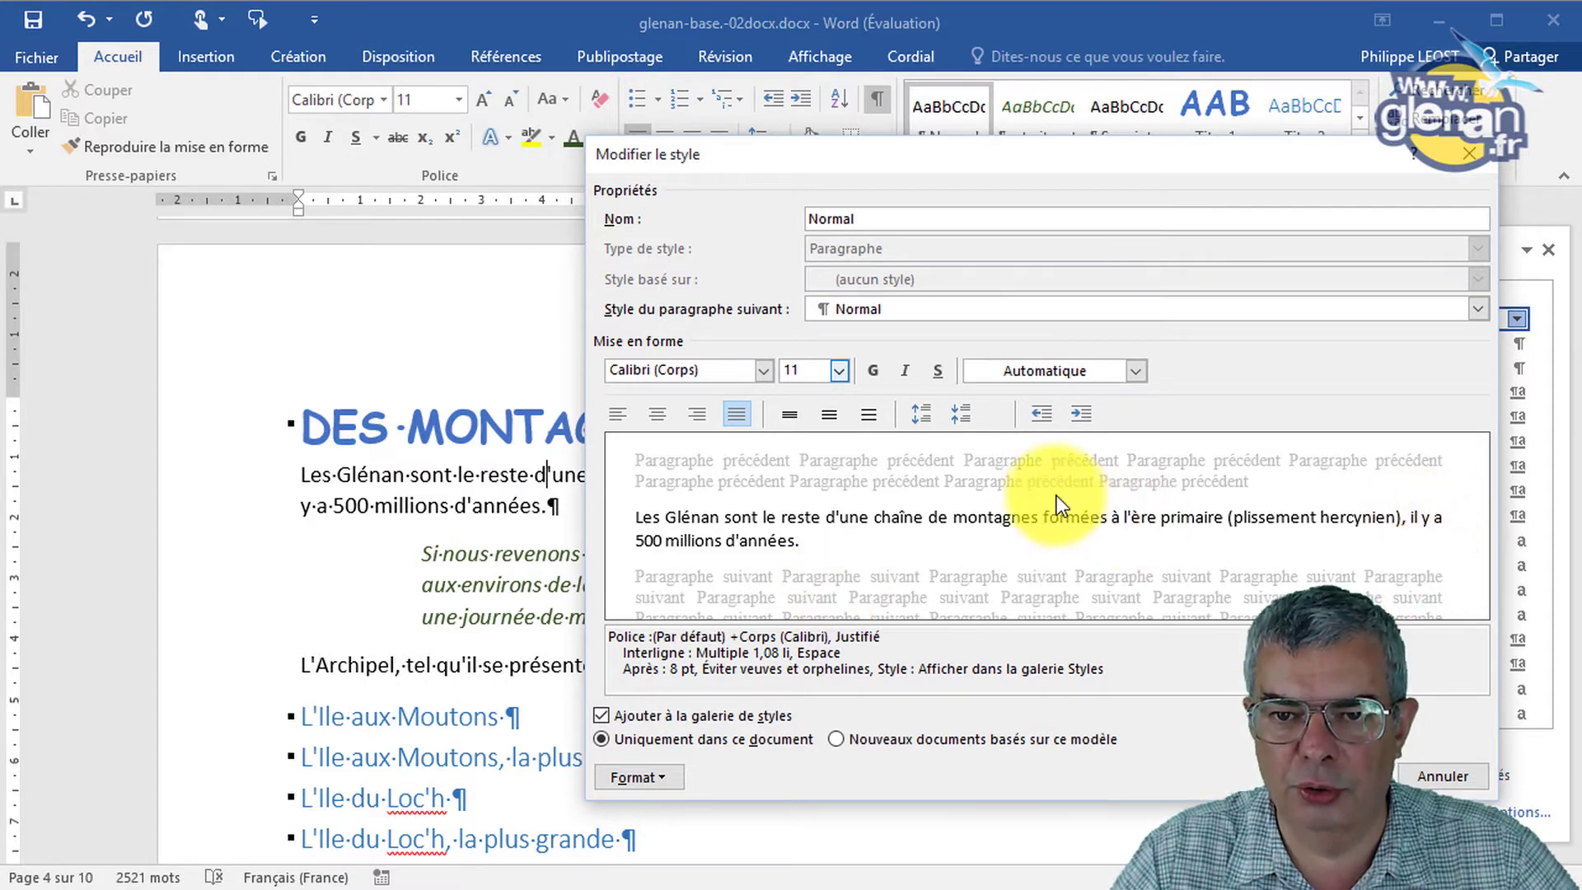
Compare left, centred and right alignment for the Normal style, and apply the style with justified alignment.
click(617, 415)
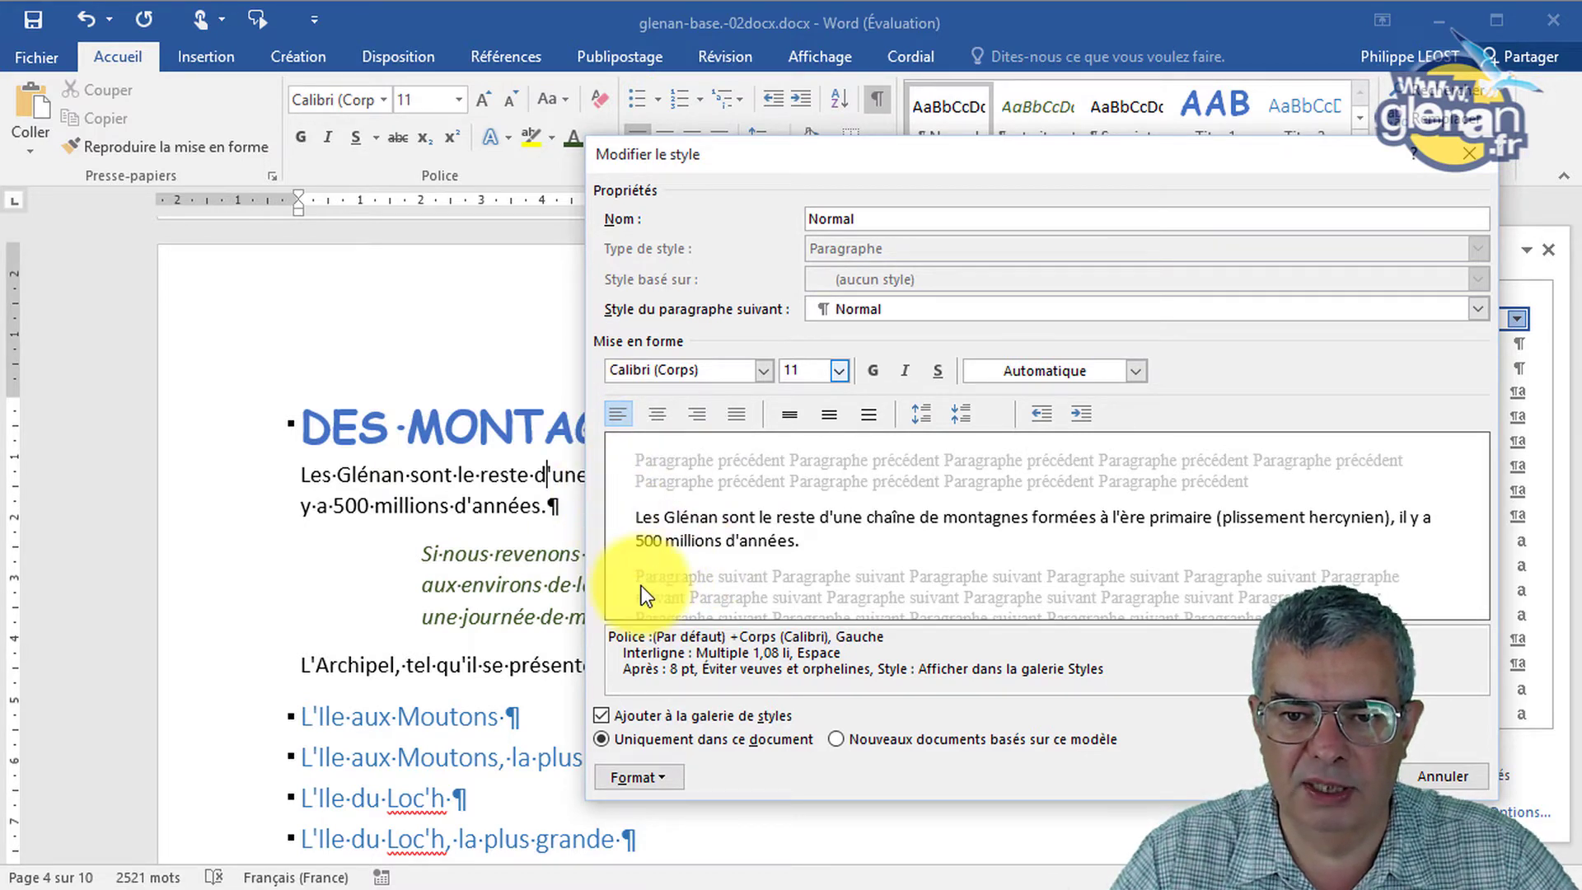
click(656, 419)
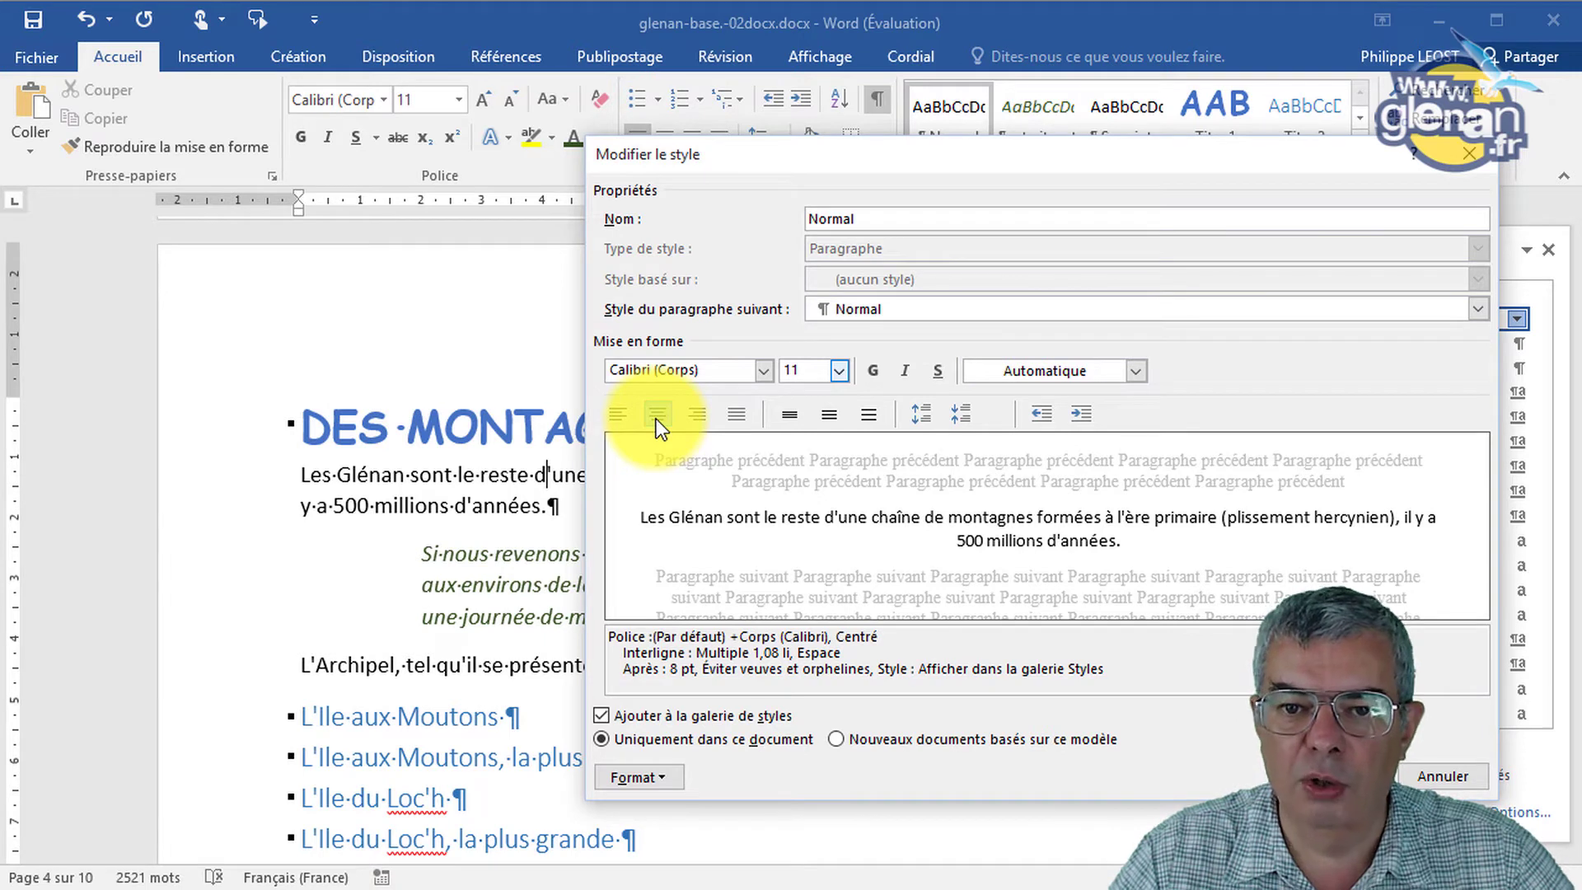
click(699, 409)
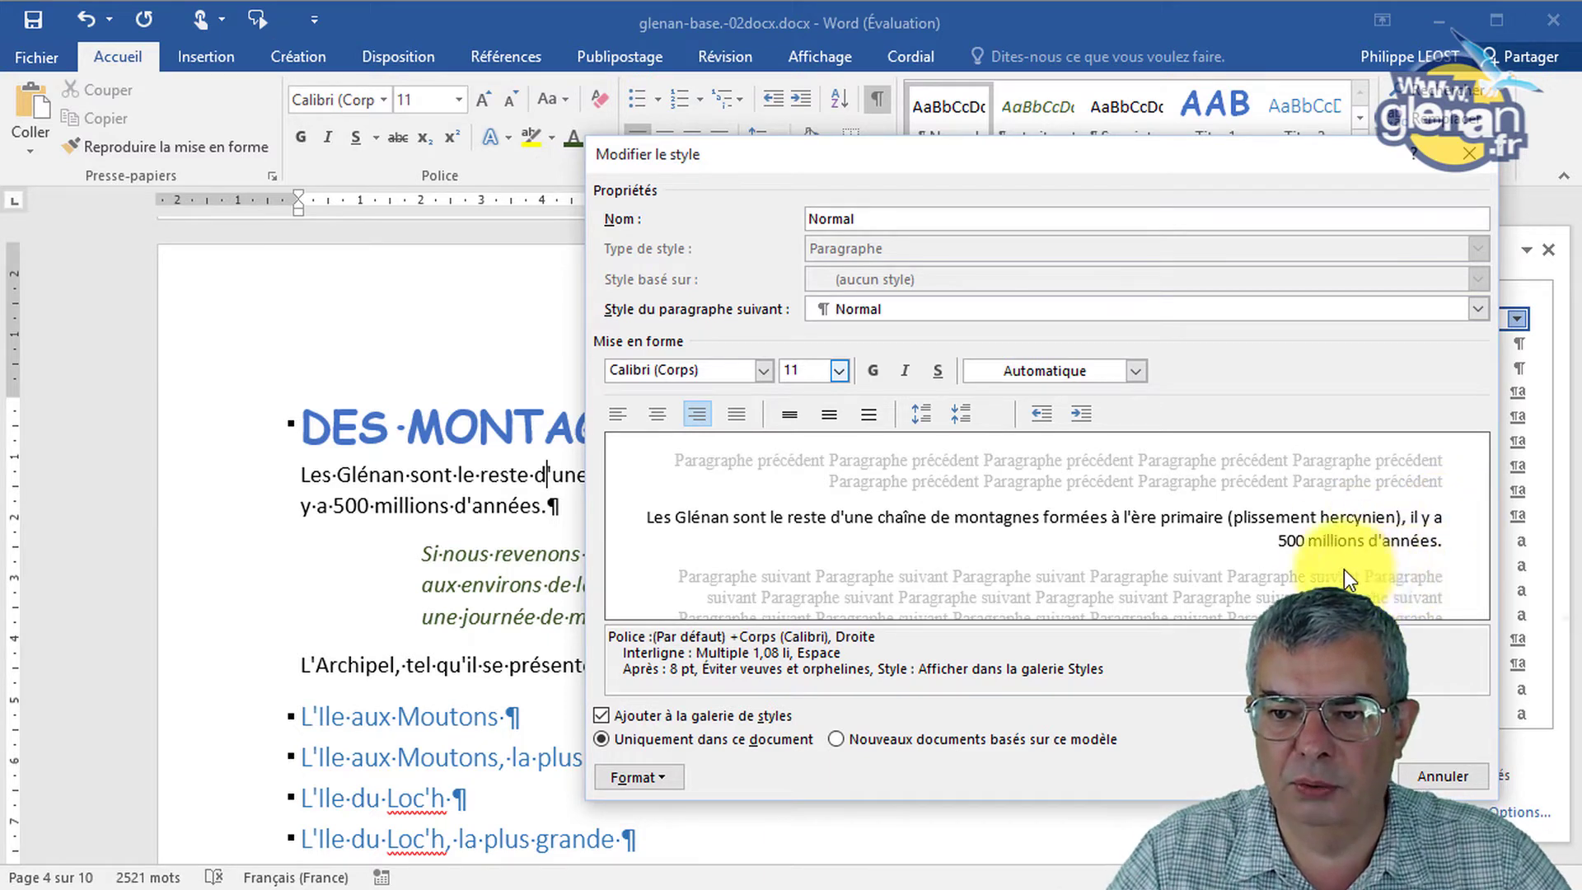
click(734, 413)
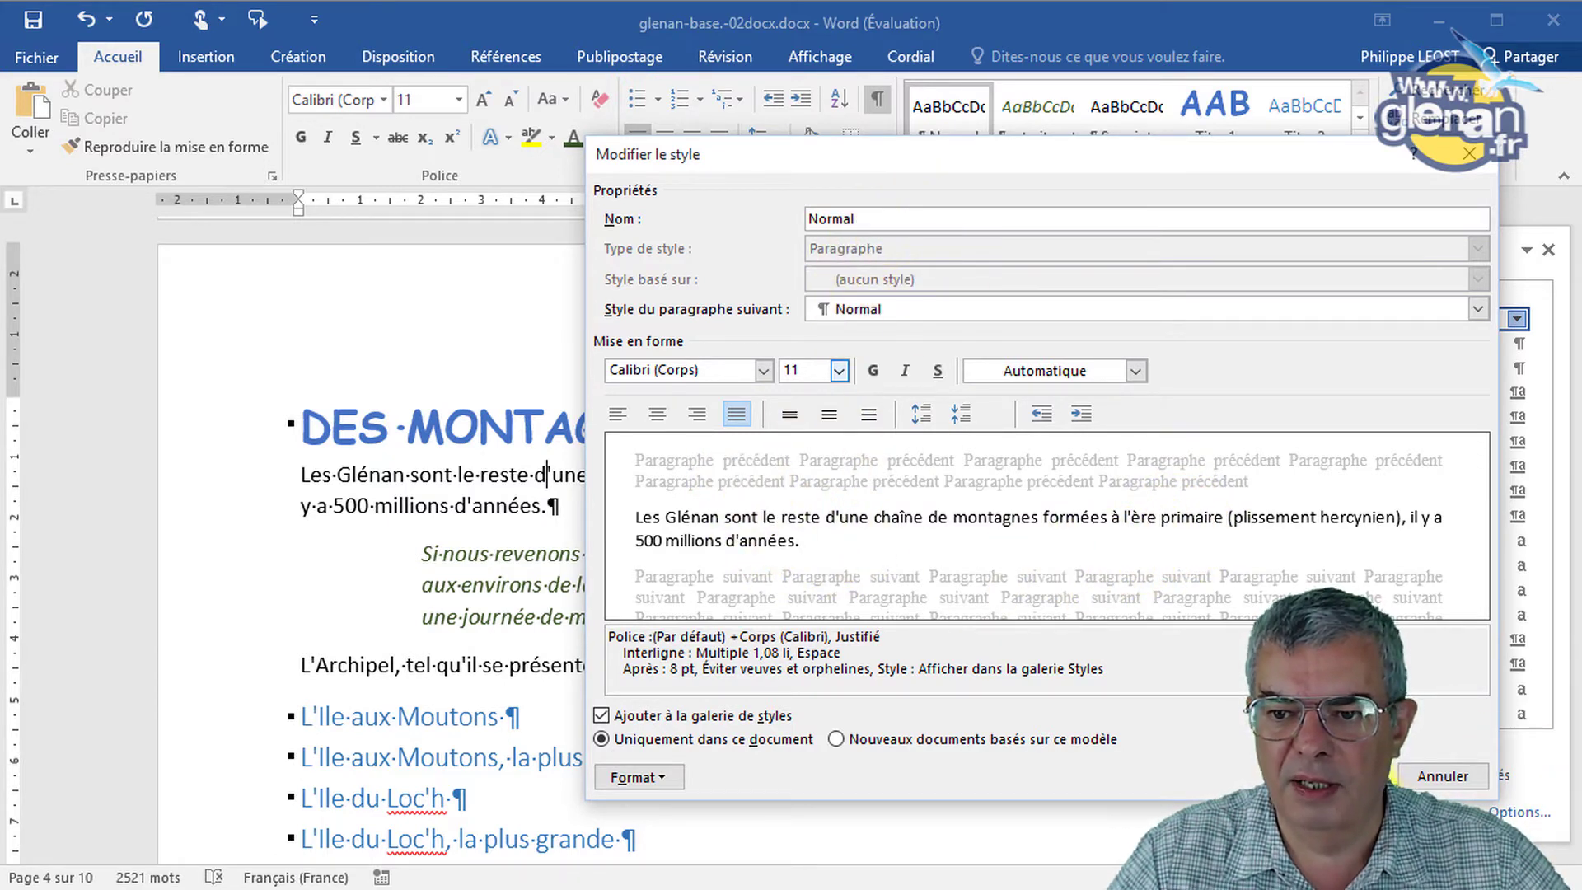
click(1443, 776)
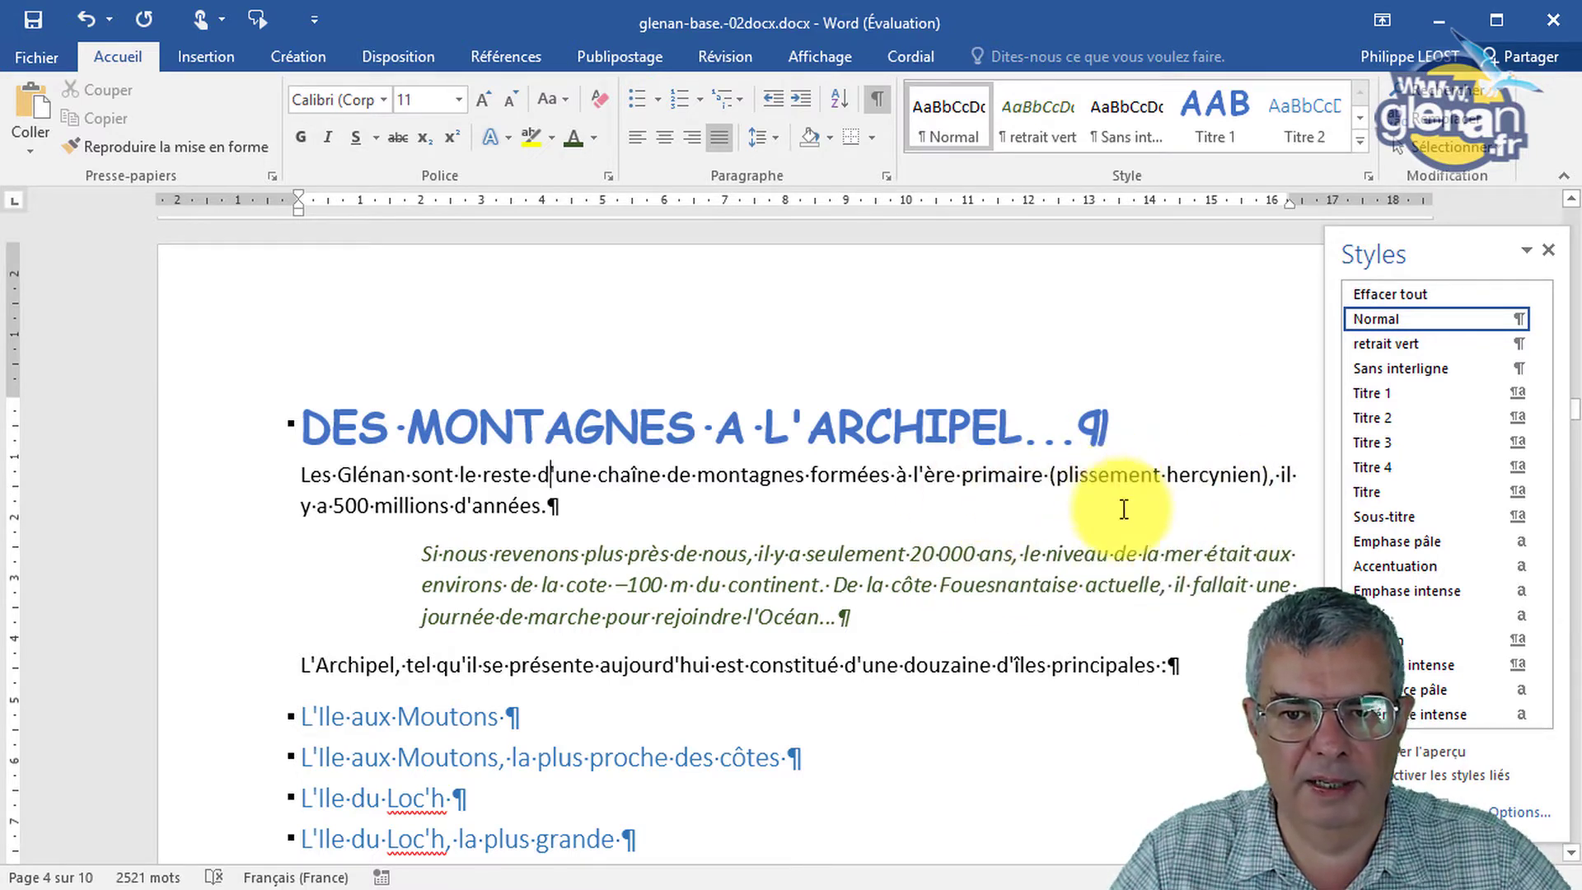
Examine the base style and following-paragraph style of the Titre 1 style without changing it.
click(799, 436)
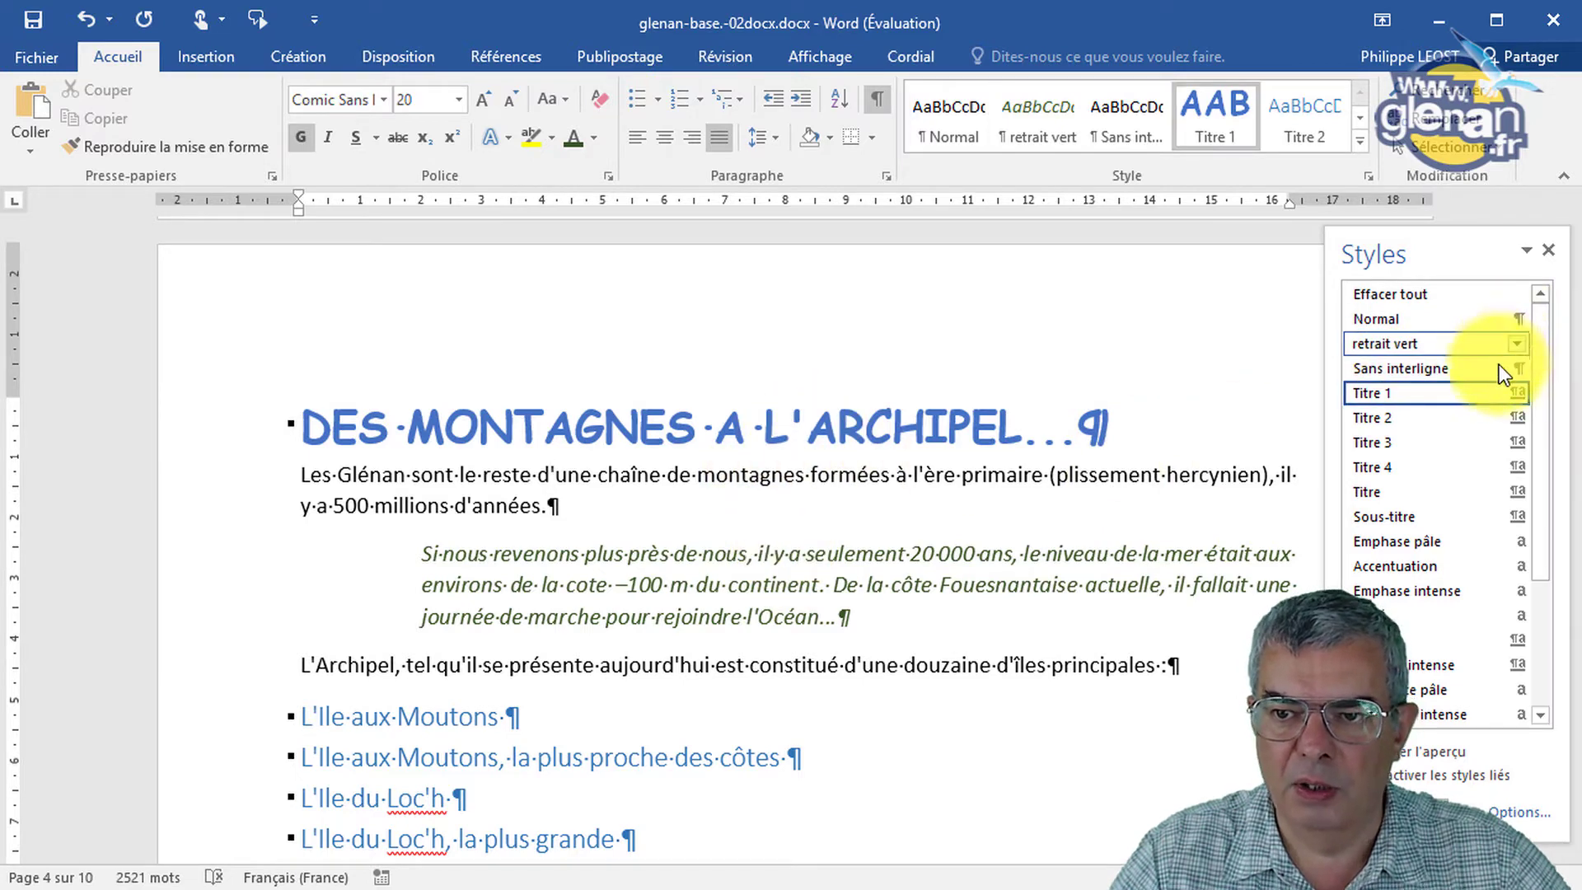
click(1514, 393)
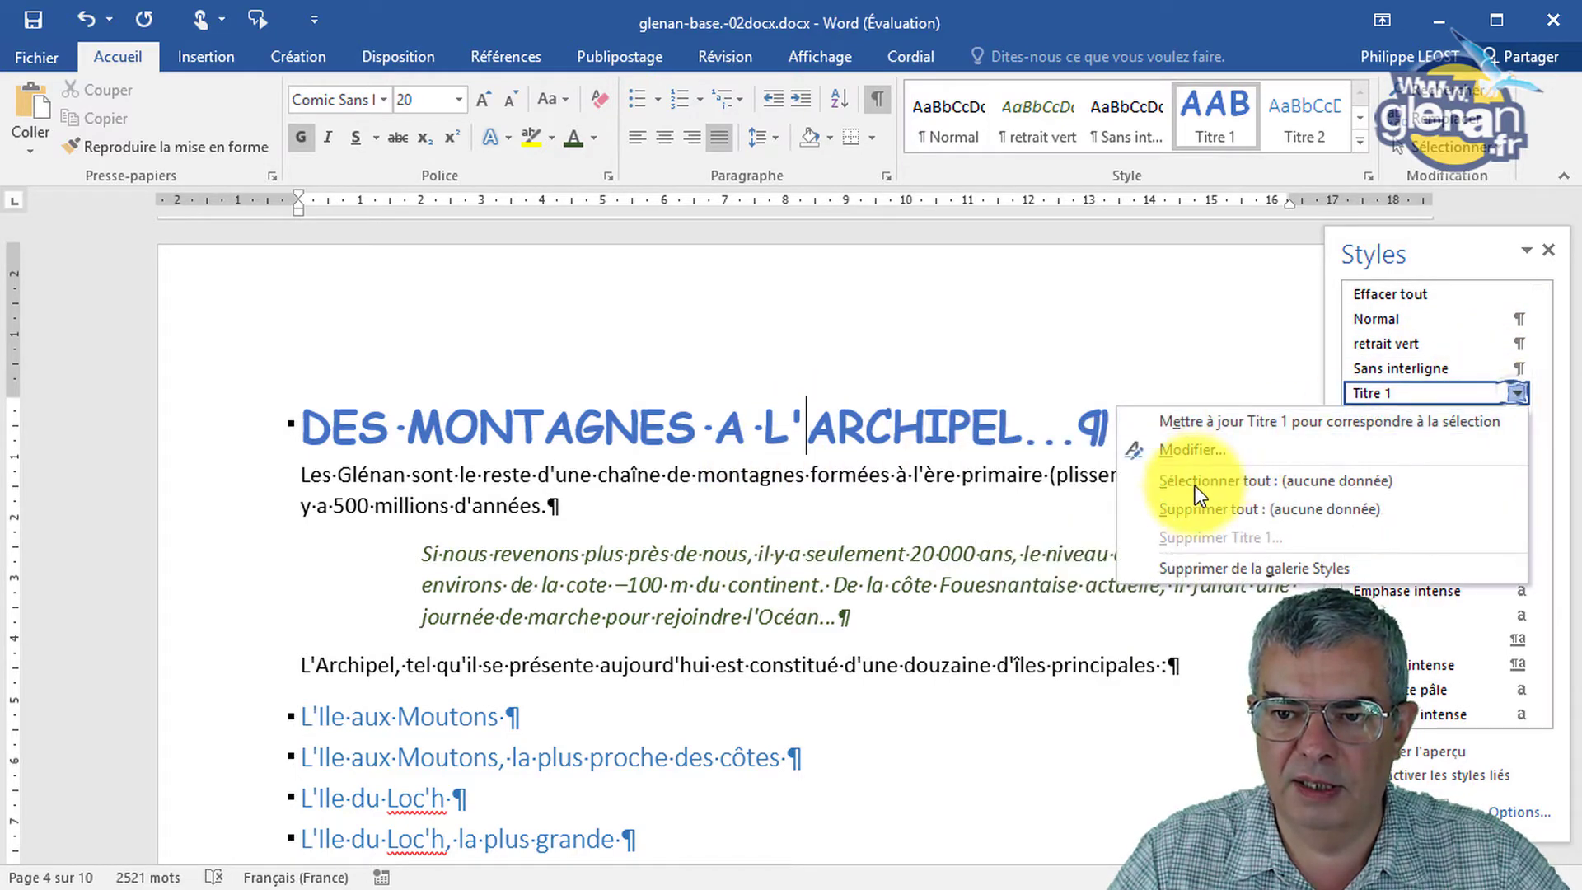
click(1210, 452)
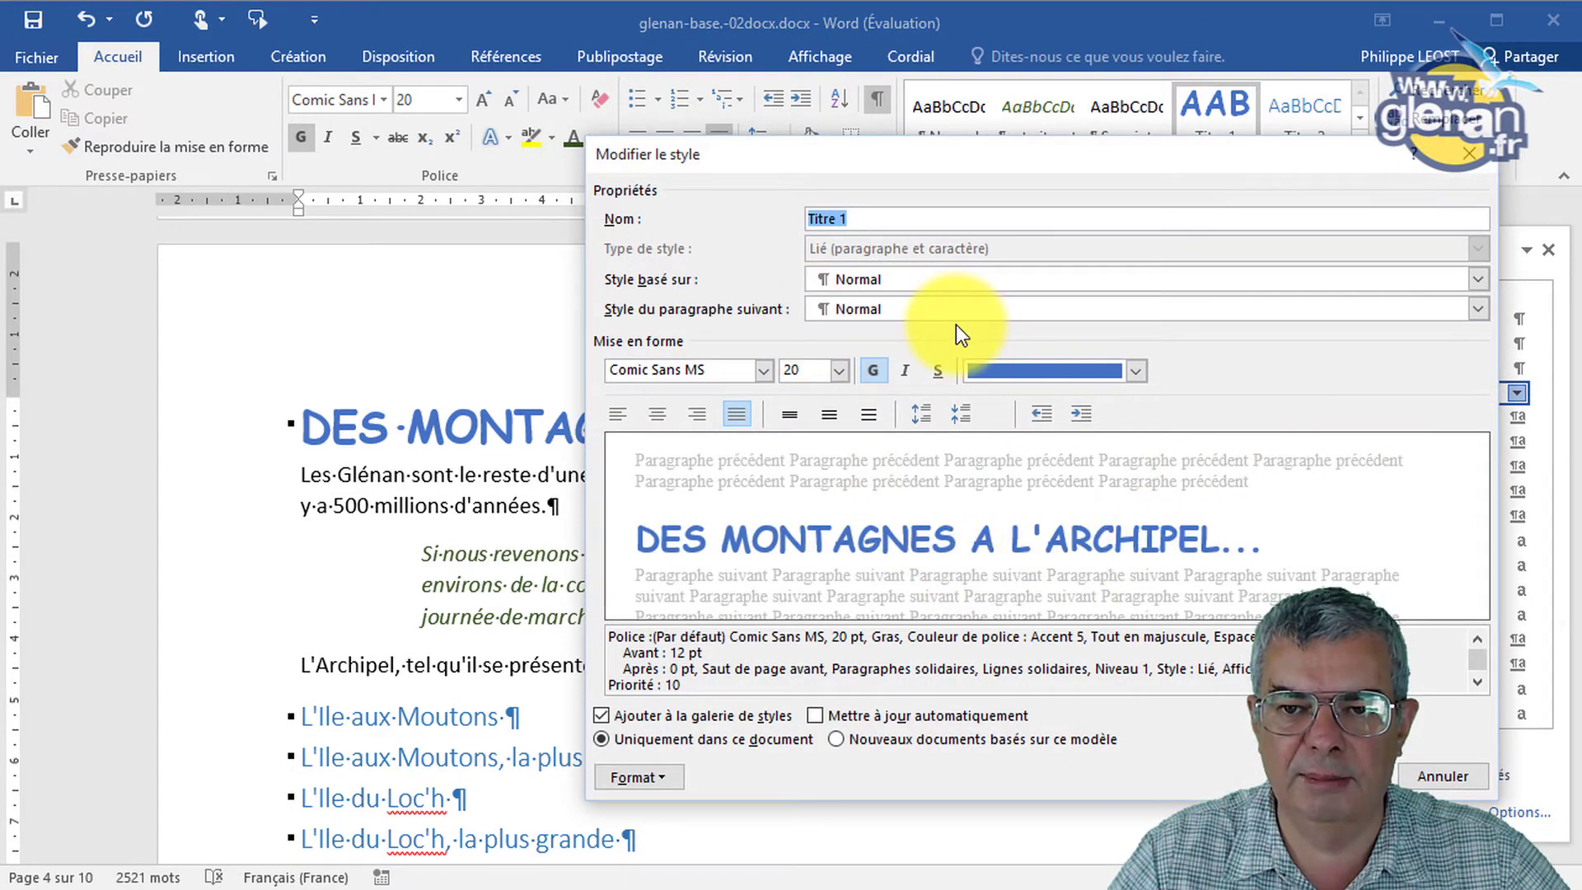
click(1460, 773)
Try a new paragraph after the heading "DES MONTAGNES A L'ARCHIPEL..." and remove it.
click(1109, 427)
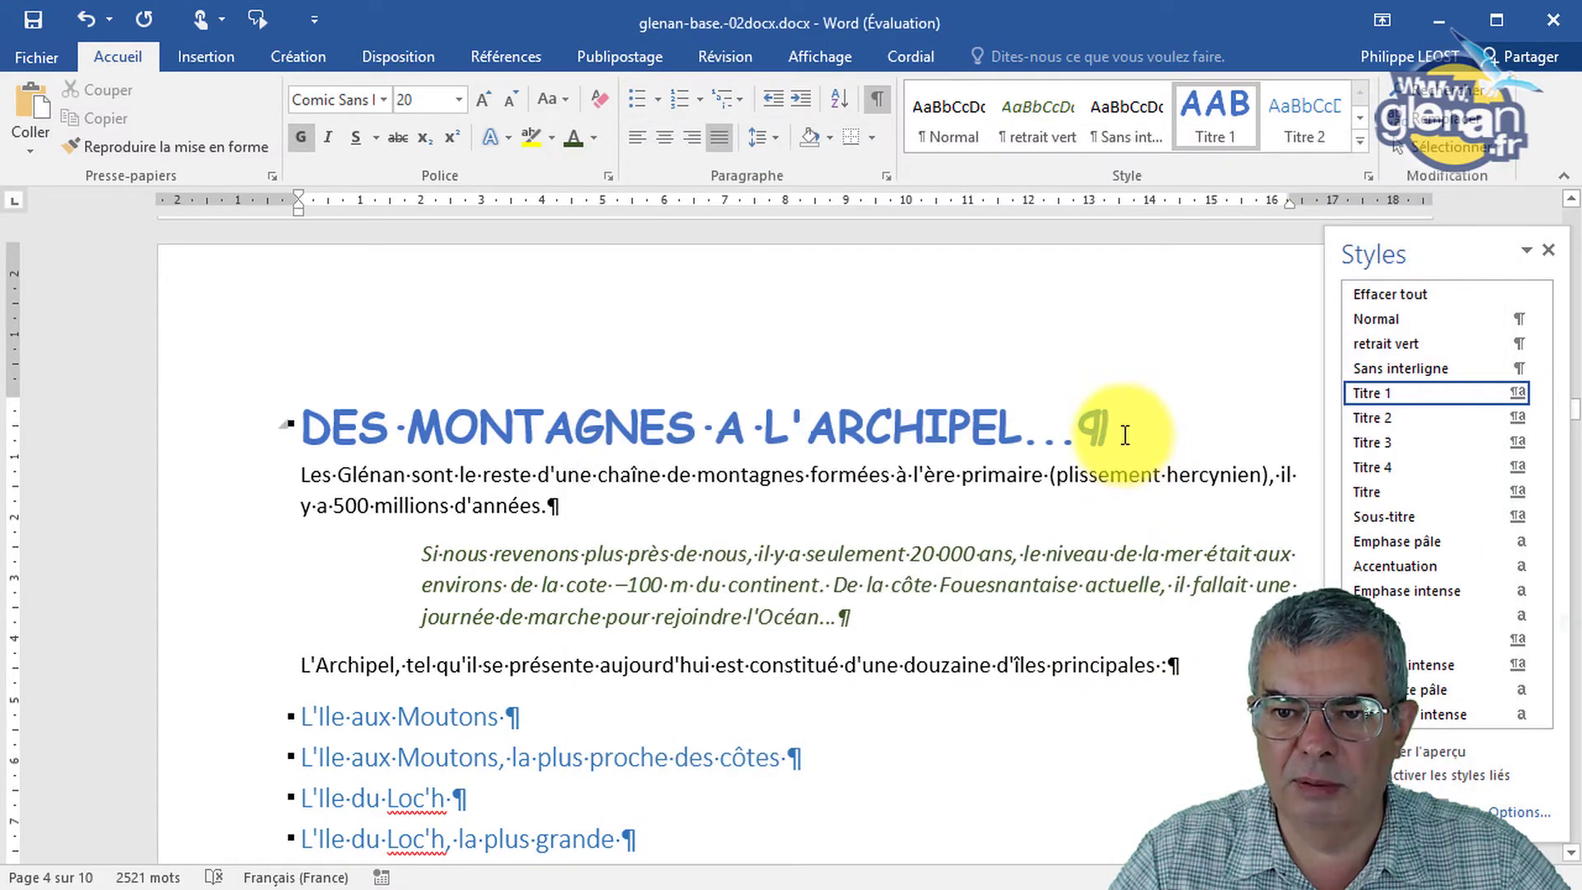
key(Return)
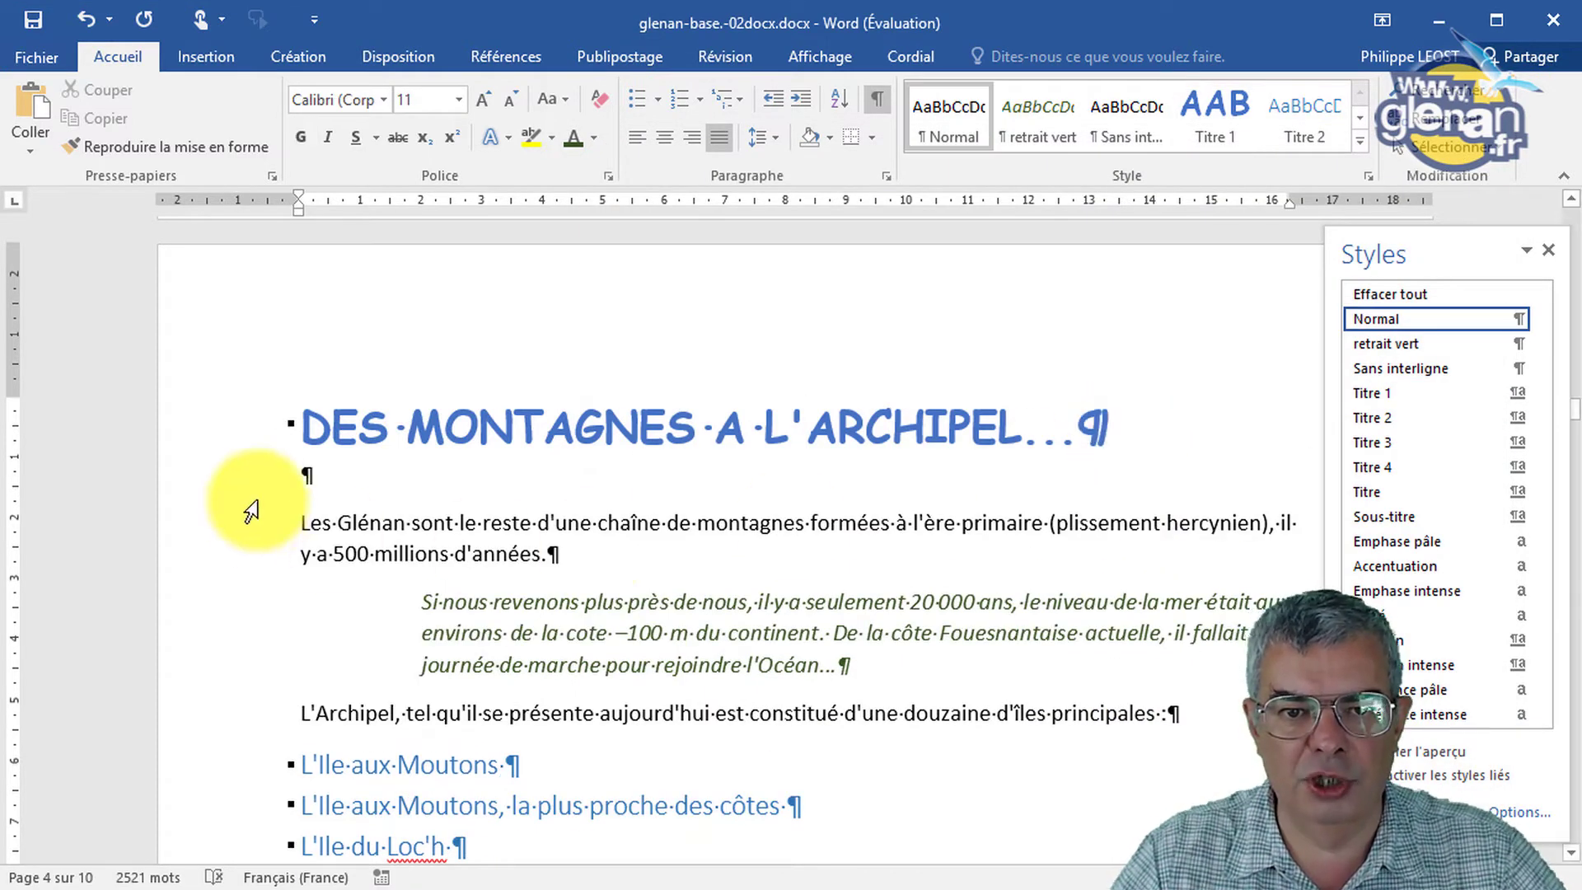
key(BackSpace)
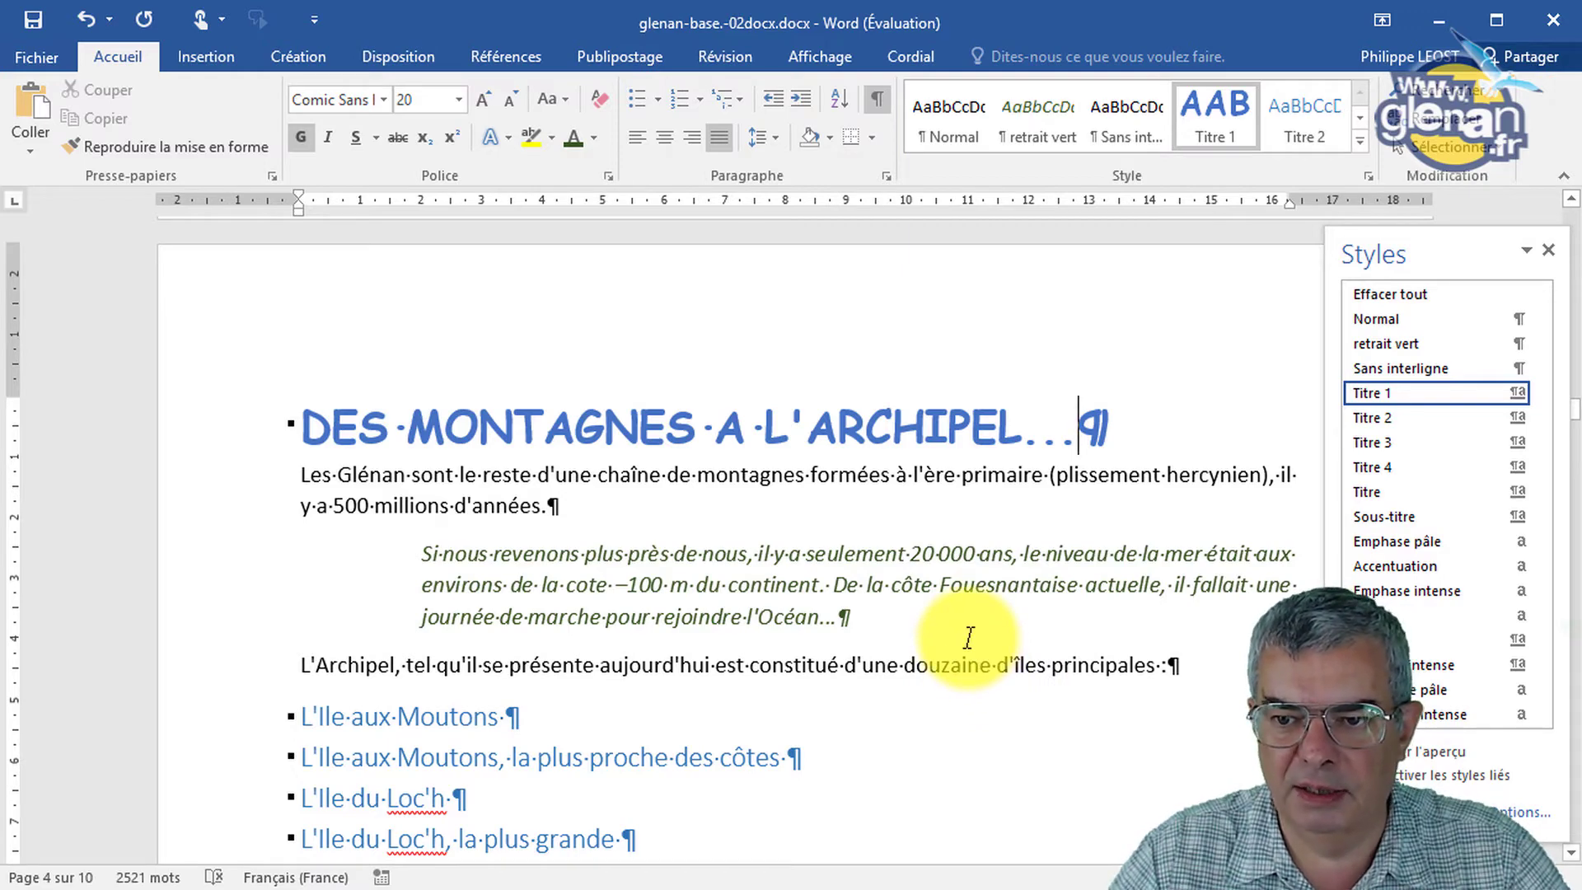
Add the title "Abstract" on the document's last page and apply the Titre 1 style to it.
scroll(968, 637, down, 20)
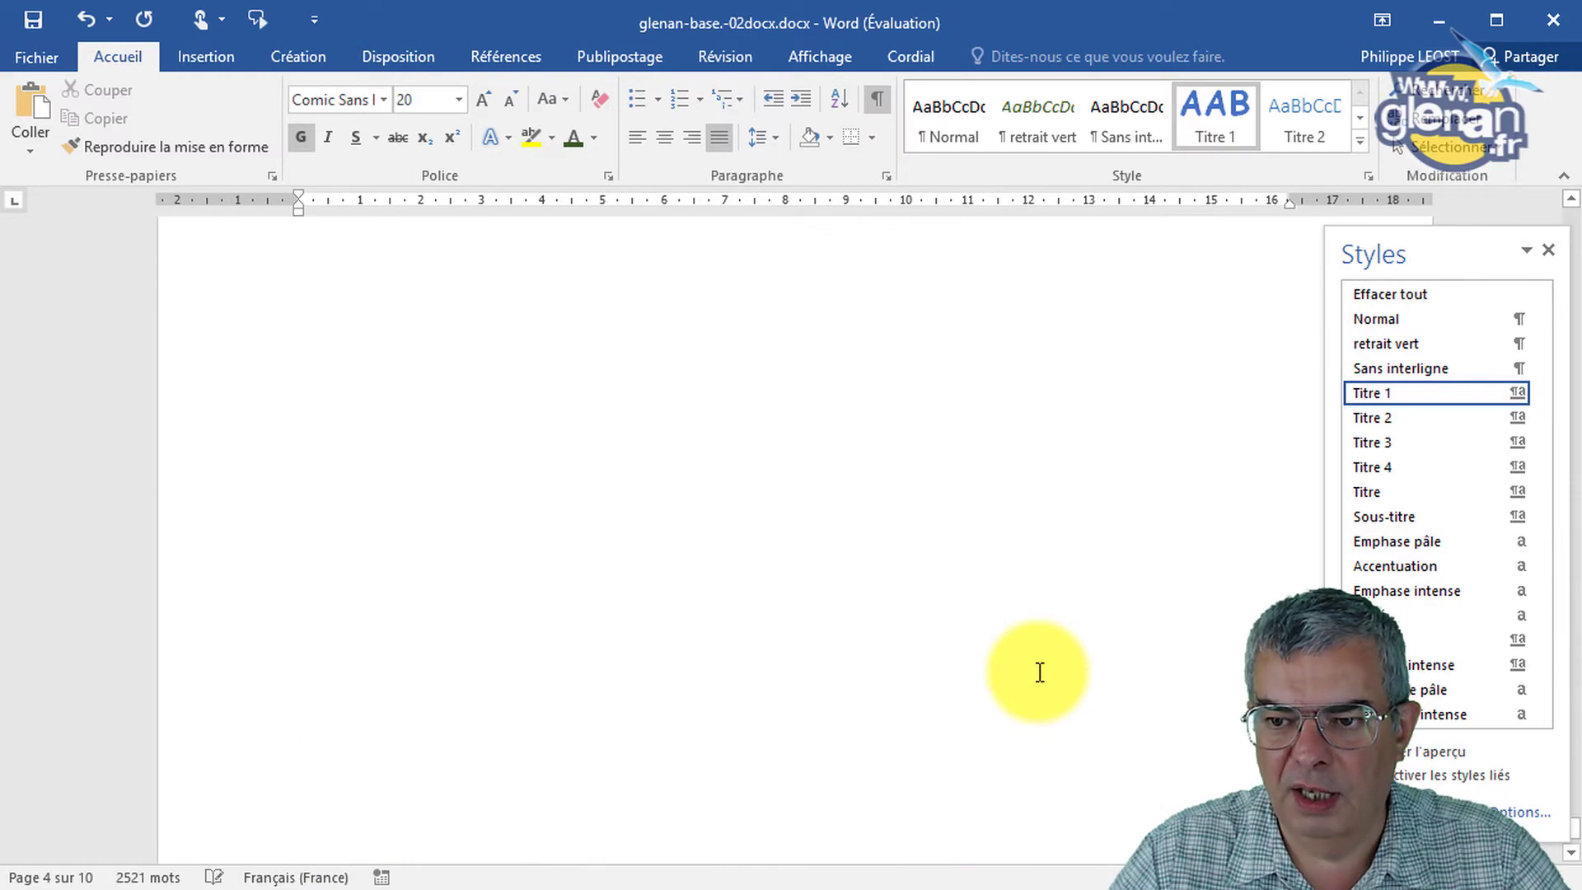
scroll(1040, 672, up, 6)
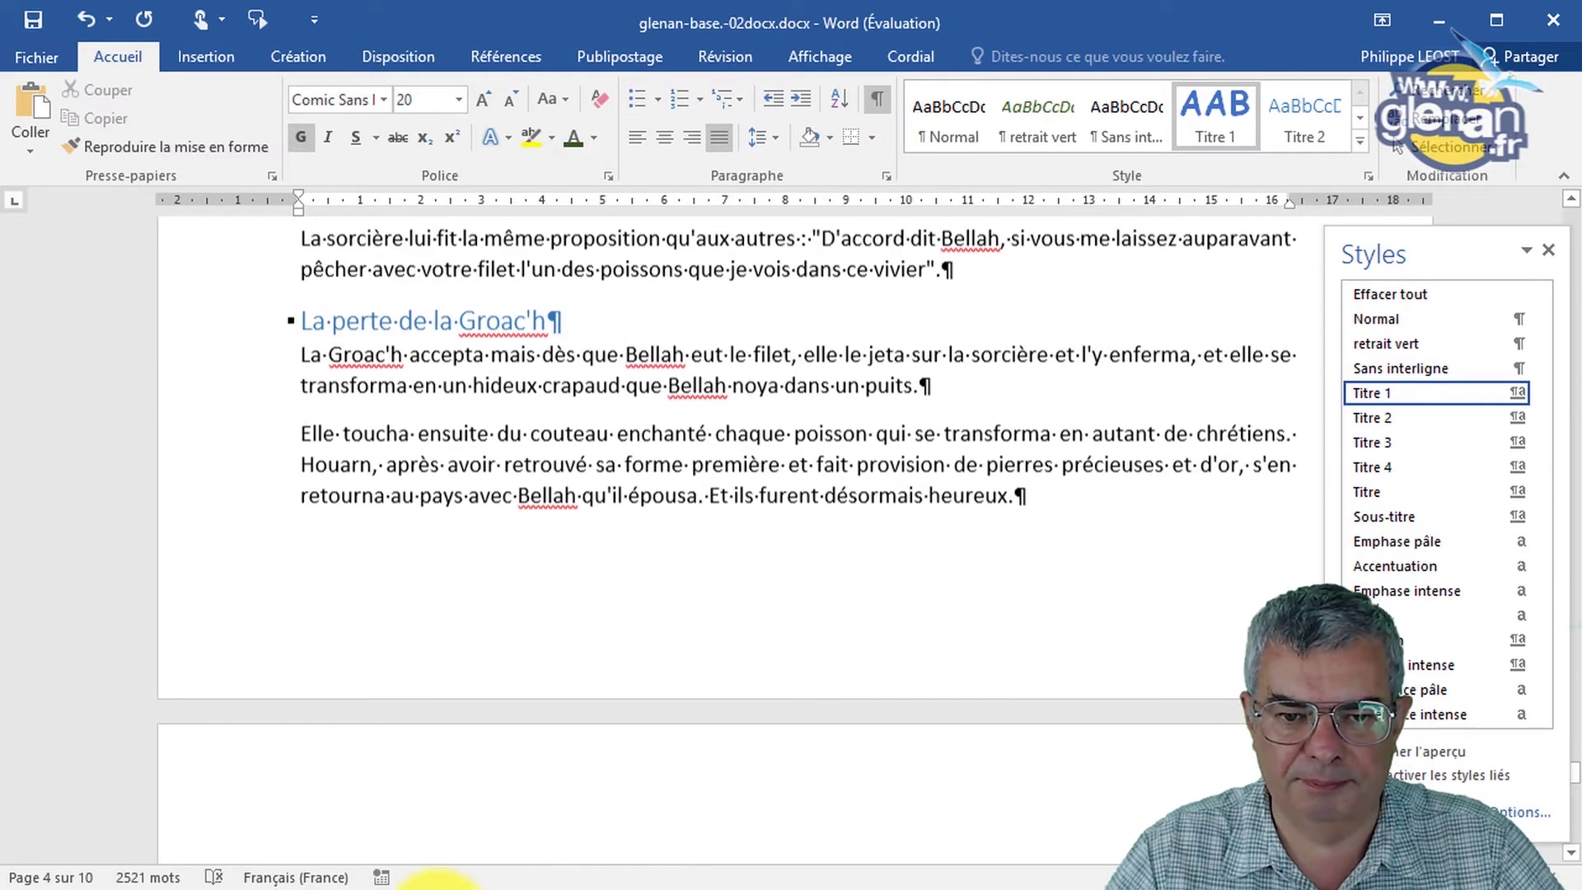
scroll(516, 734, down, 3)
click(430, 689)
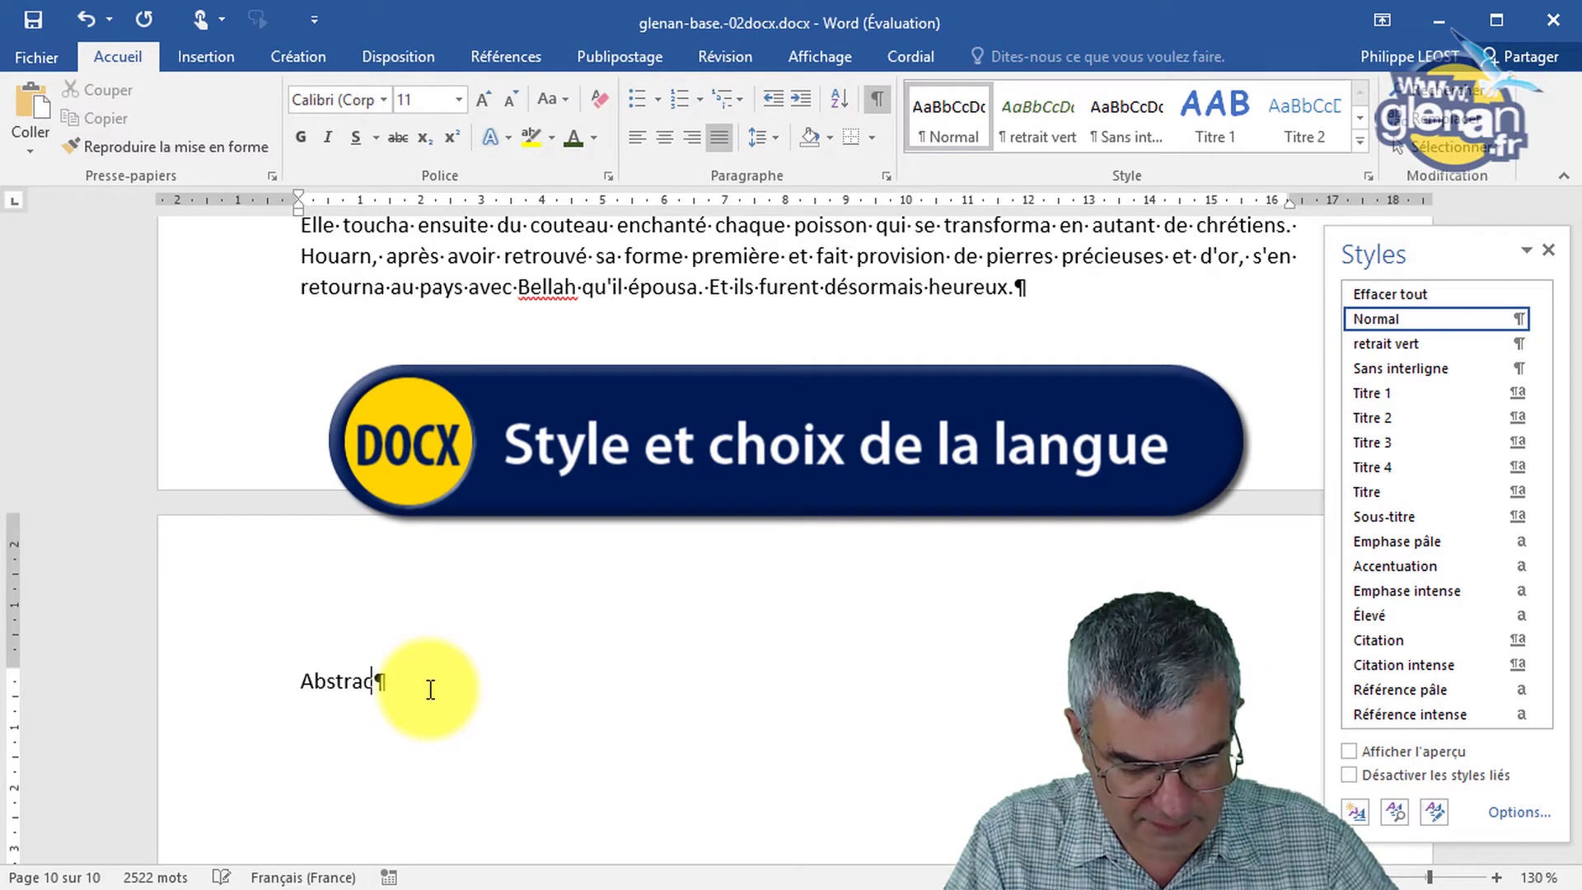
text(Abstract)
key(Return)
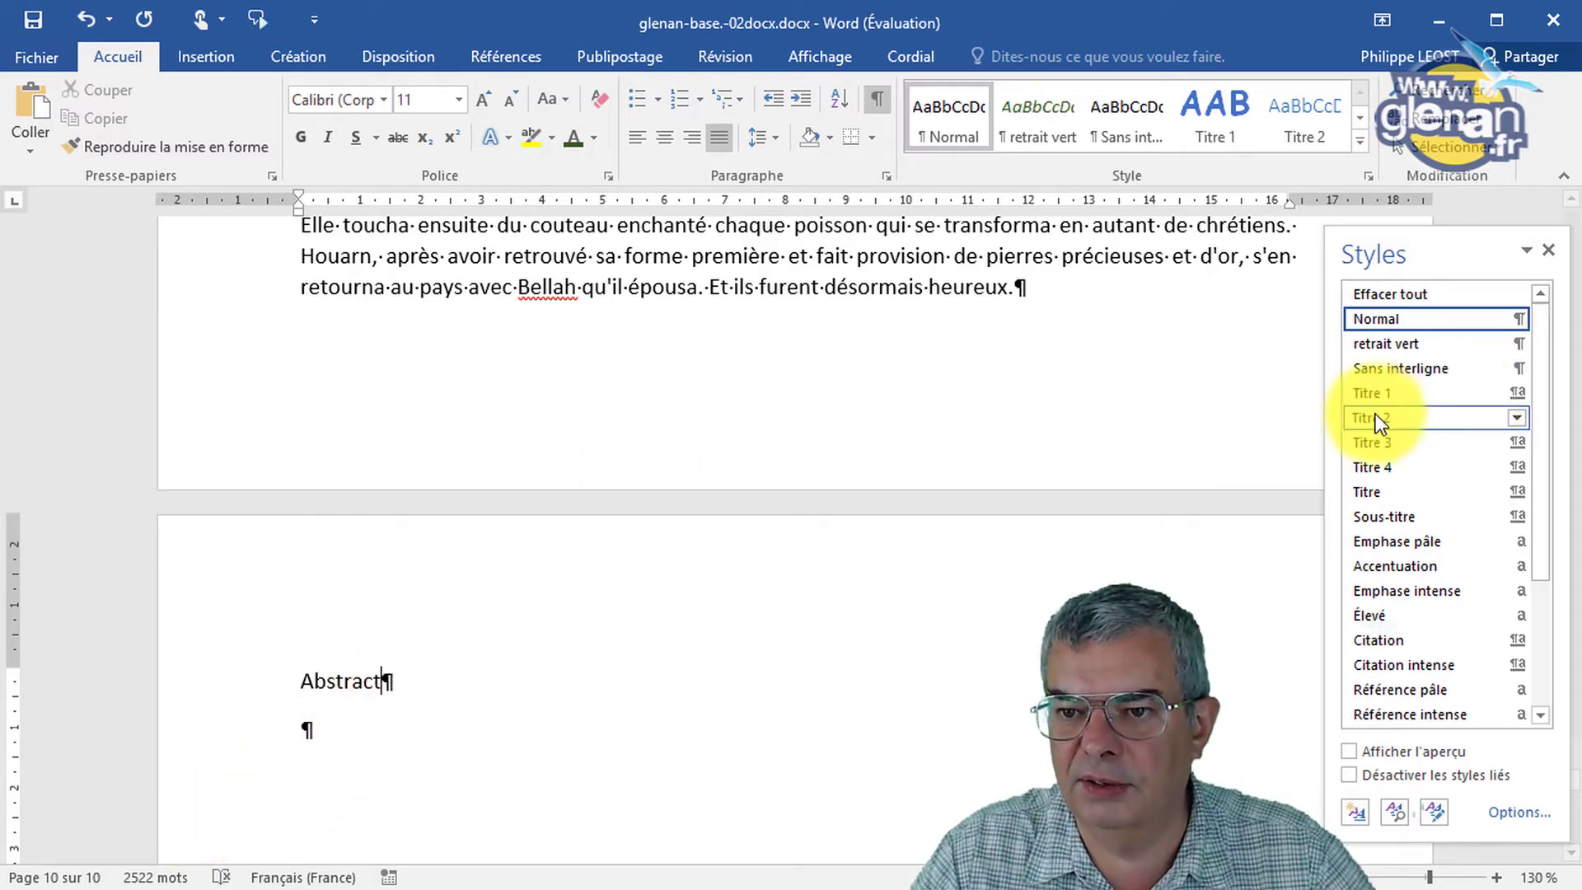
click(1378, 393)
Write a short English "Where is" question about a person below the Abstract heading, and check the spelling suggestions for "Where".
click(334, 750)
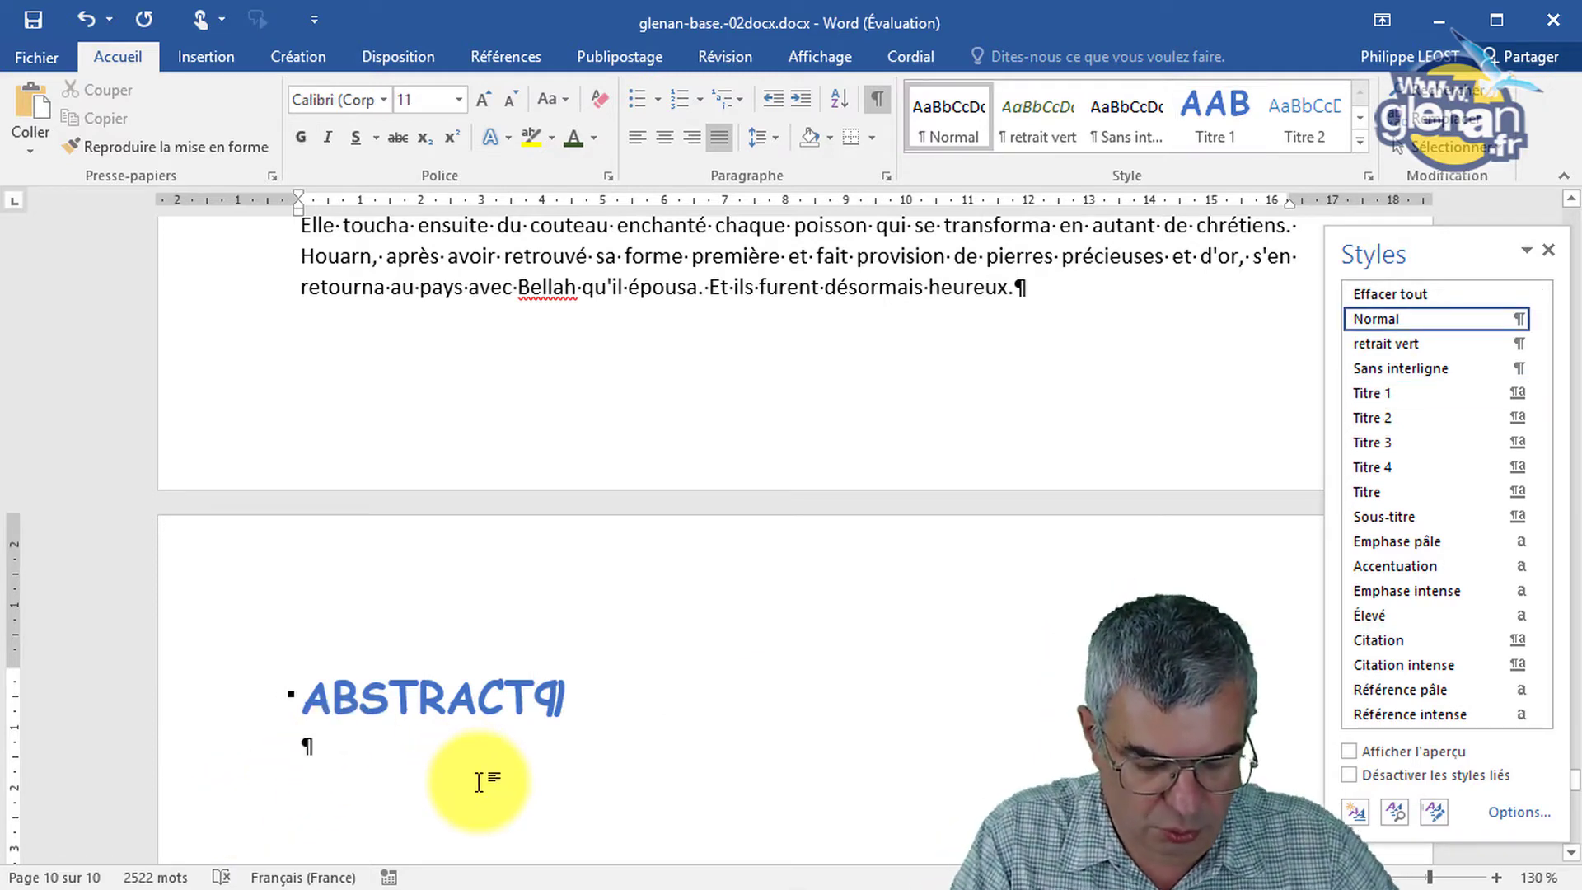
text(wh)
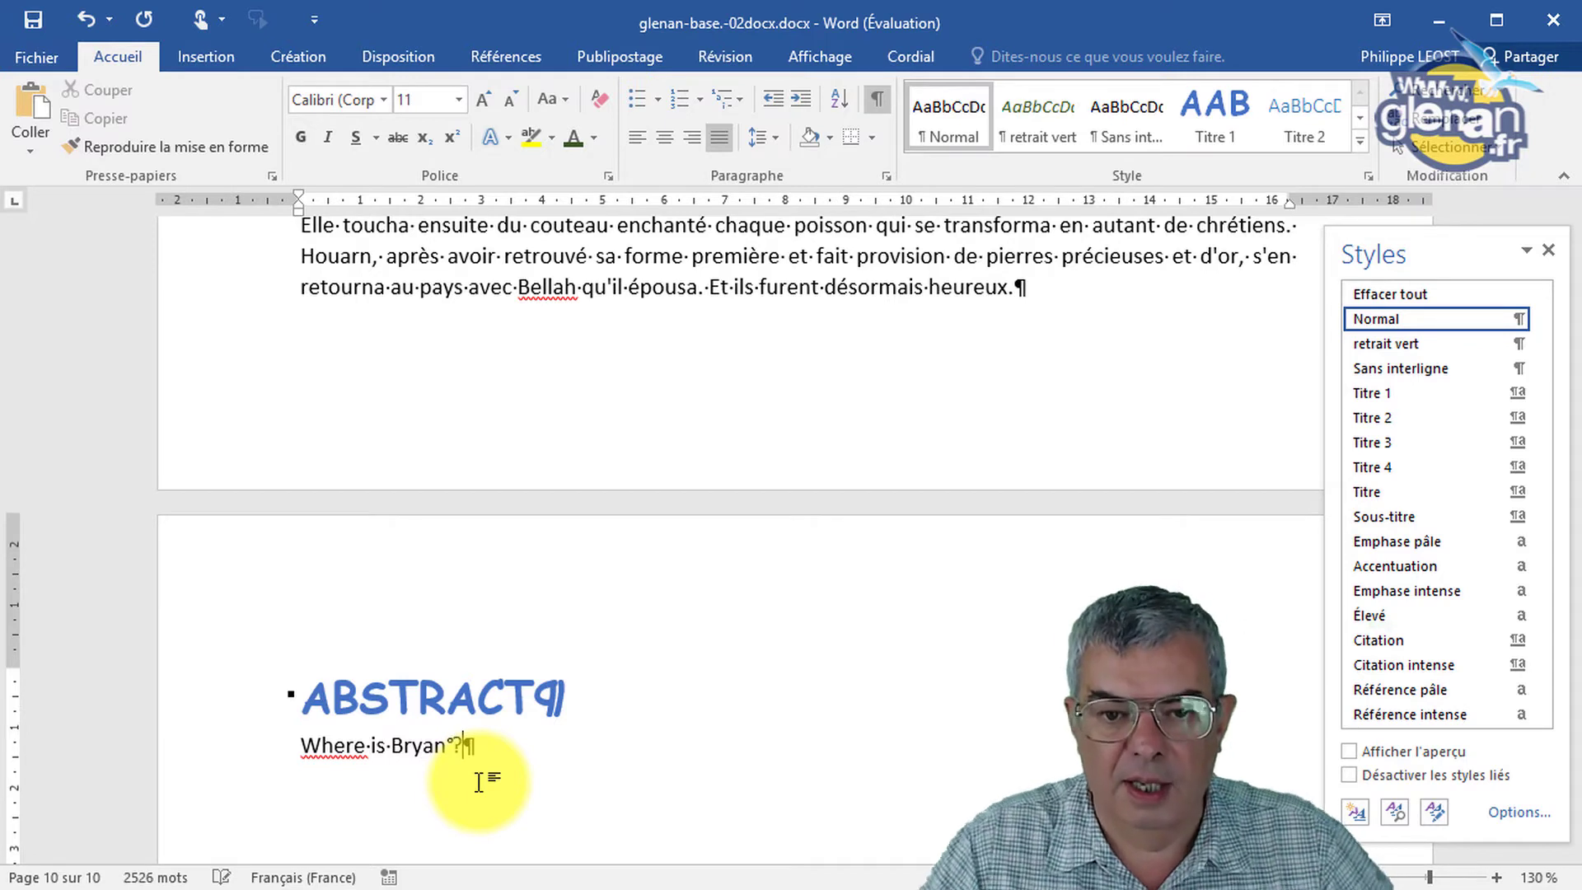
key(Return)
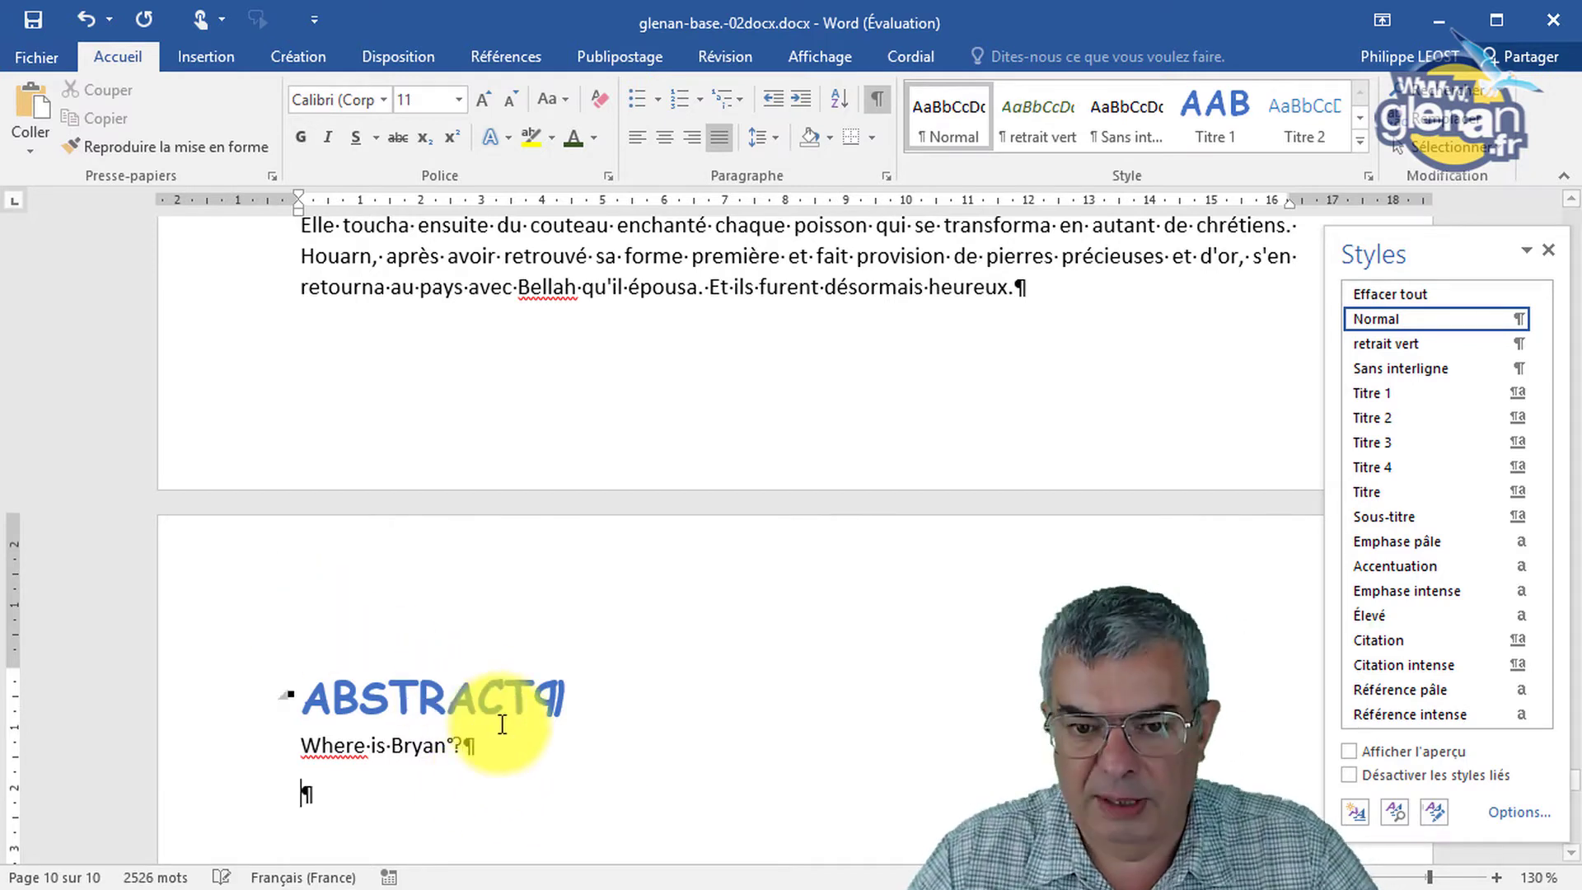
right_click(351, 745)
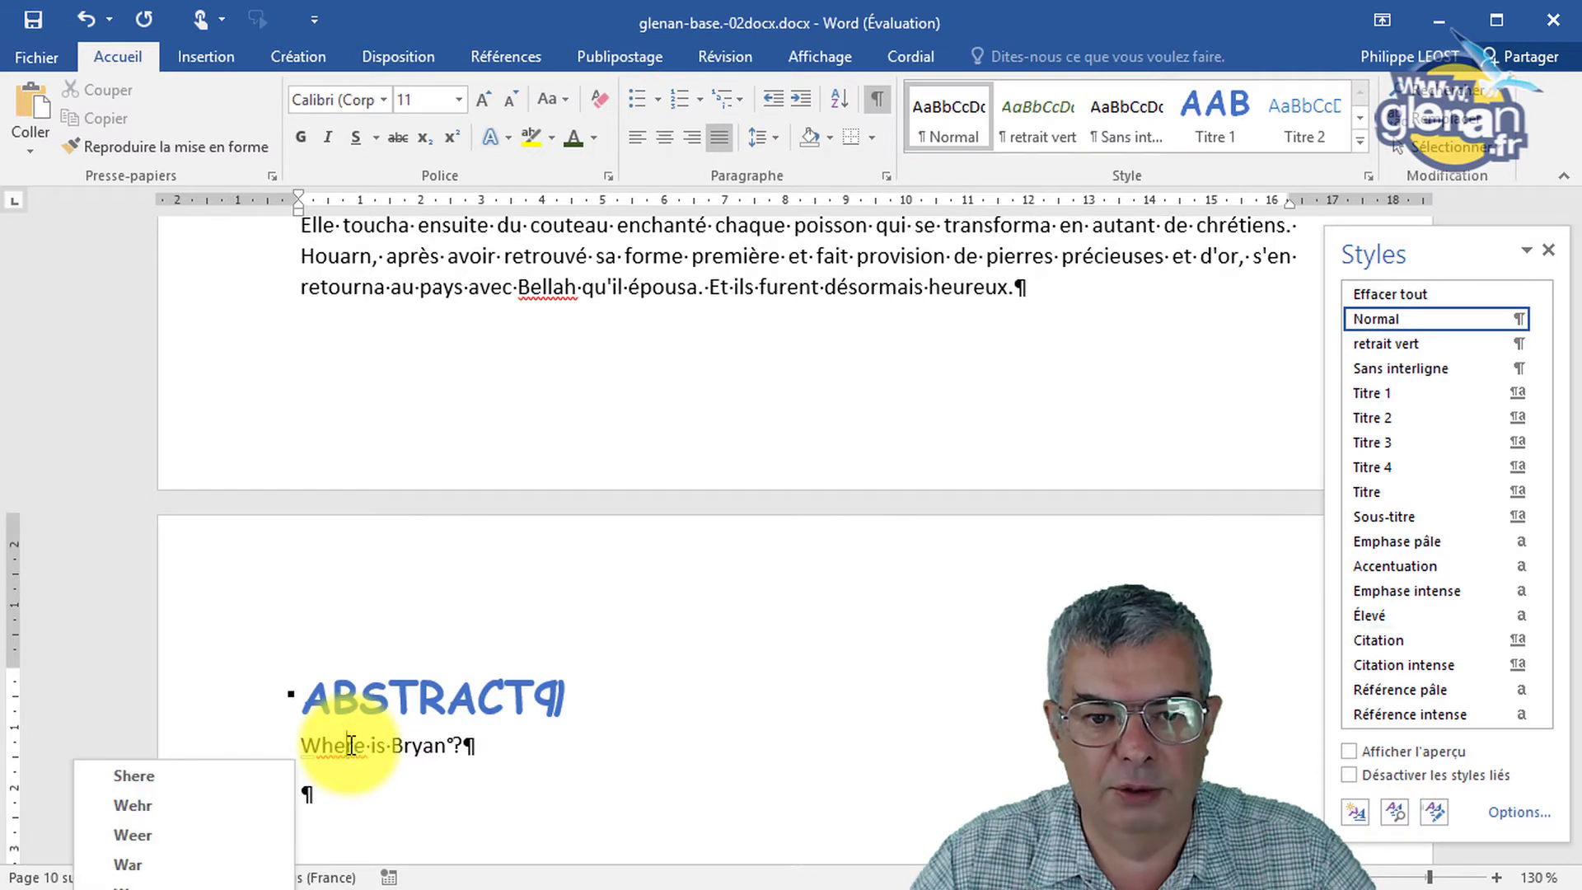
click(429, 803)
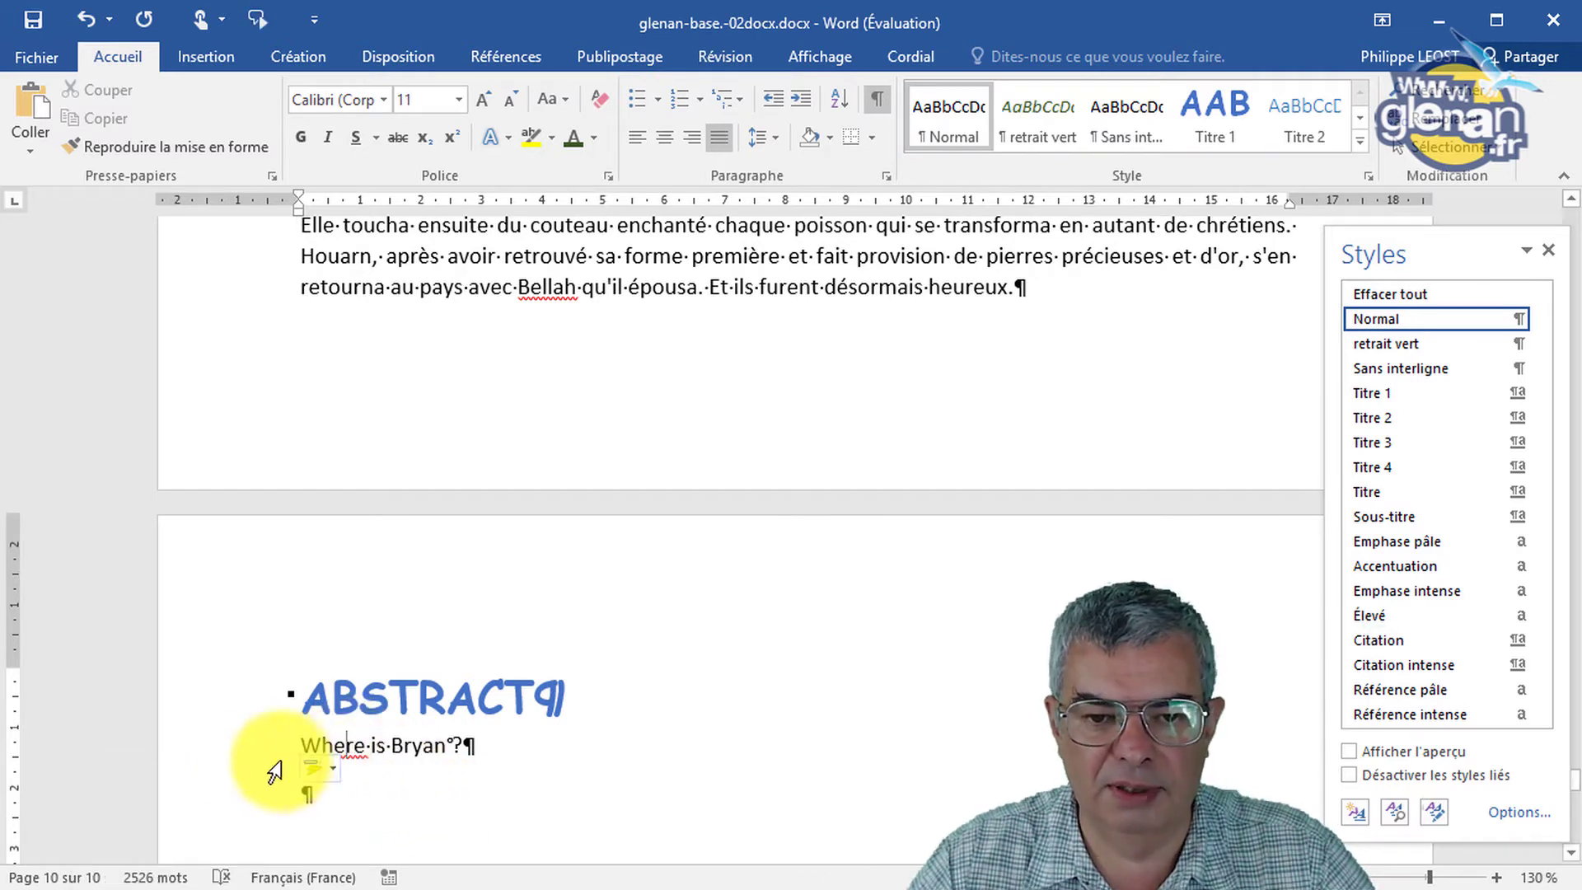
Start a new paragraph style from the English sentence below the Abstract heading and name it GB.
click(240, 768)
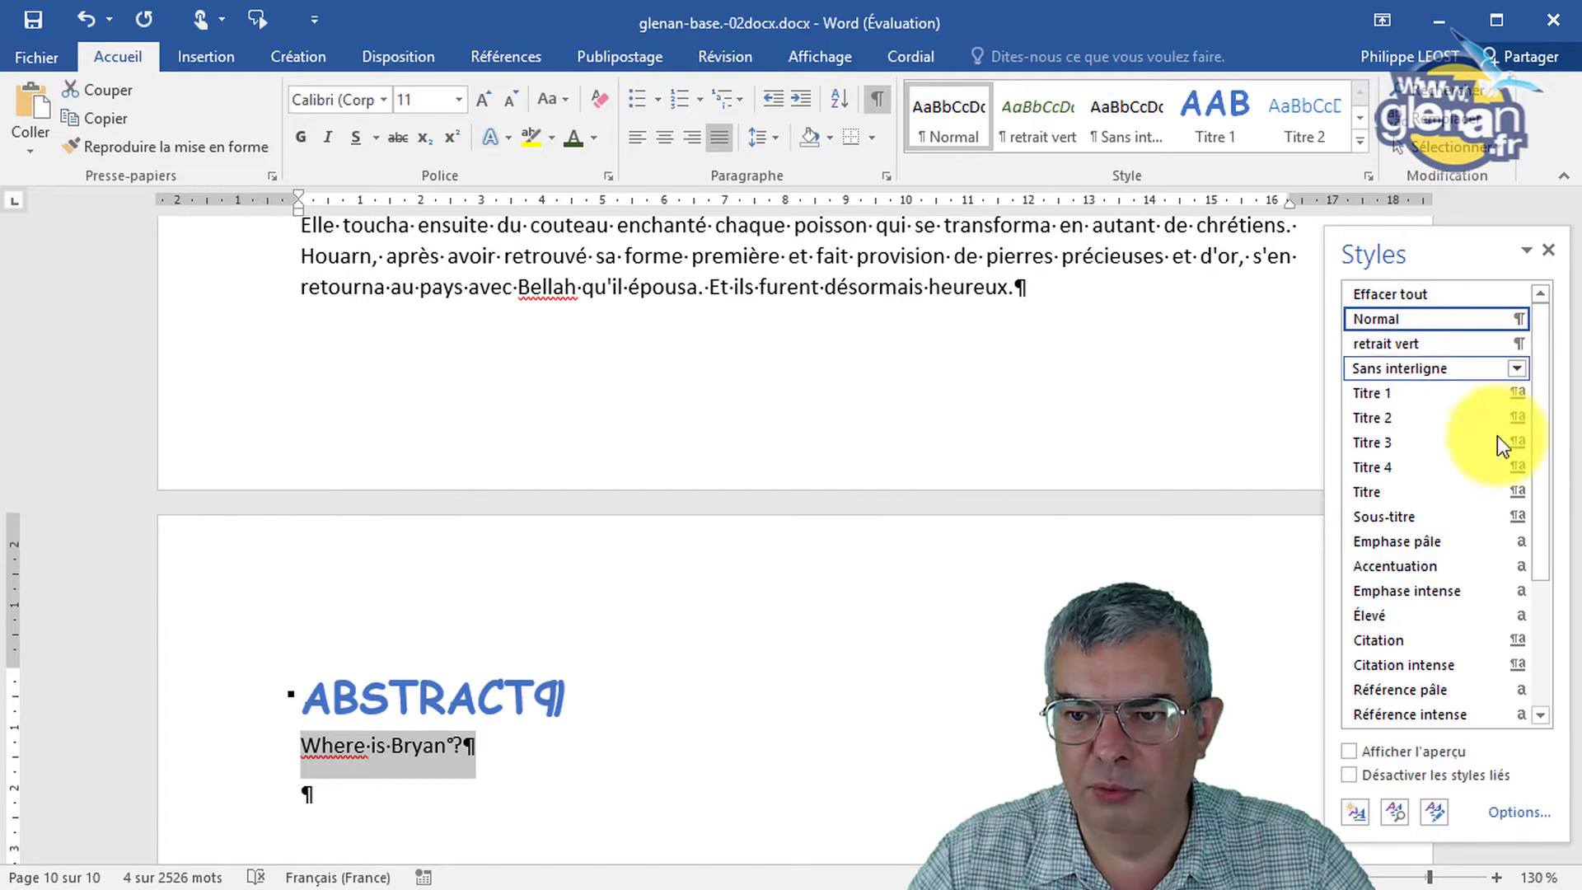
click(1354, 814)
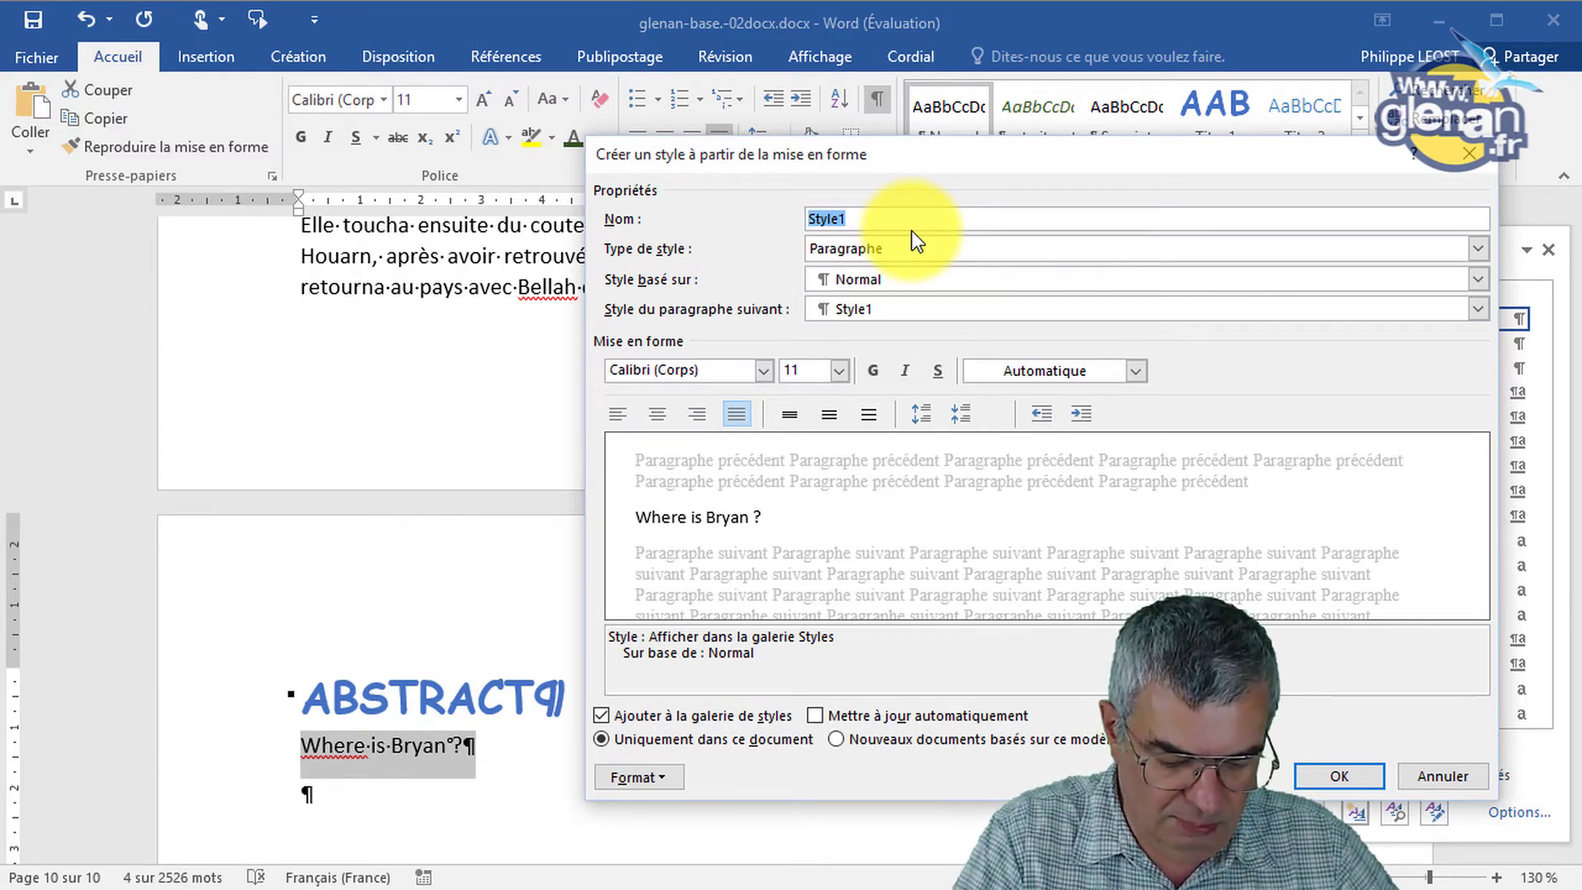
text(GB)
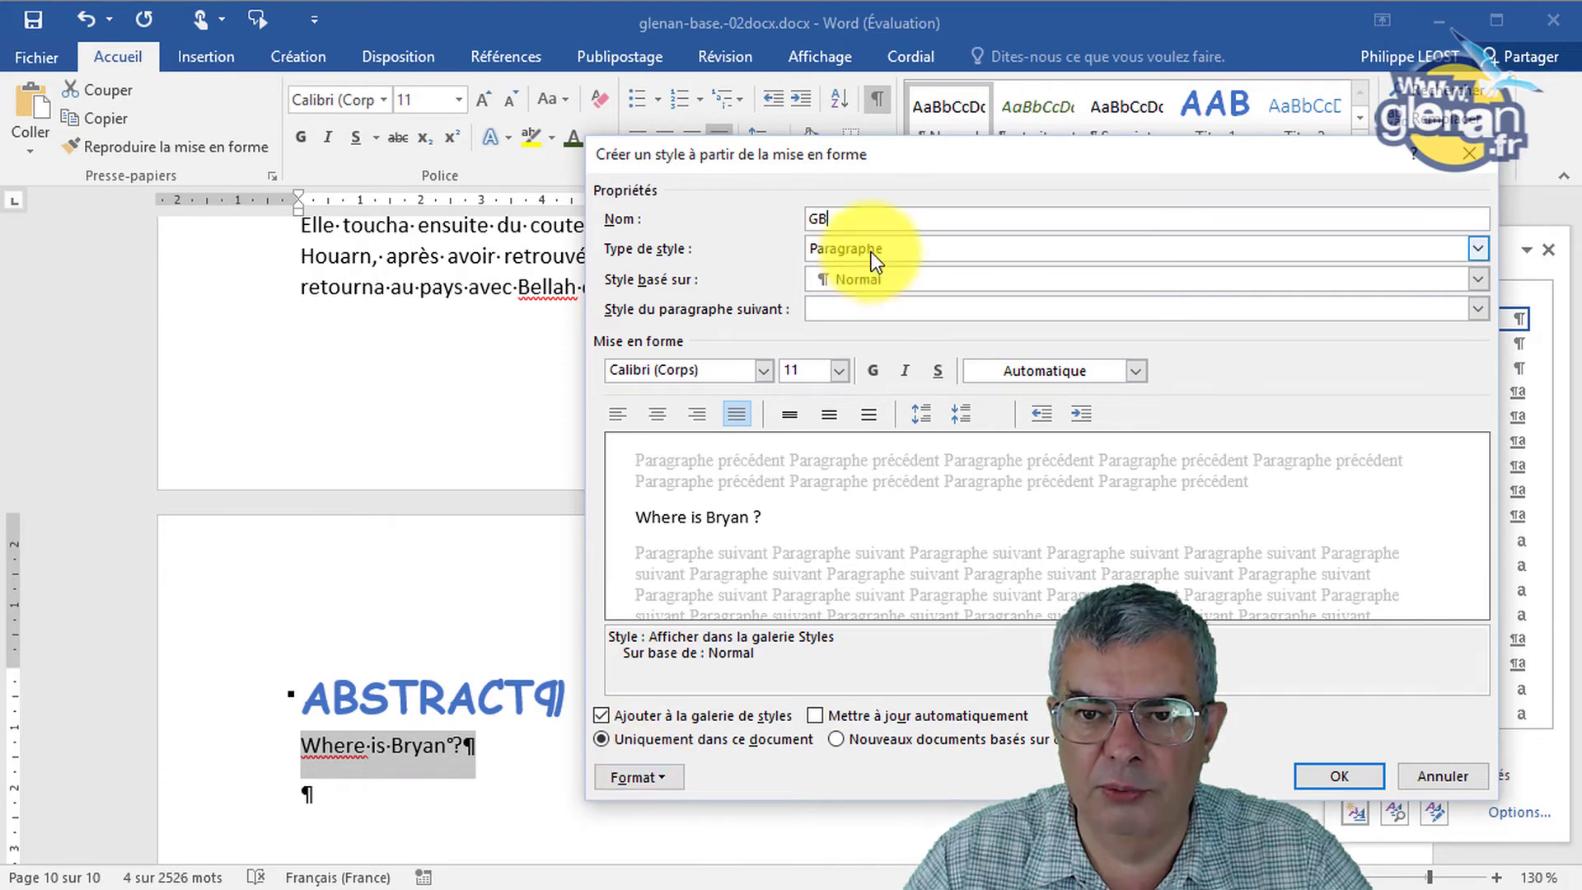
Open the language settings for the GB style and select Anglais (États-Unis).
drag(943, 162, 957, 58)
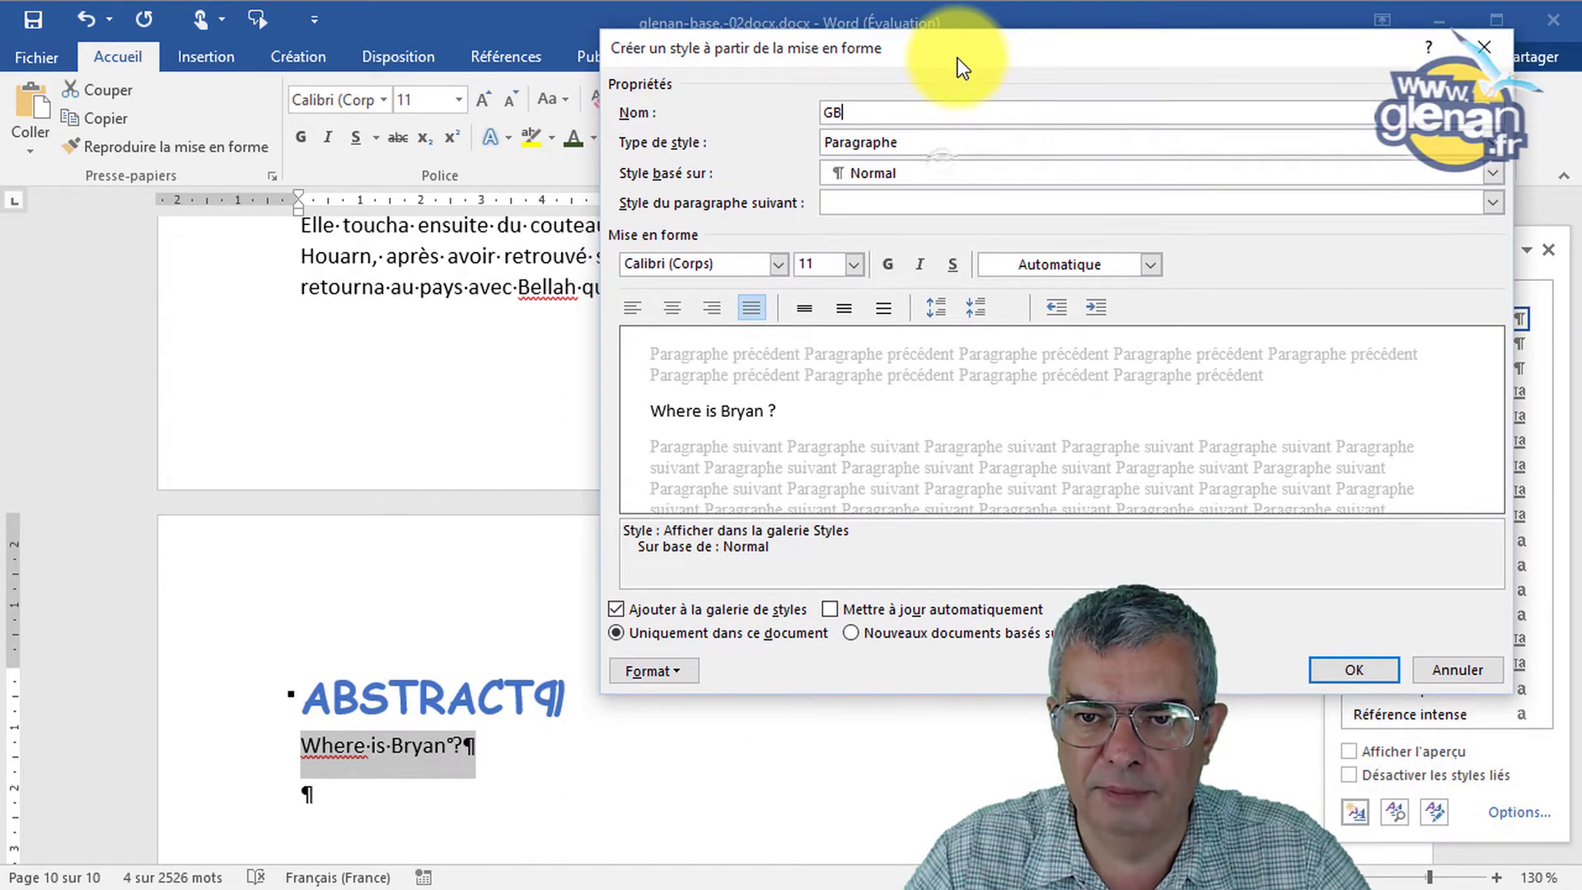
click(696, 666)
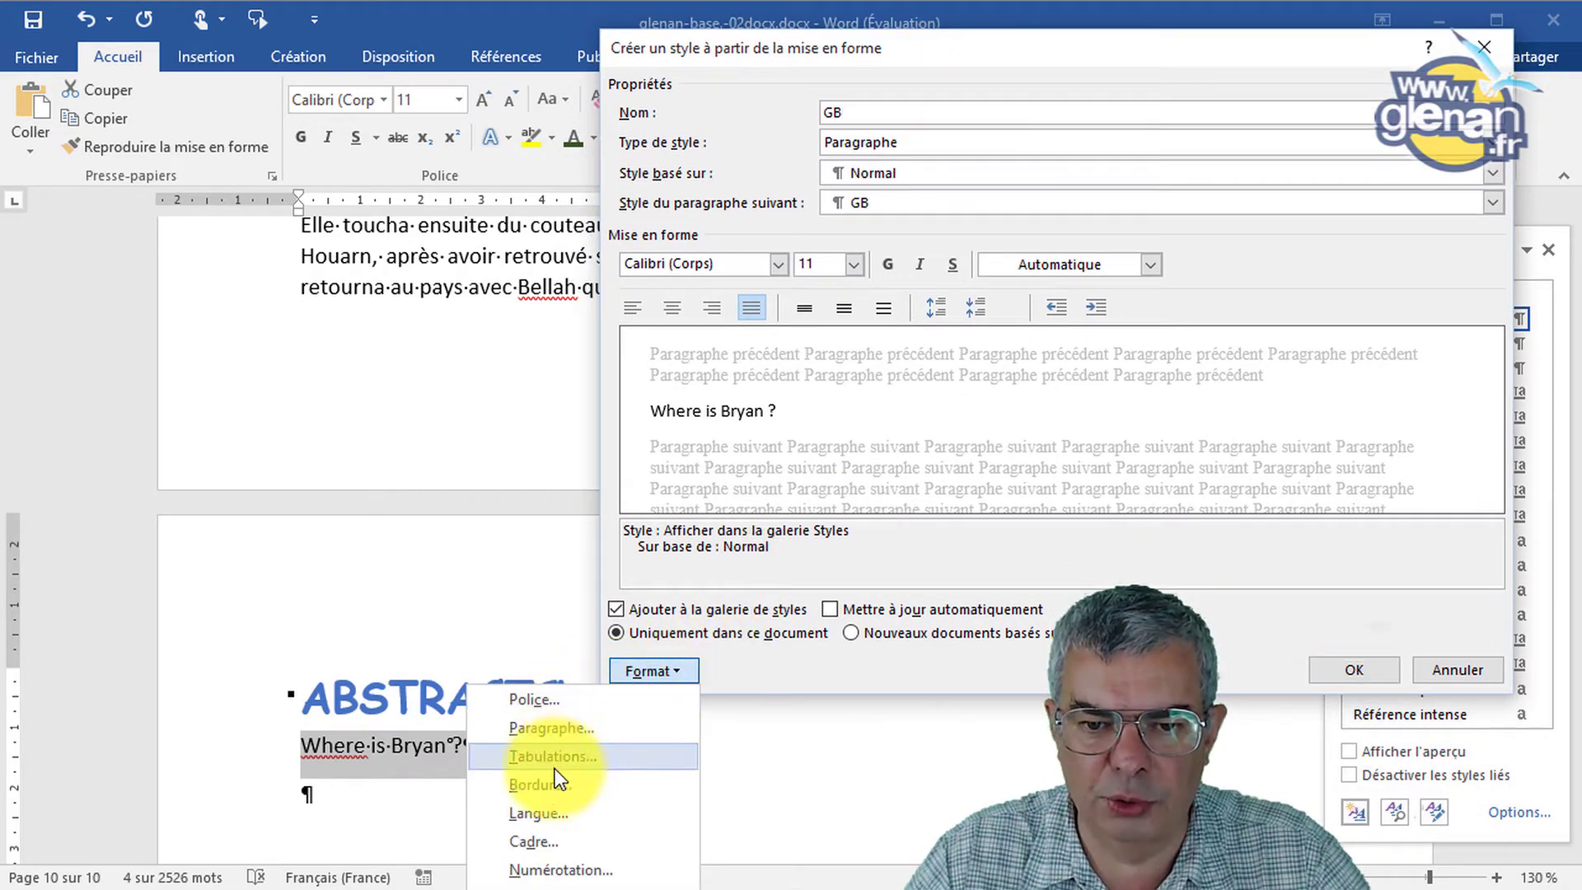
click(549, 816)
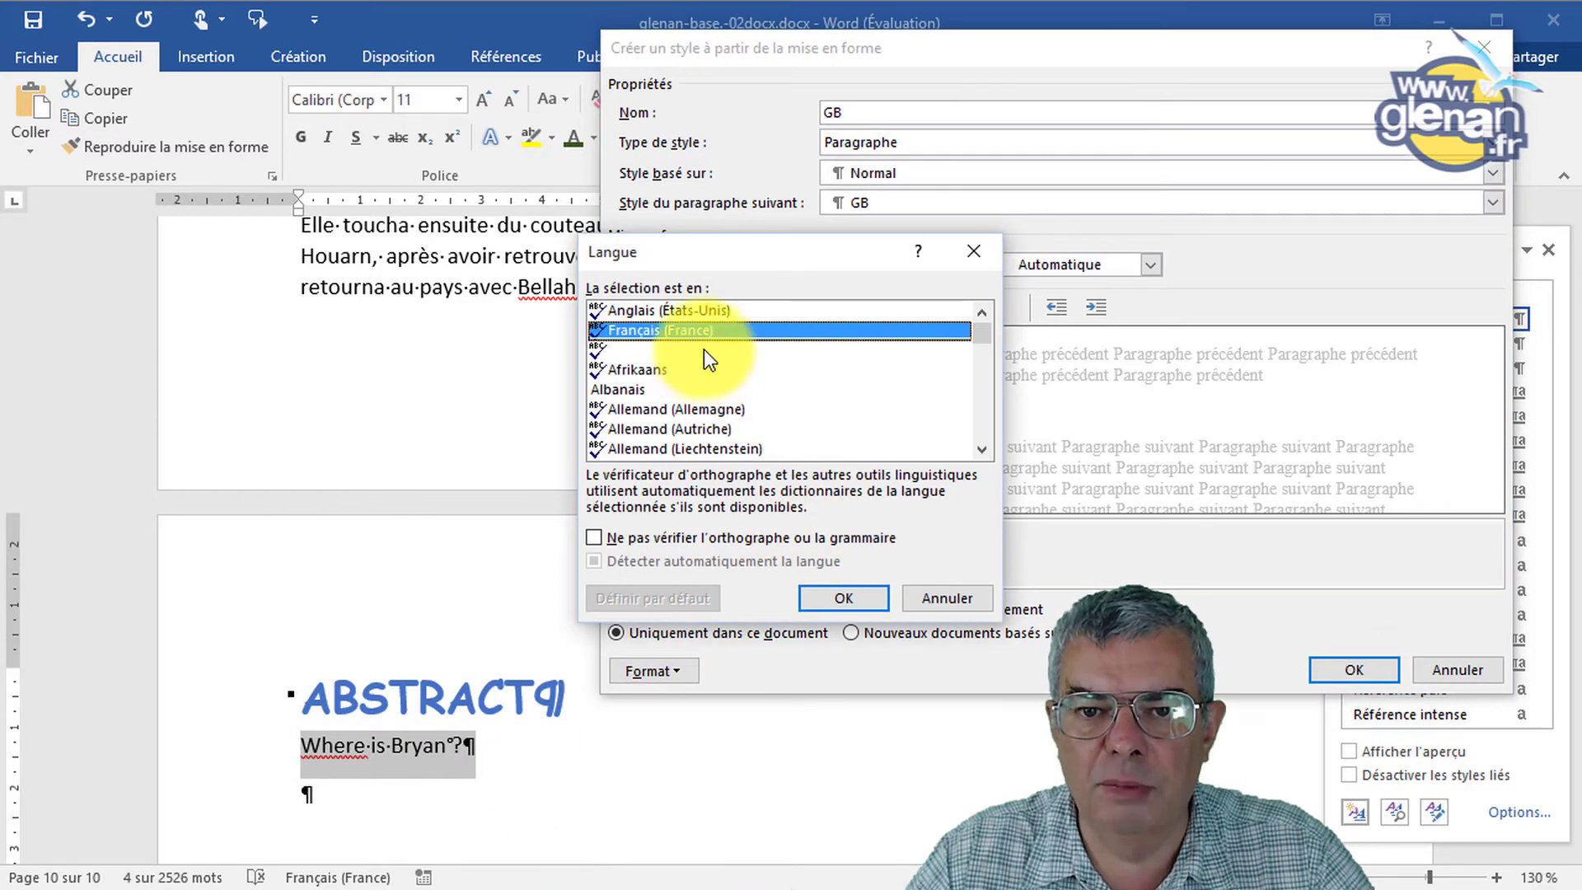
click(693, 311)
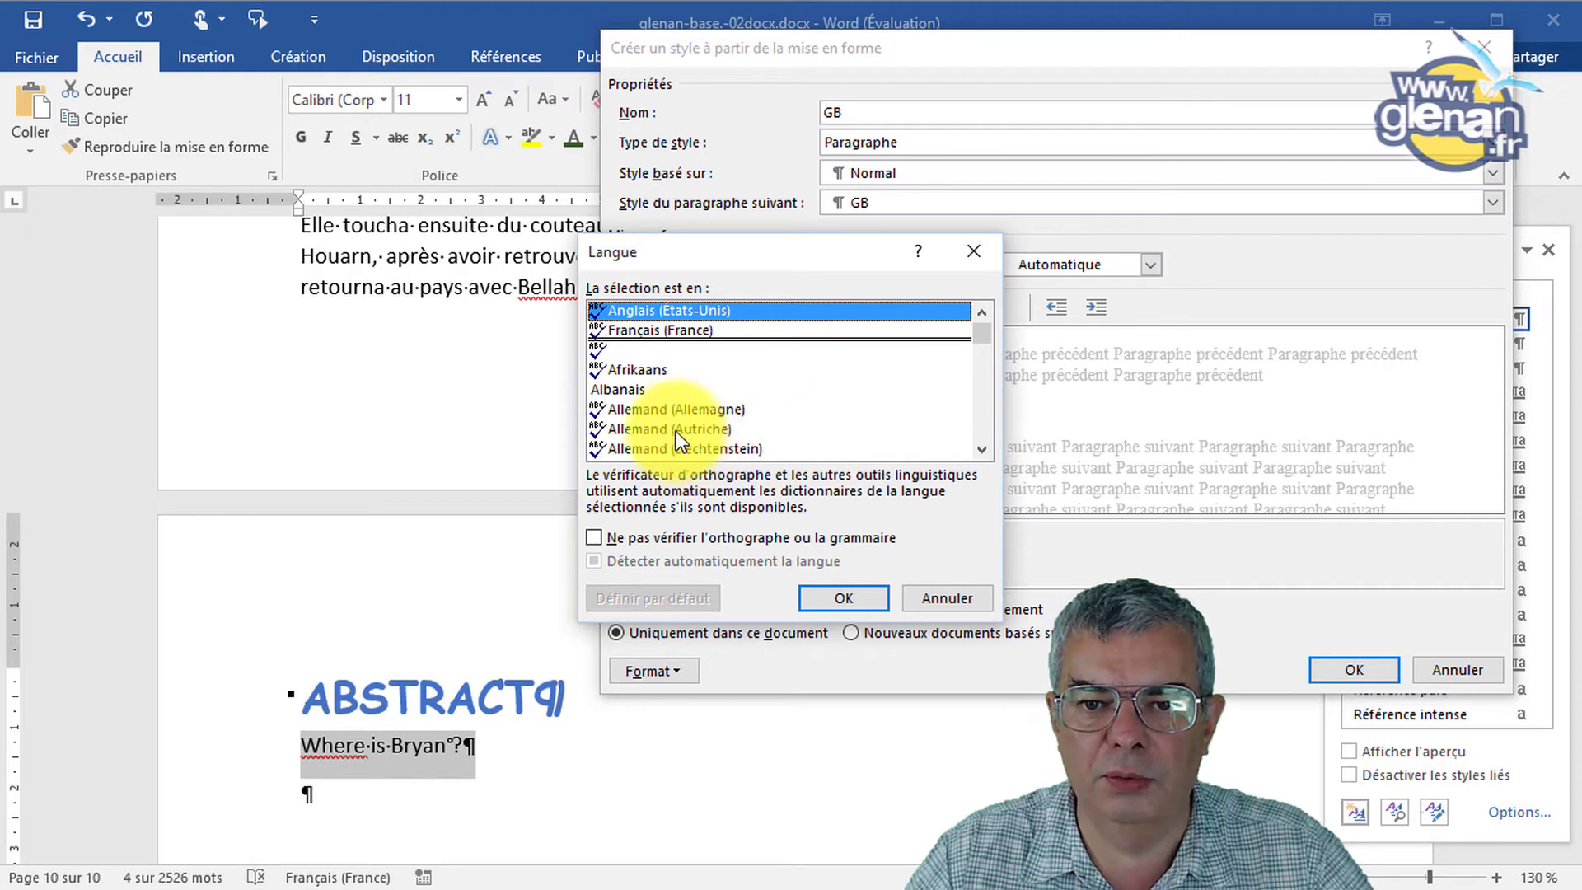
Look through the proofing language list for the GB style and select Breton.
click(986, 431)
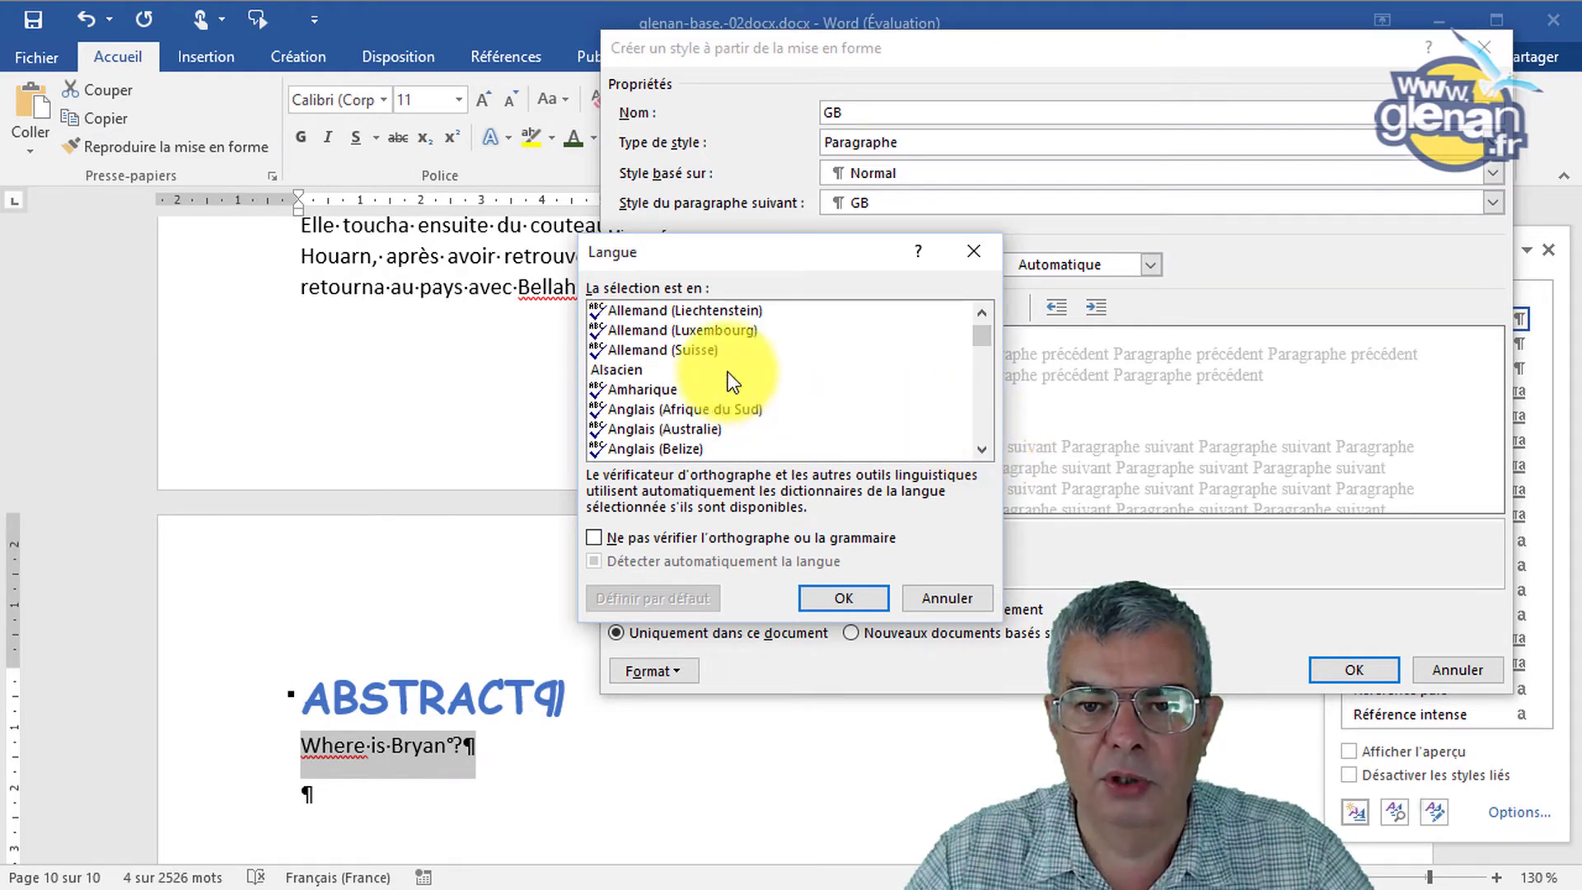
click(982, 419)
click(982, 418)
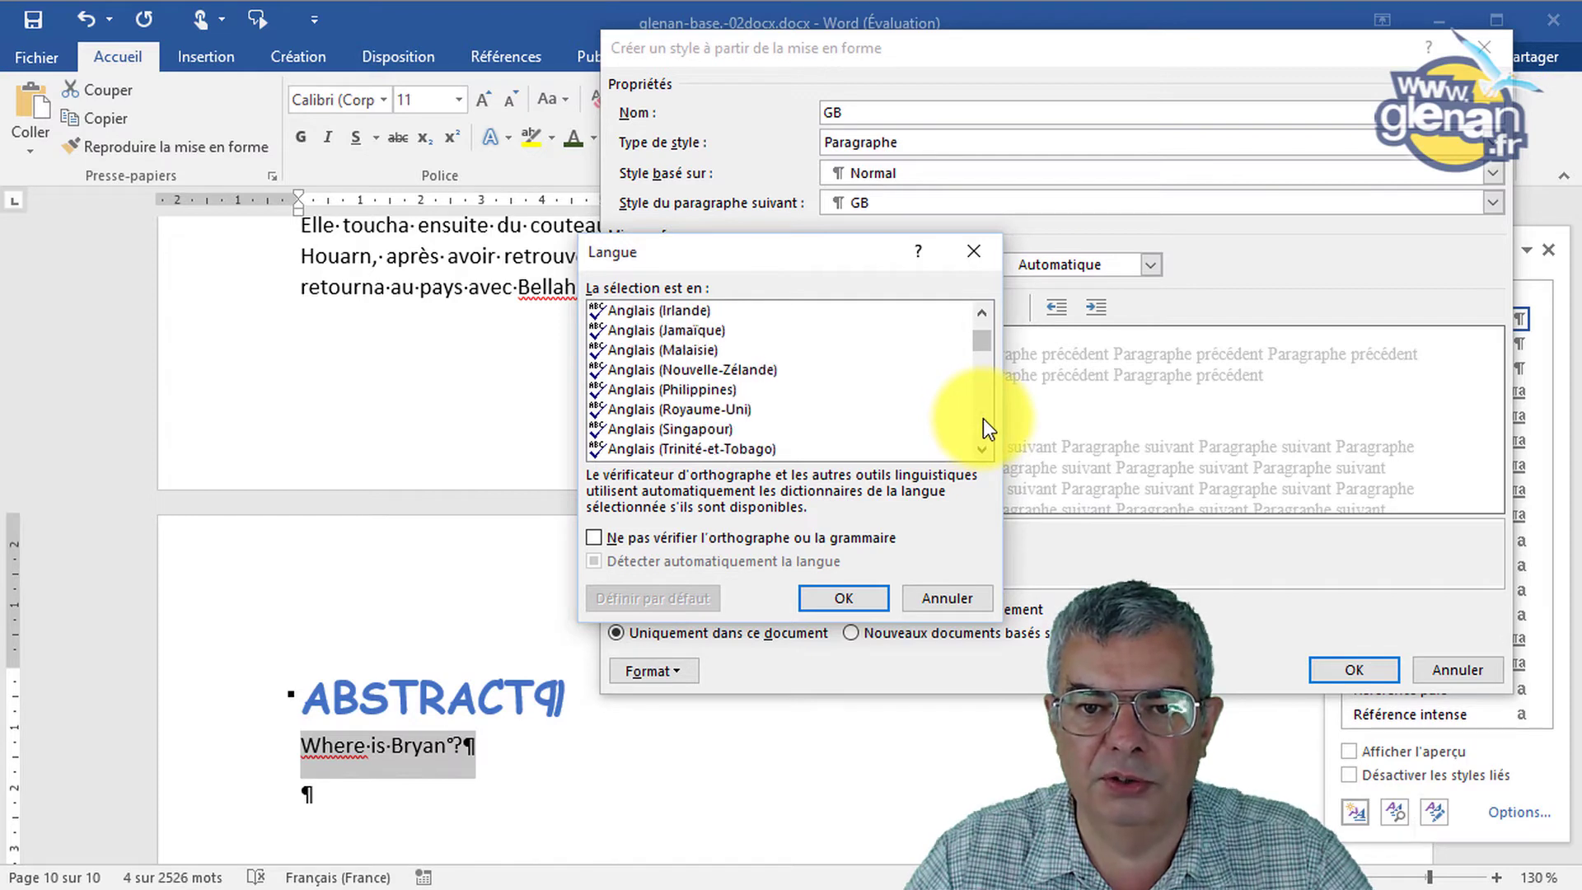
click(982, 418)
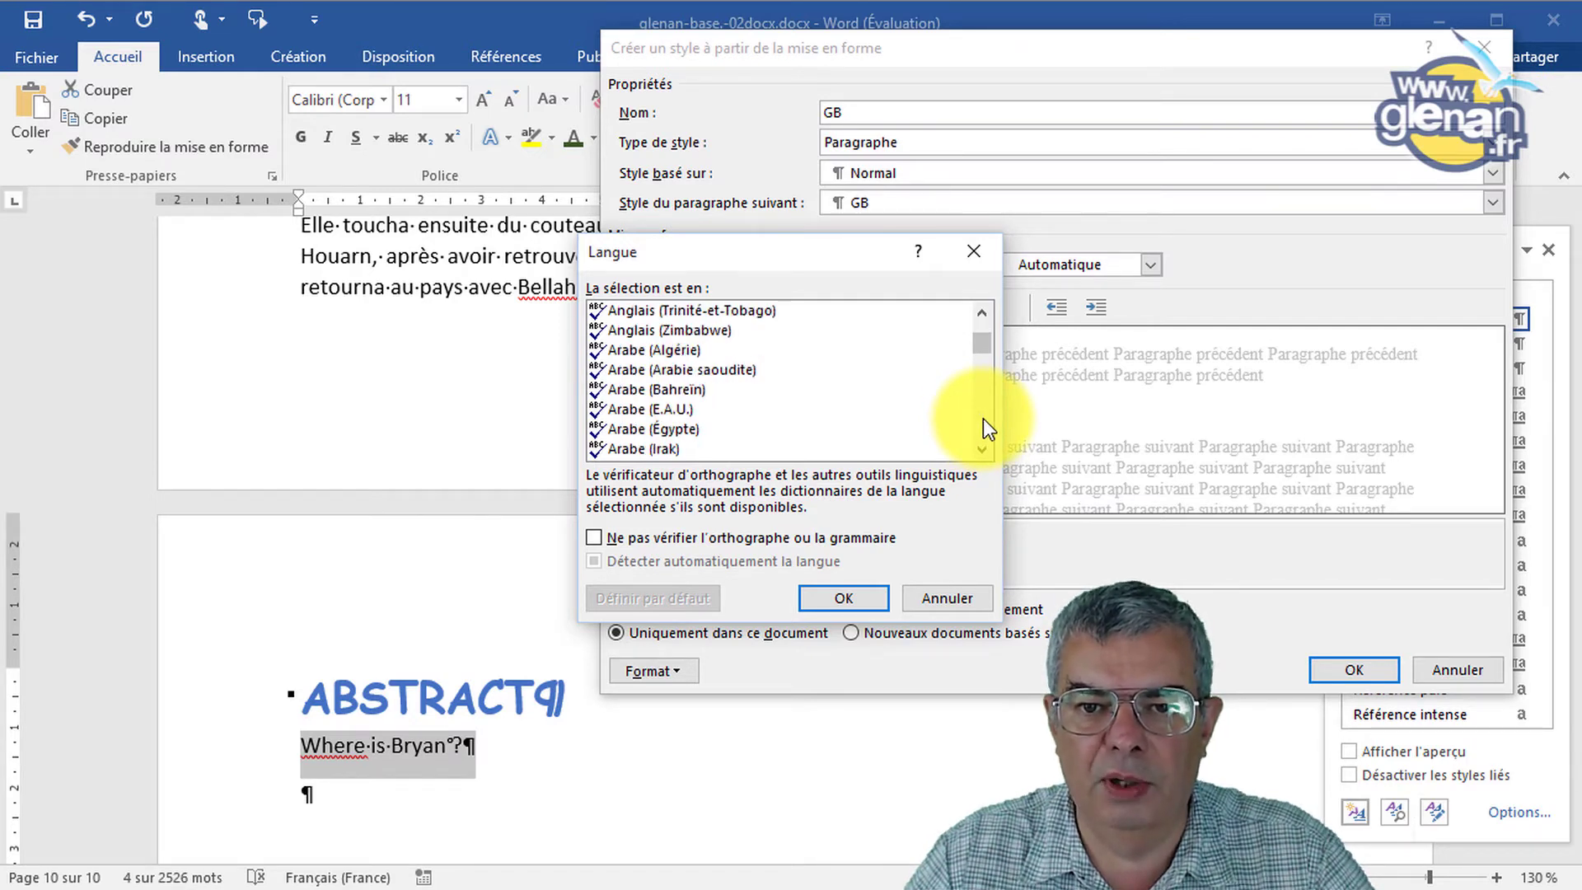
click(982, 419)
click(983, 419)
click(982, 419)
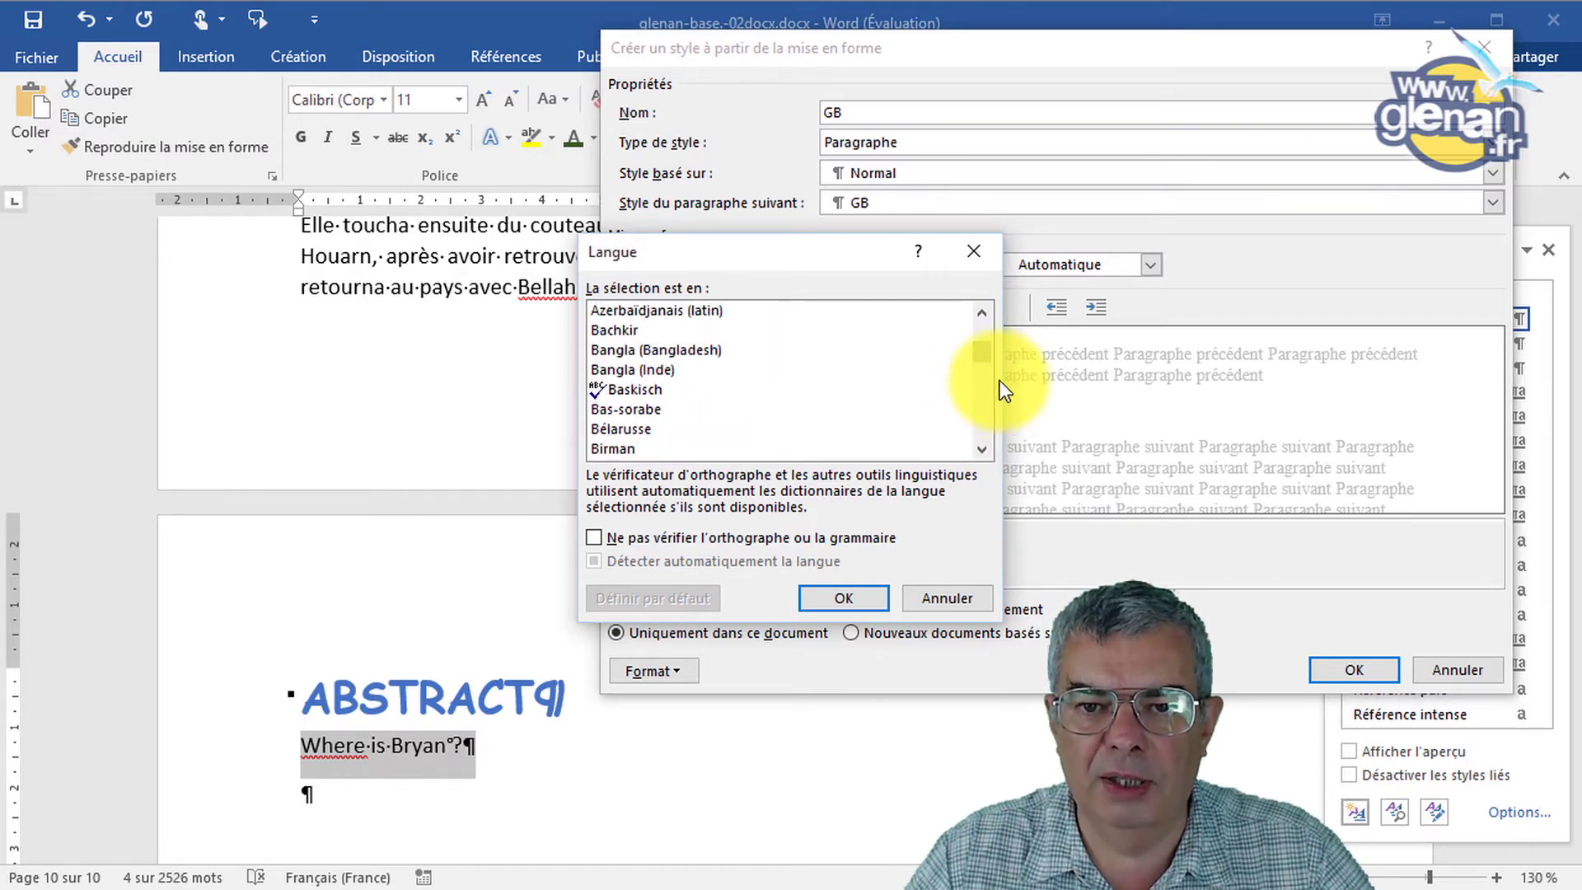
click(982, 312)
click(982, 312)
click(981, 312)
click(982, 312)
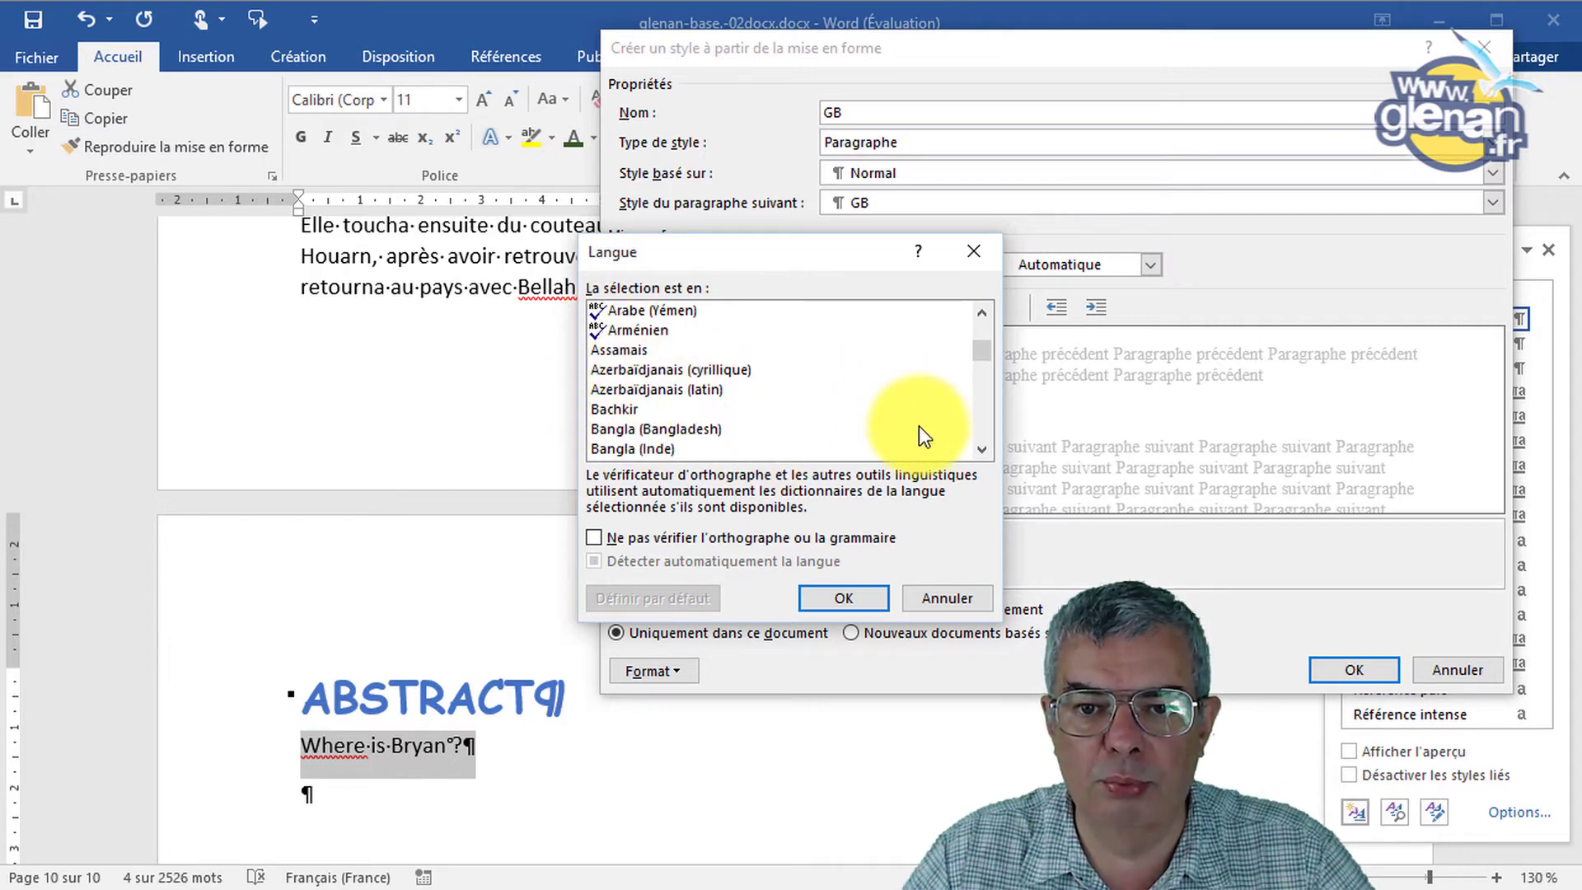
click(977, 425)
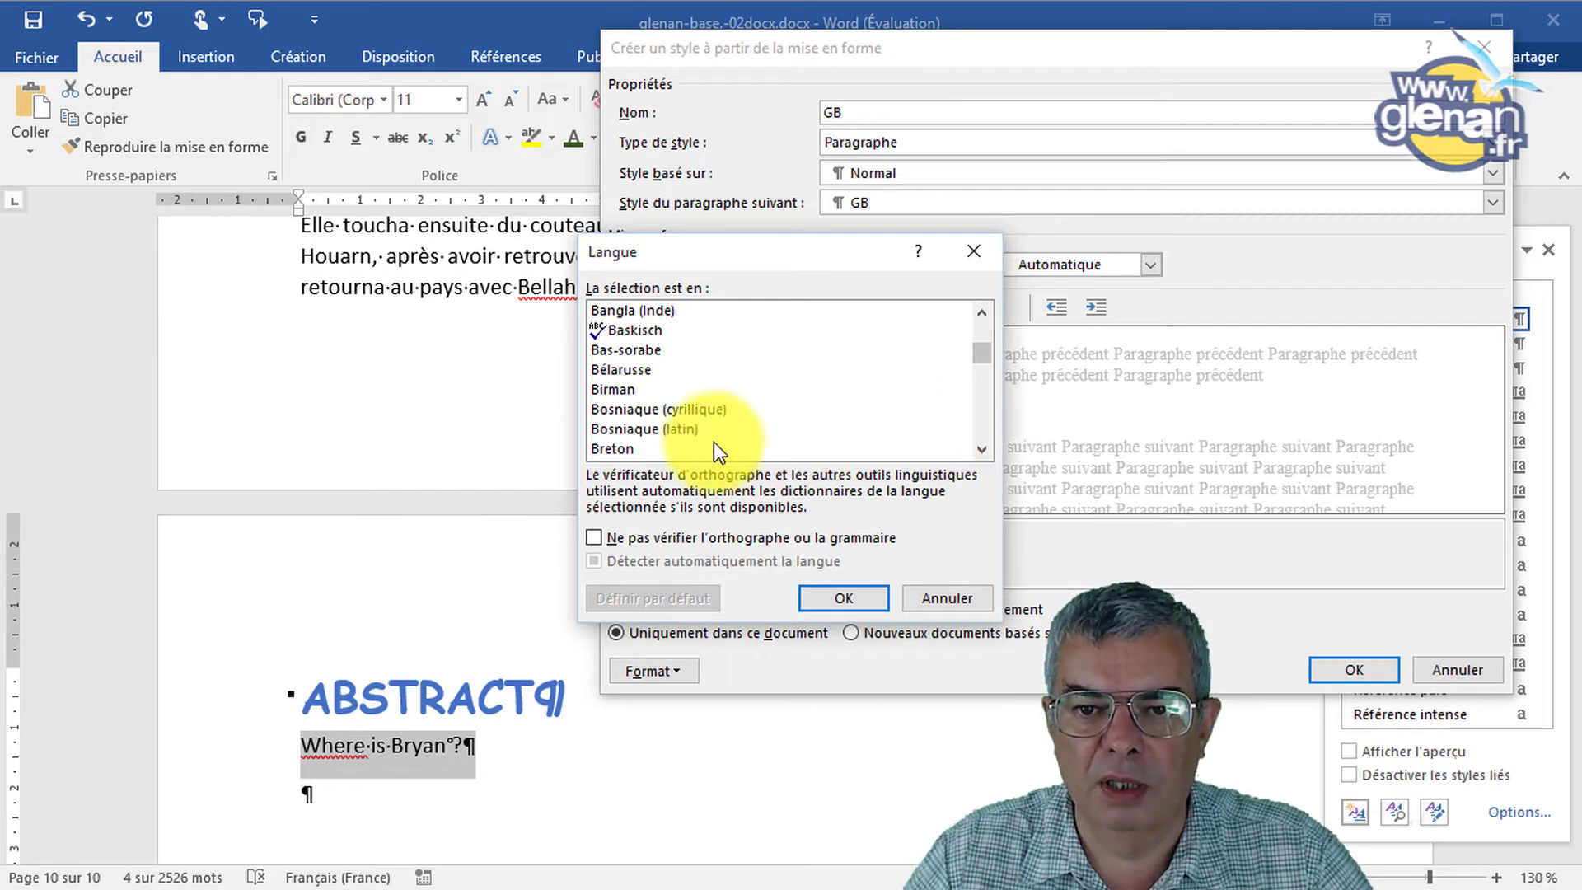
click(634, 453)
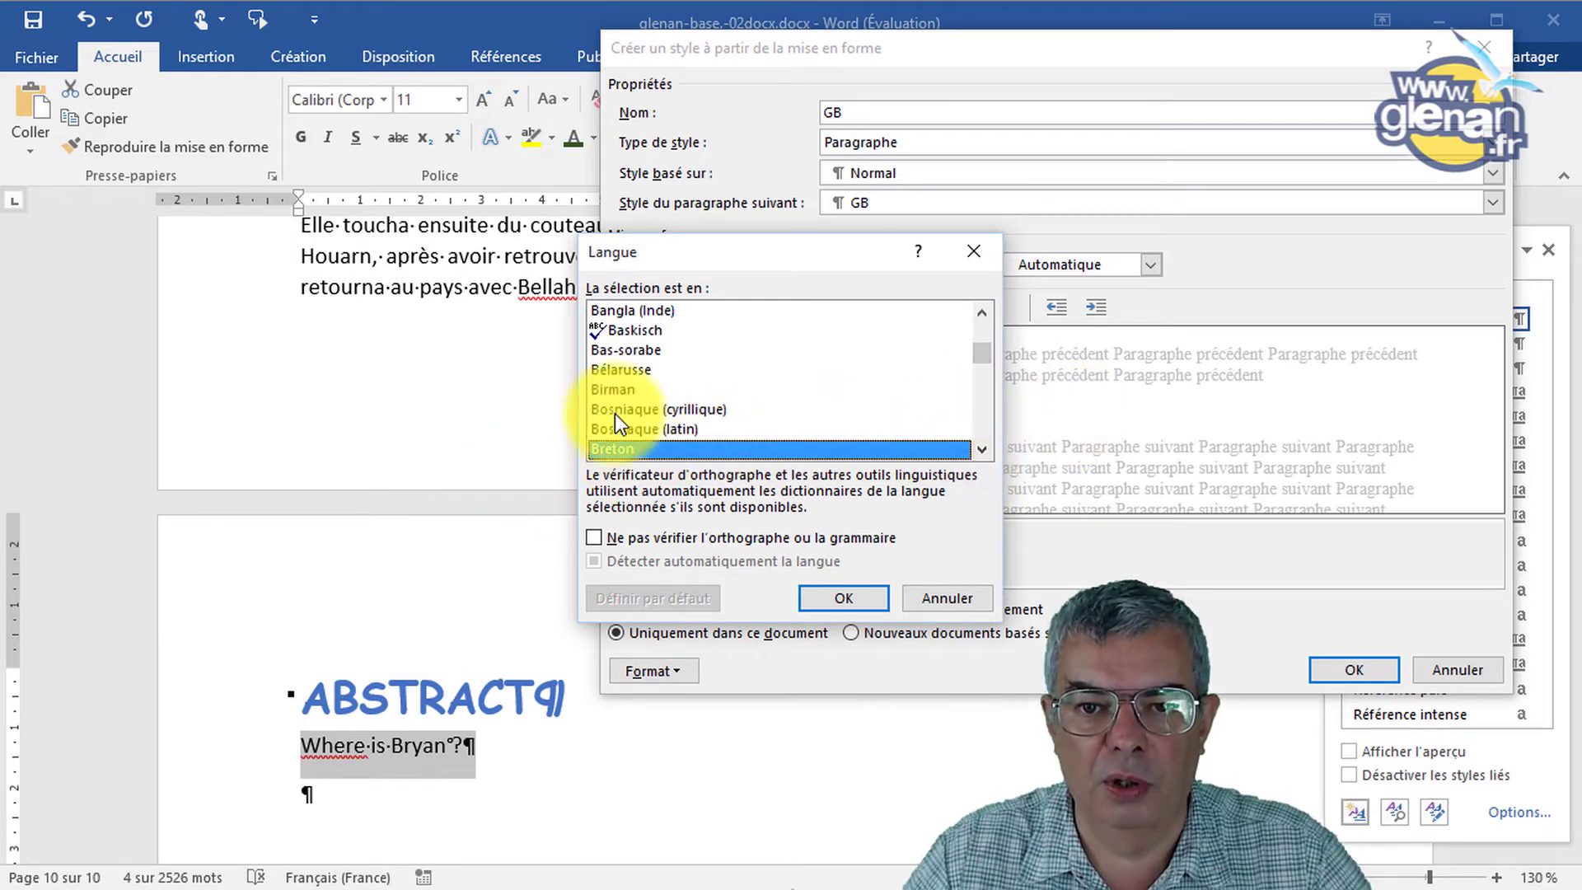
Examine which of the remaining languages have proofing tools, and accept Breton as the GB style's language.
click(983, 427)
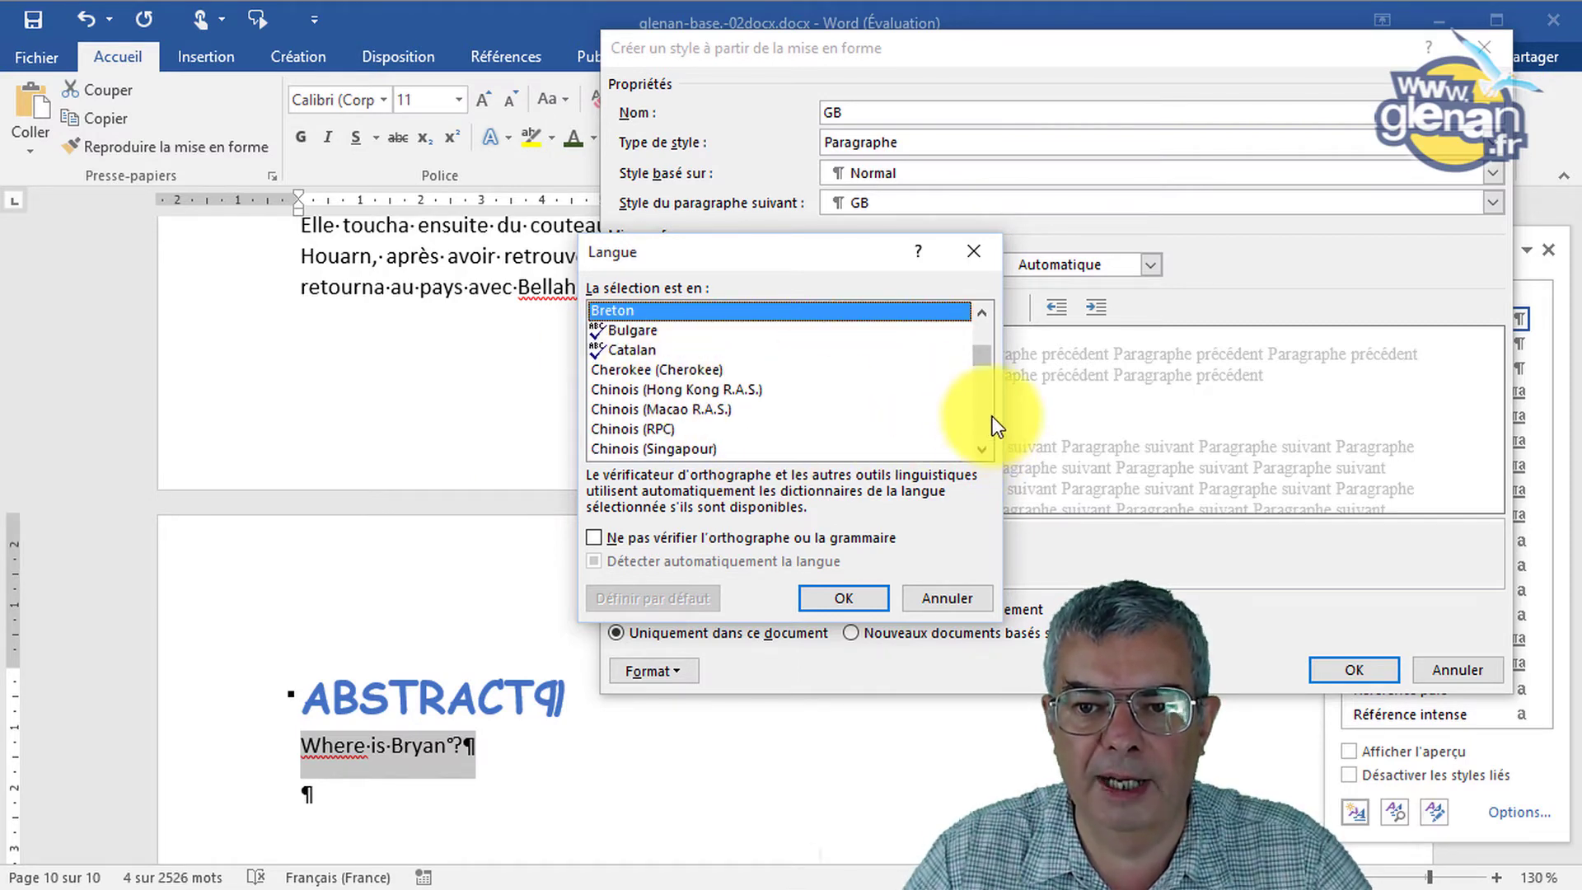
click(991, 416)
click(992, 414)
click(992, 415)
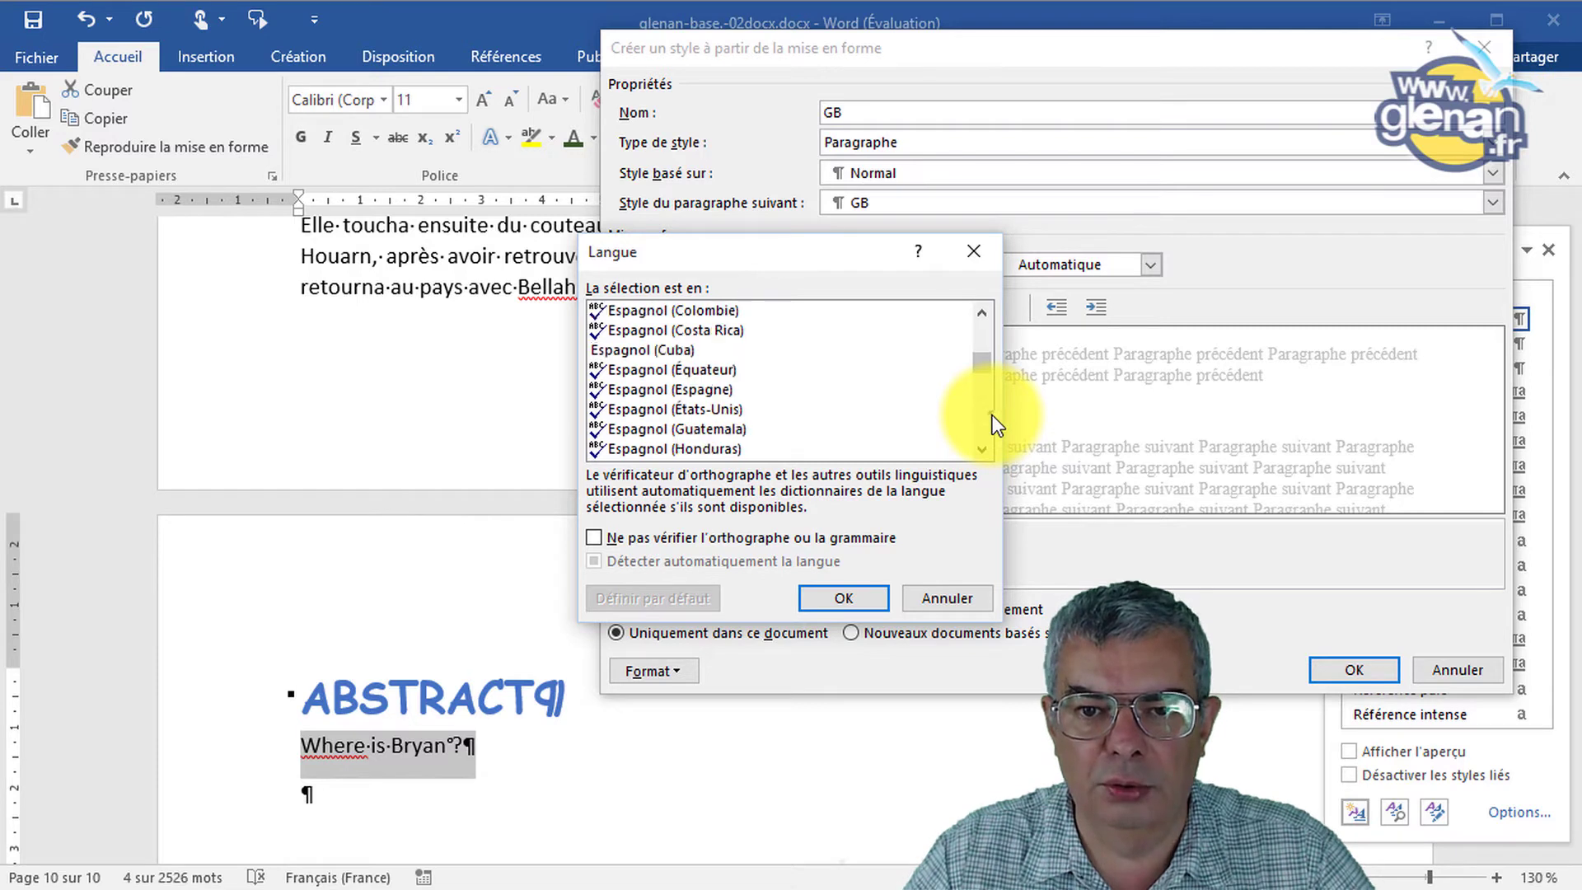
click(992, 414)
click(992, 414)
click(992, 413)
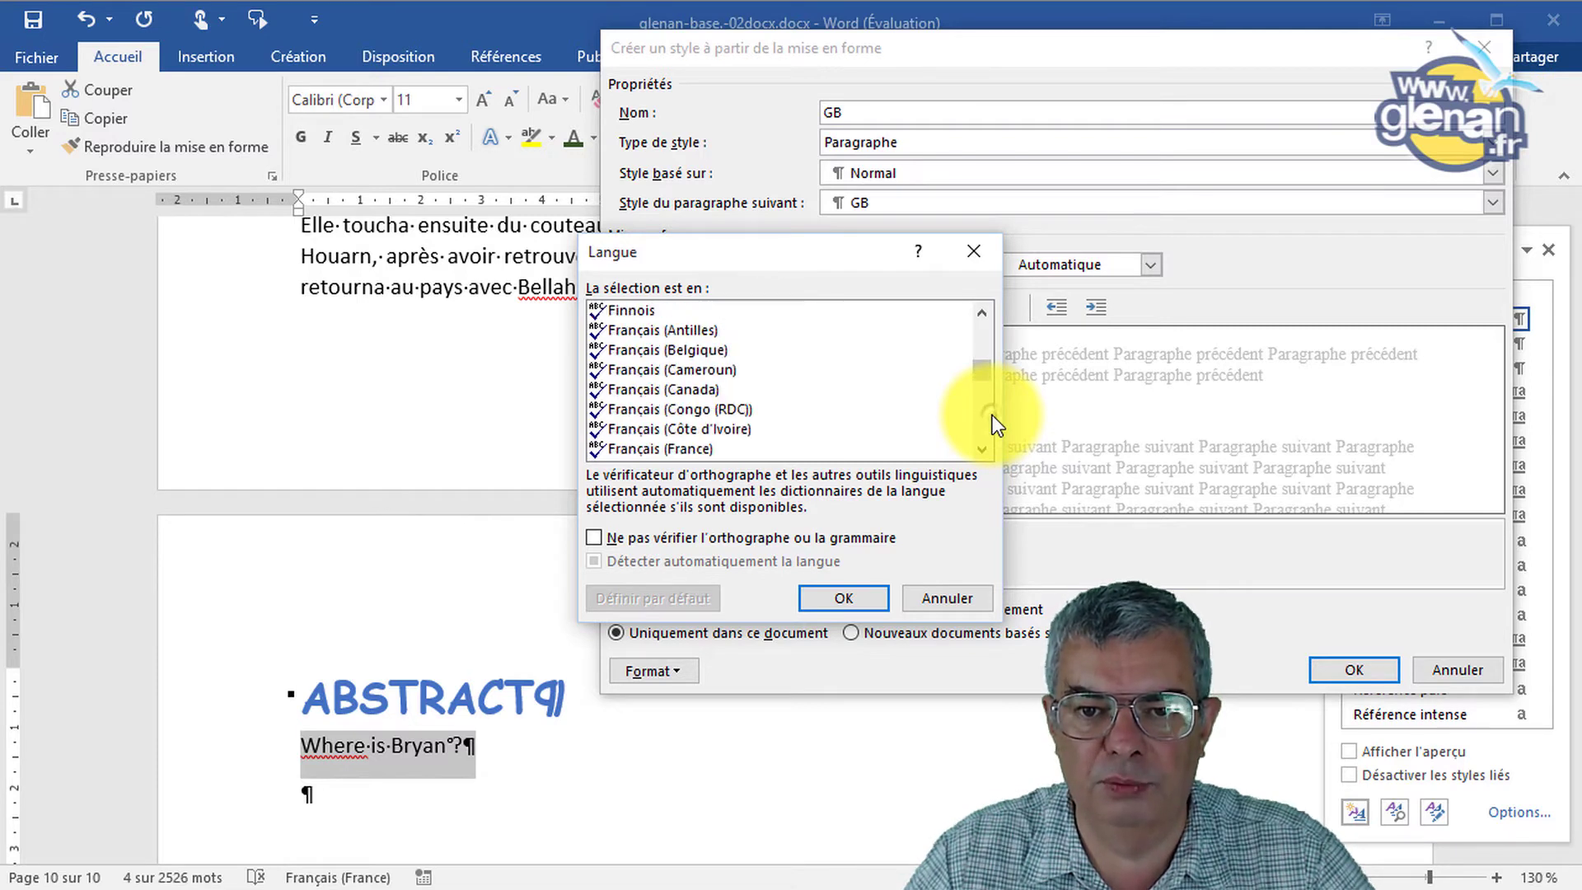
click(992, 413)
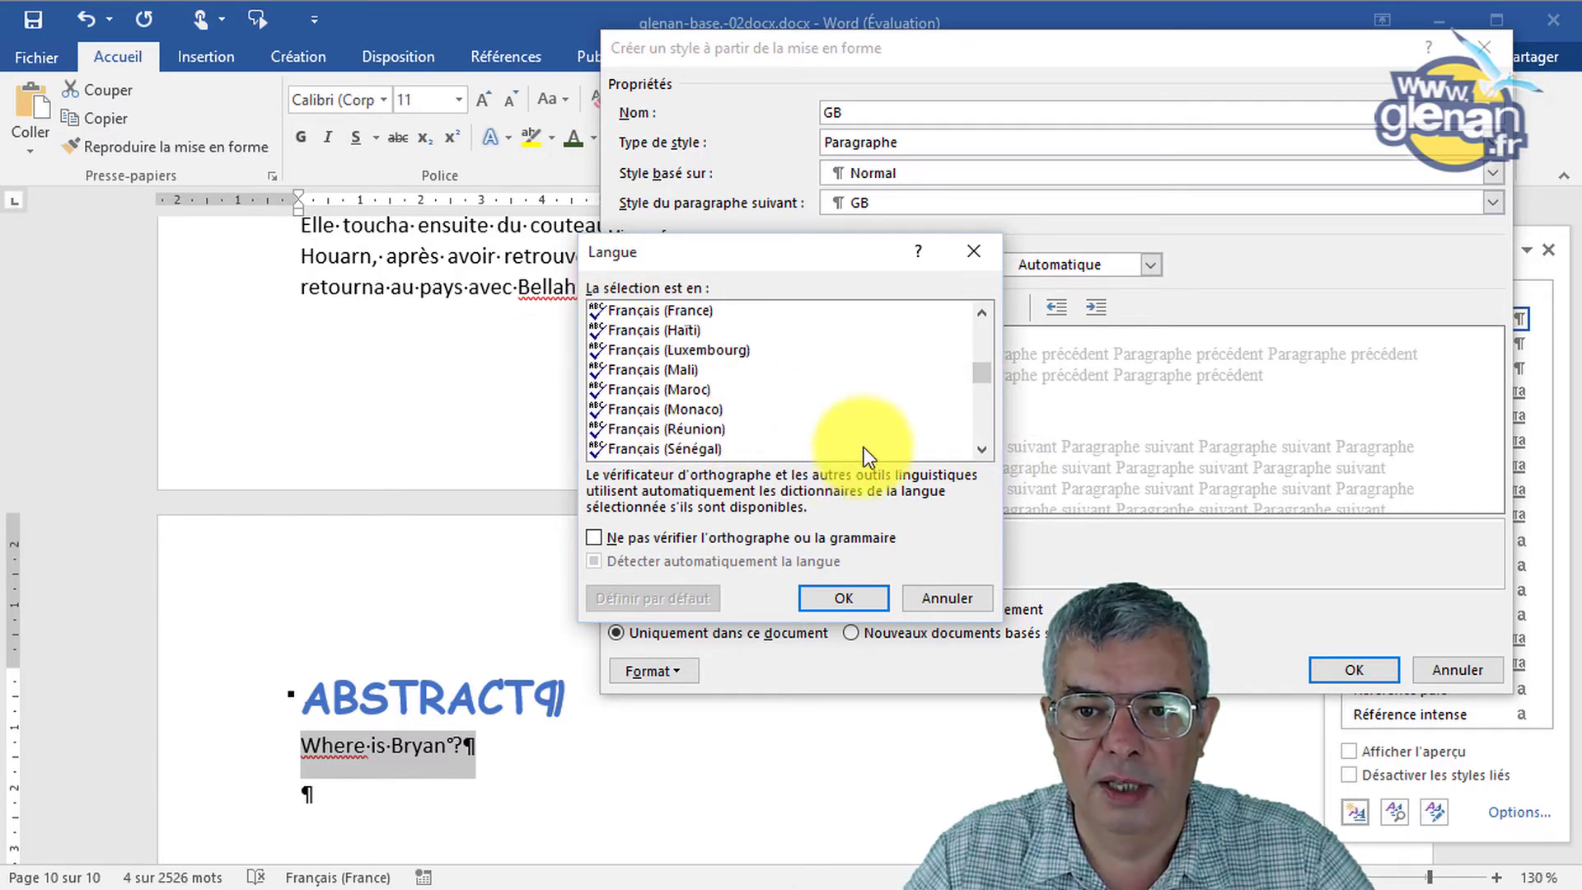
click(983, 450)
click(983, 450)
click(983, 450)
click(983, 449)
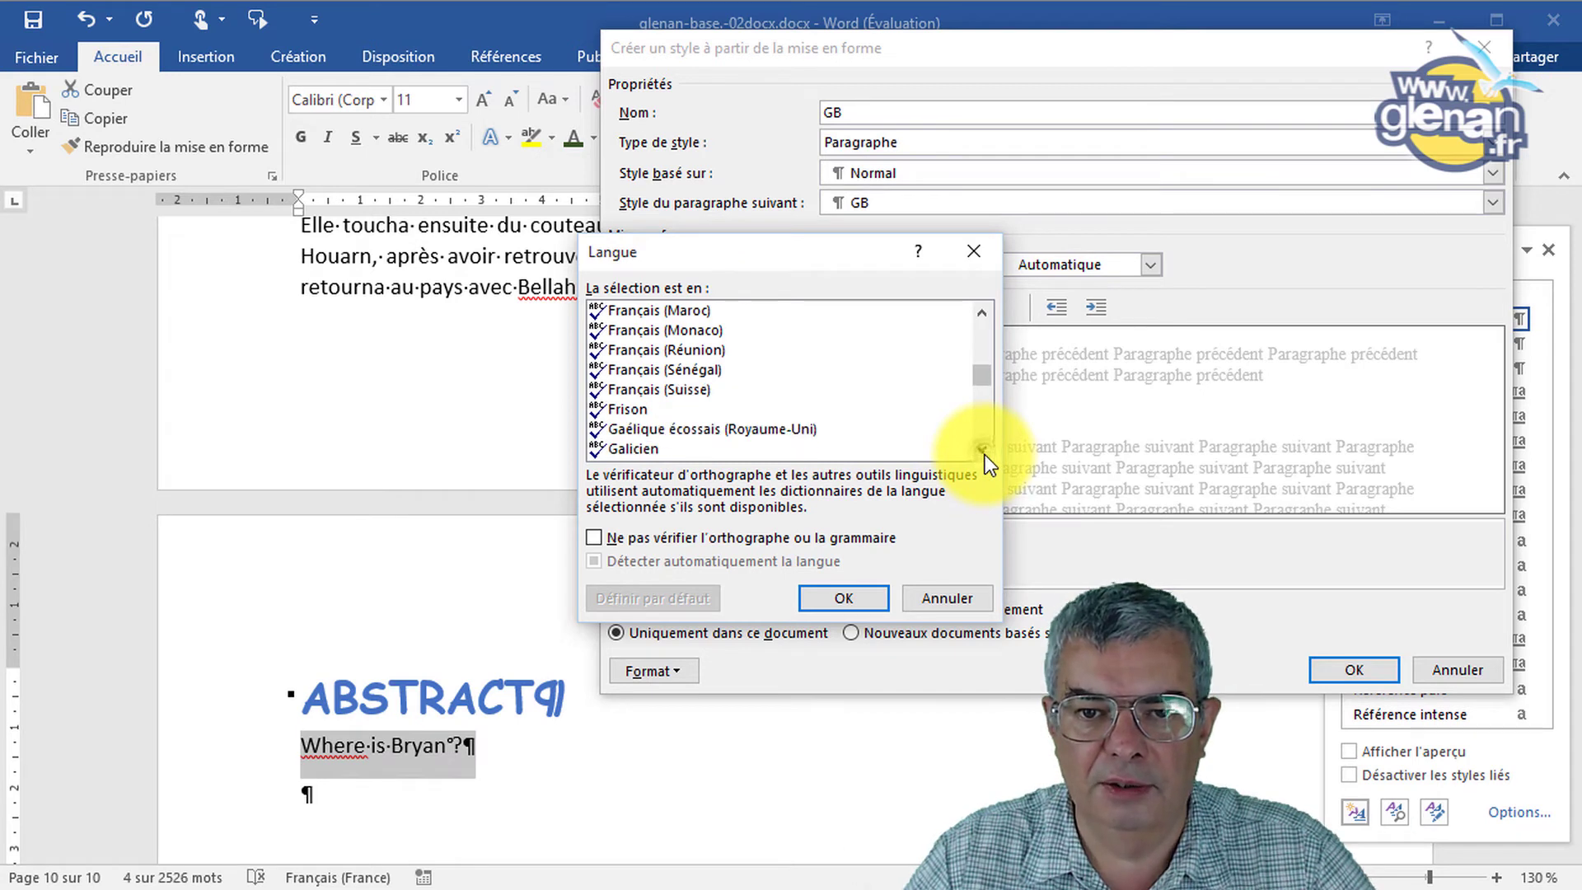
click(980, 427)
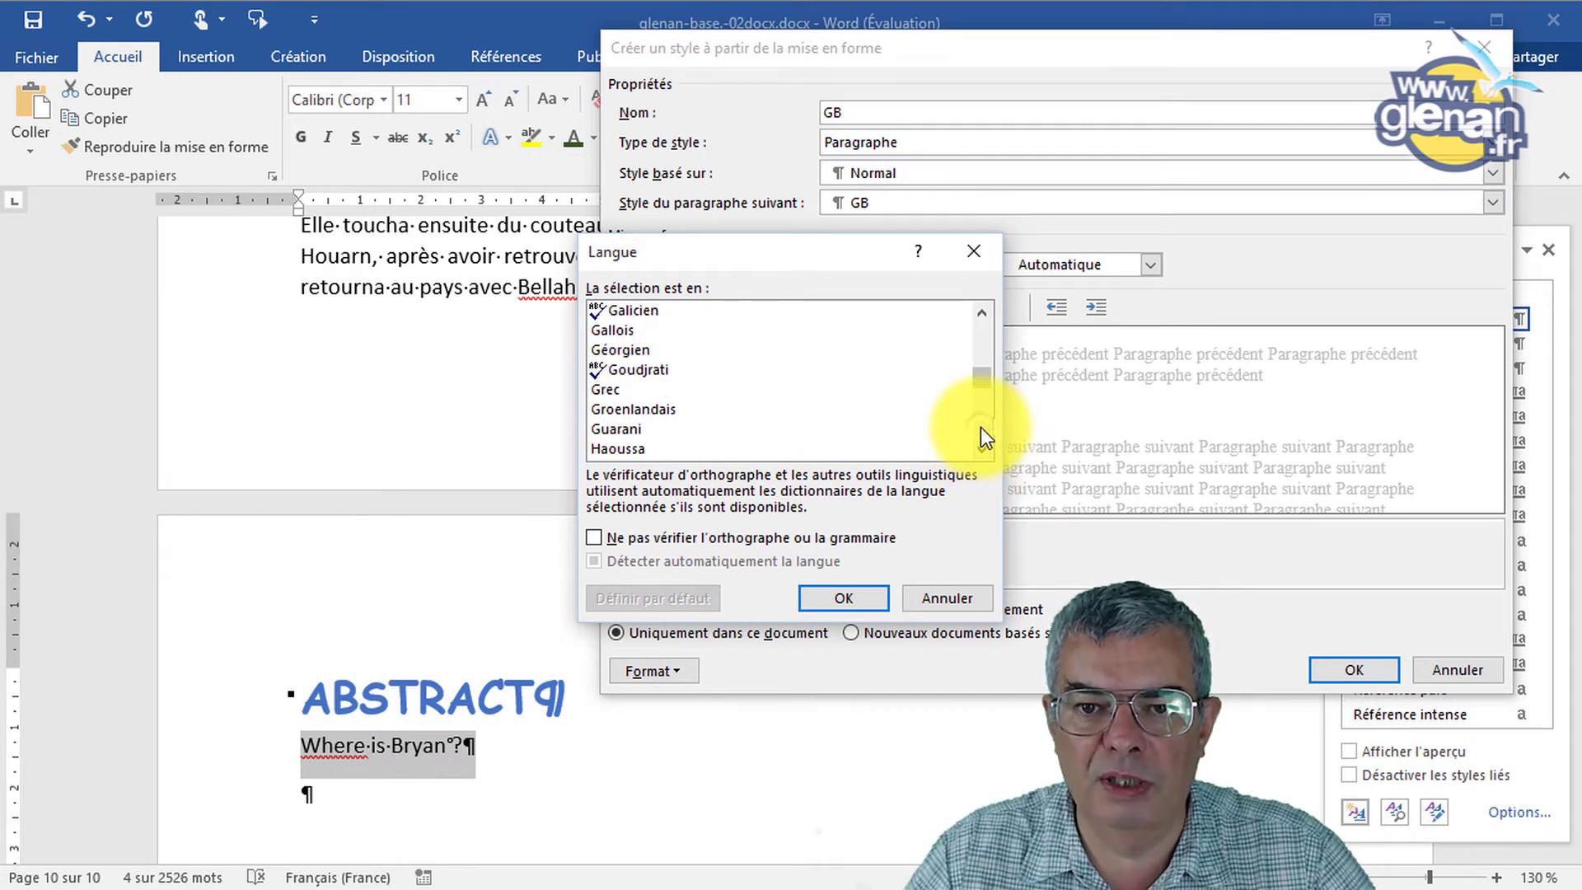
click(980, 427)
click(980, 427)
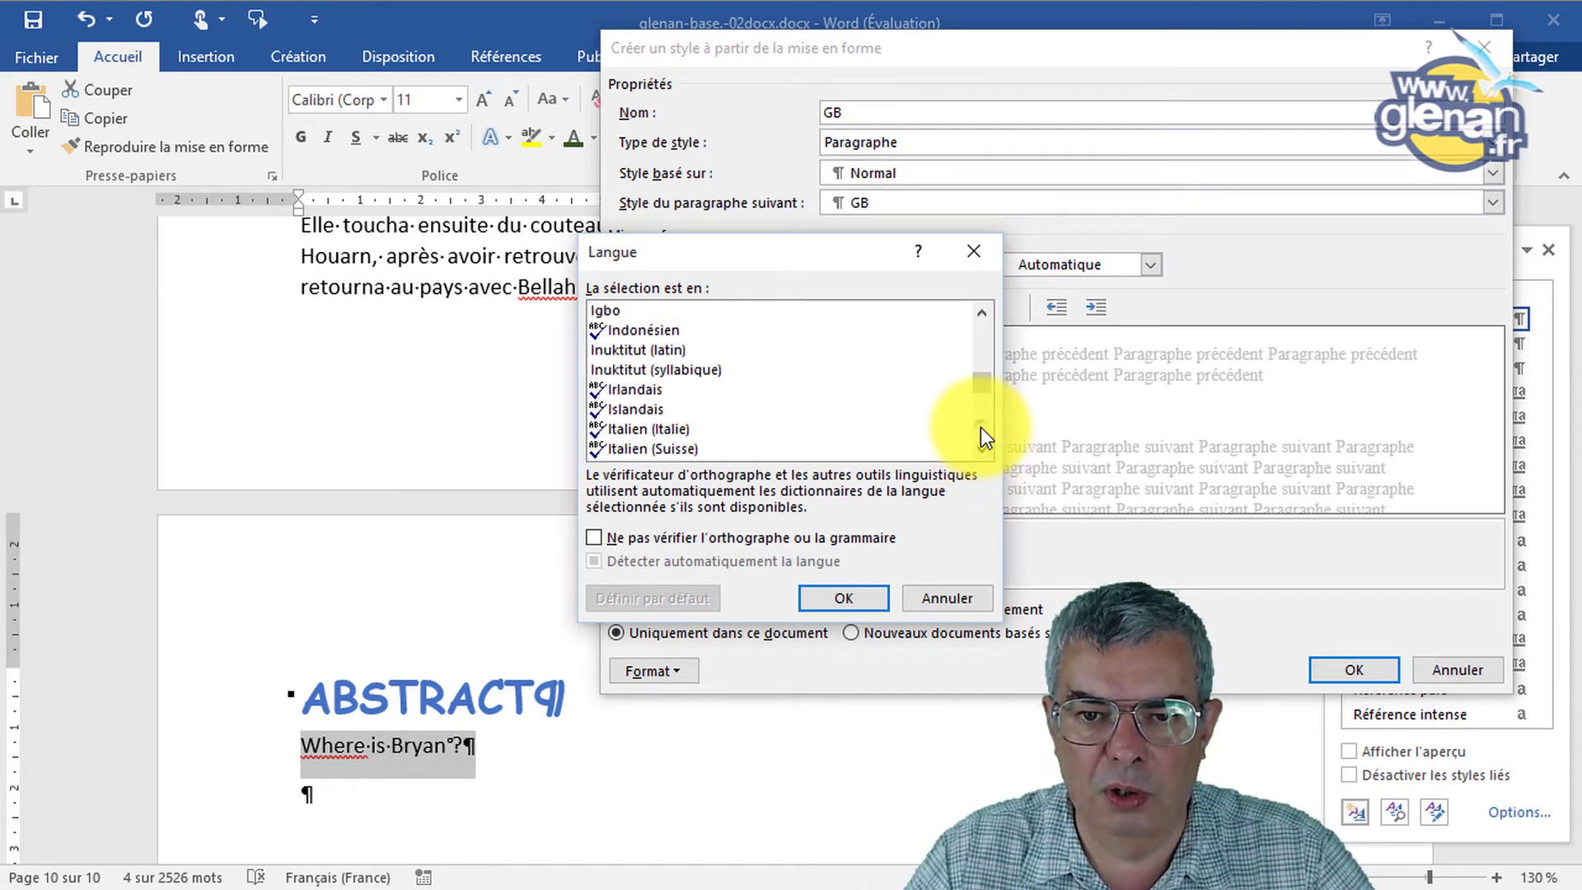
click(980, 427)
click(981, 426)
click(981, 426)
click(980, 427)
click(980, 427)
click(980, 427)
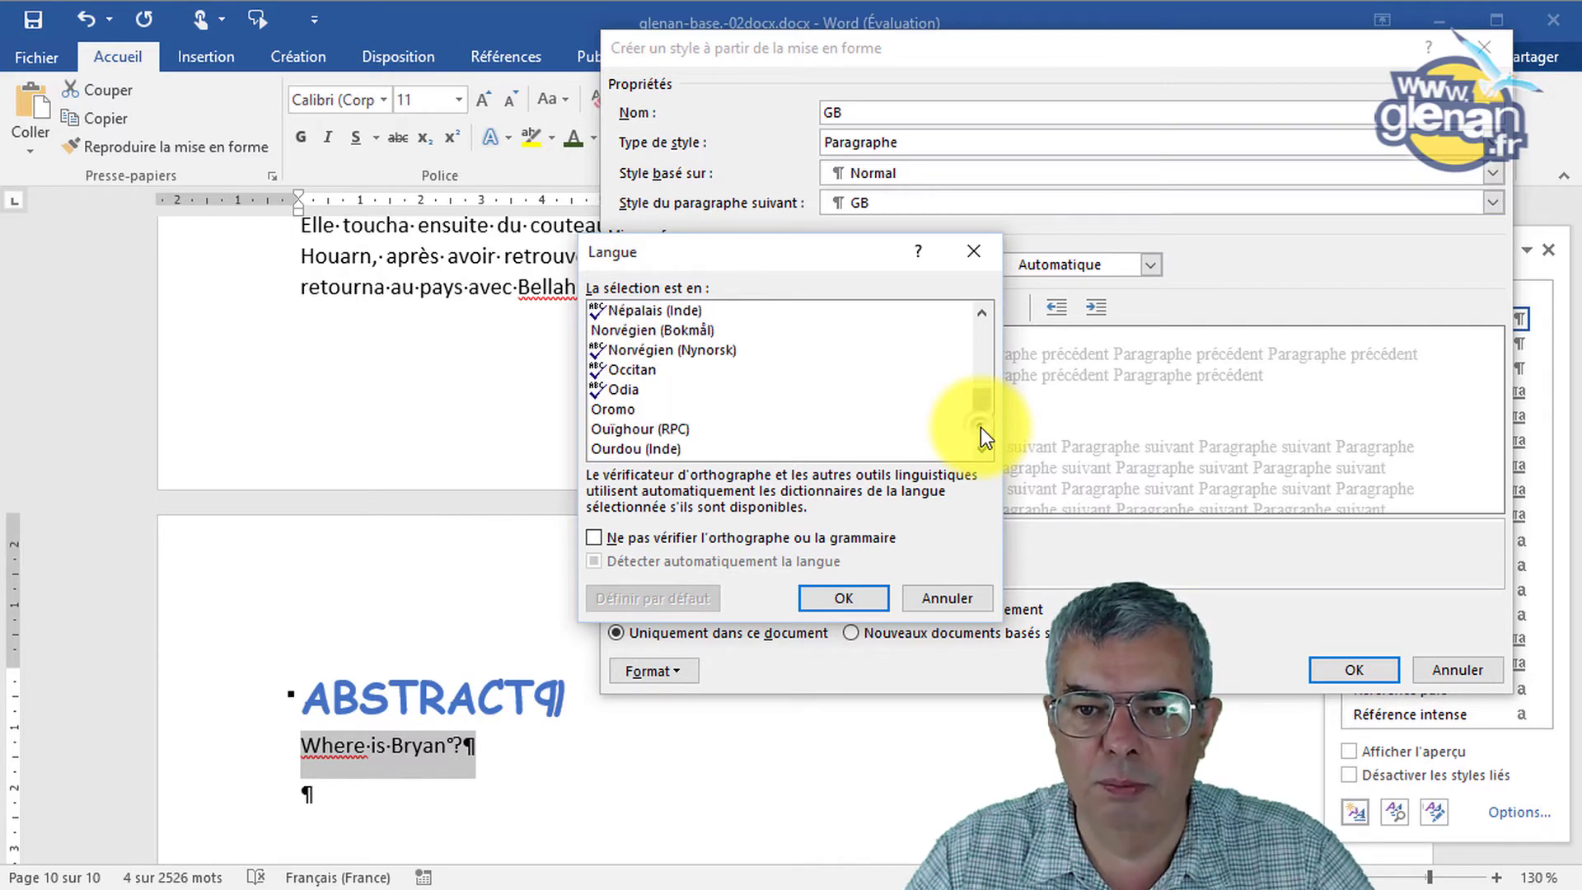
click(843, 599)
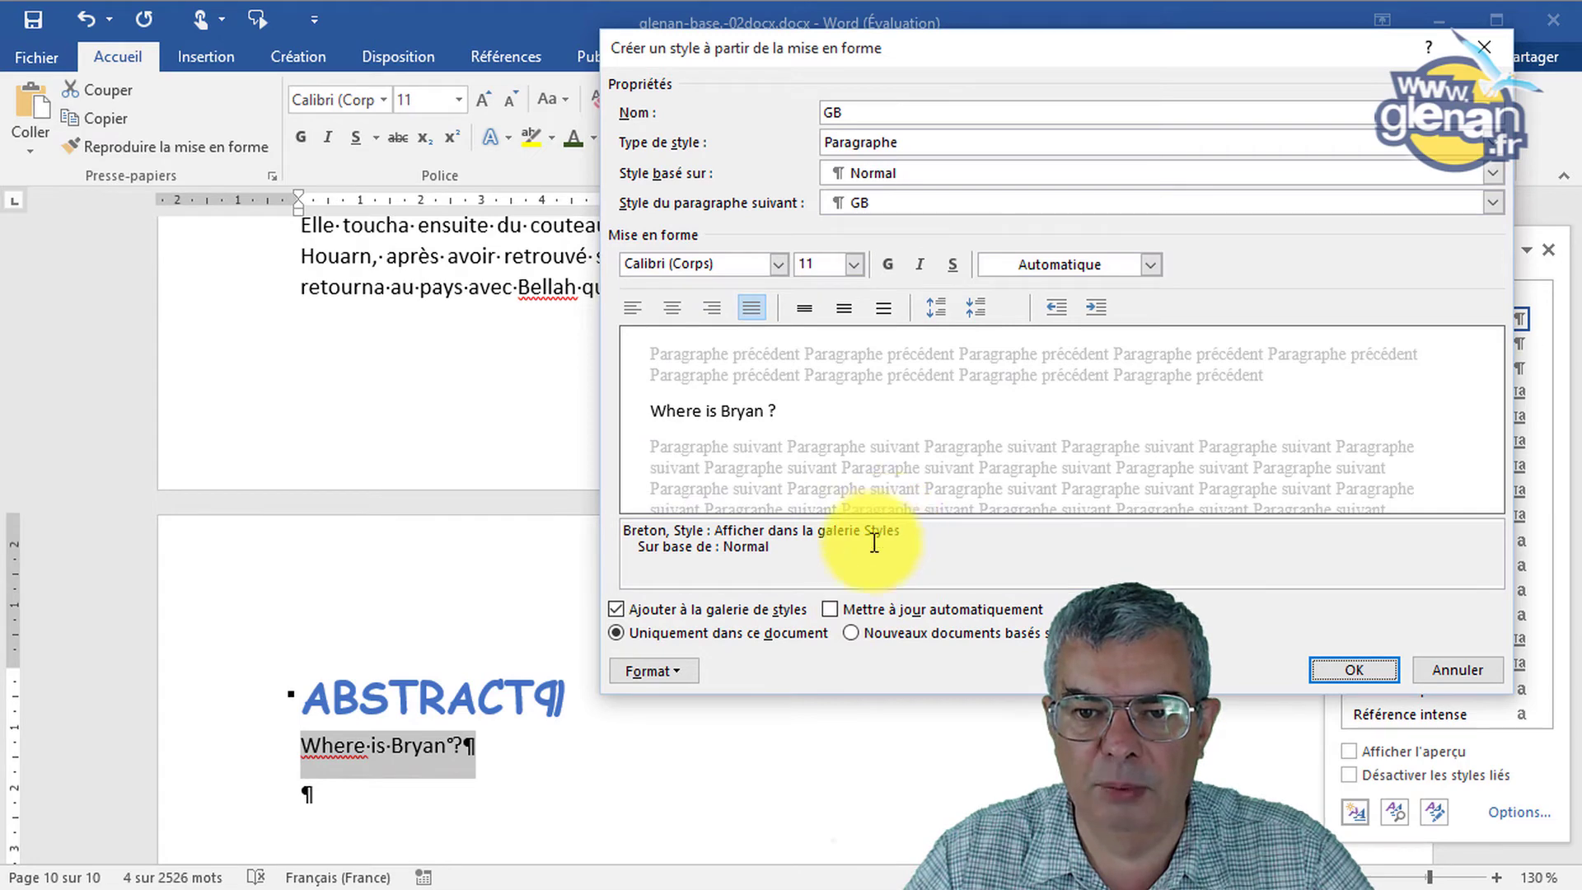
Set the GB style's proofing language to Anglais (États-Unis) and create the style.
click(675, 672)
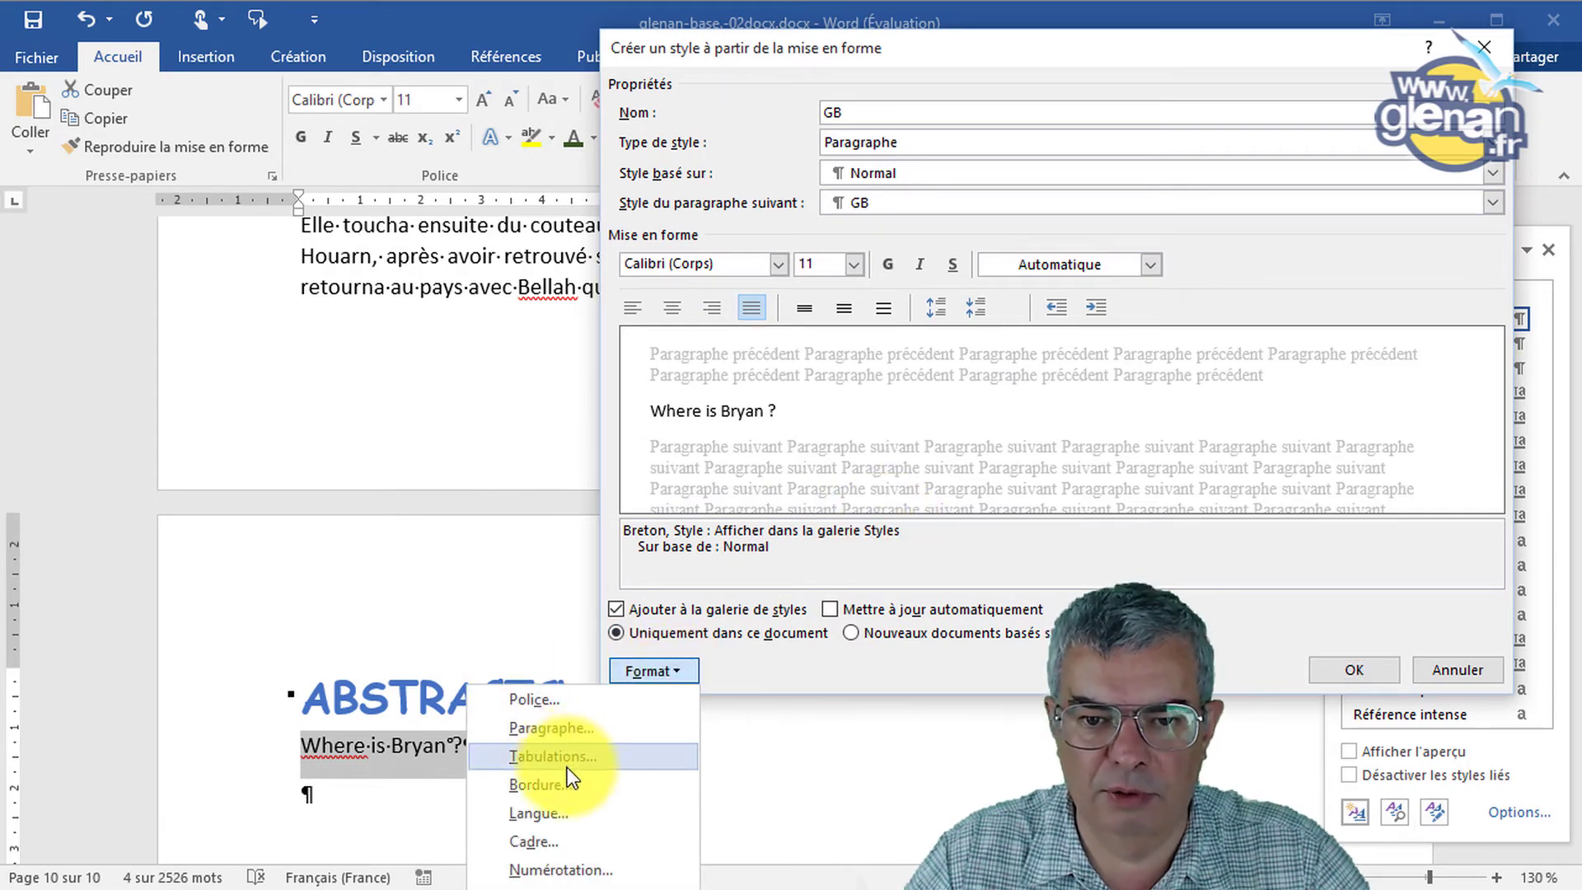
click(562, 814)
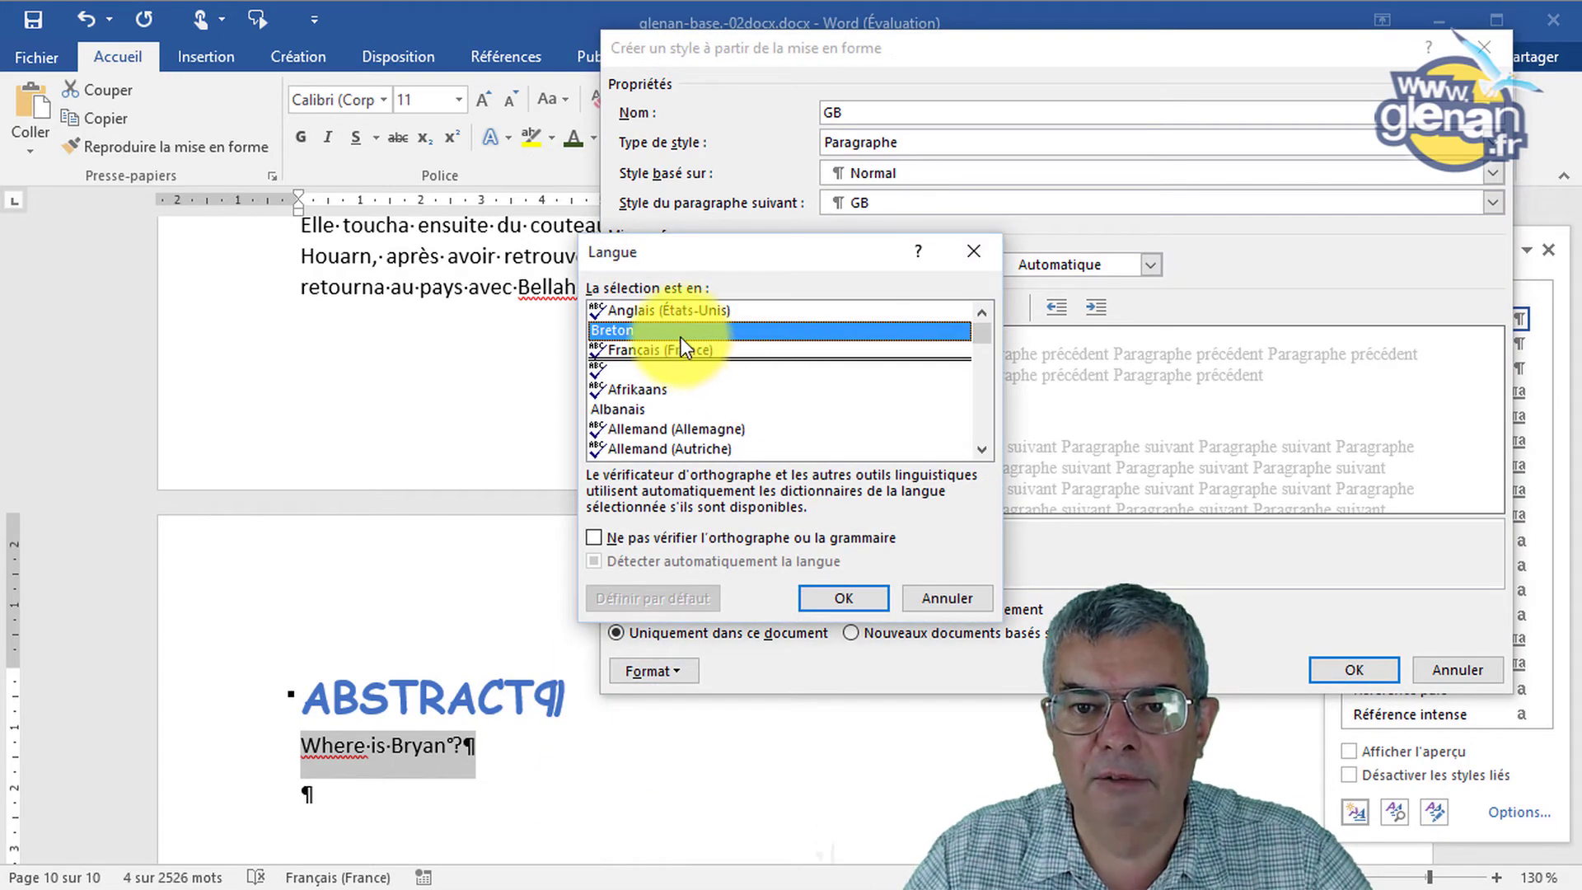
click(631, 310)
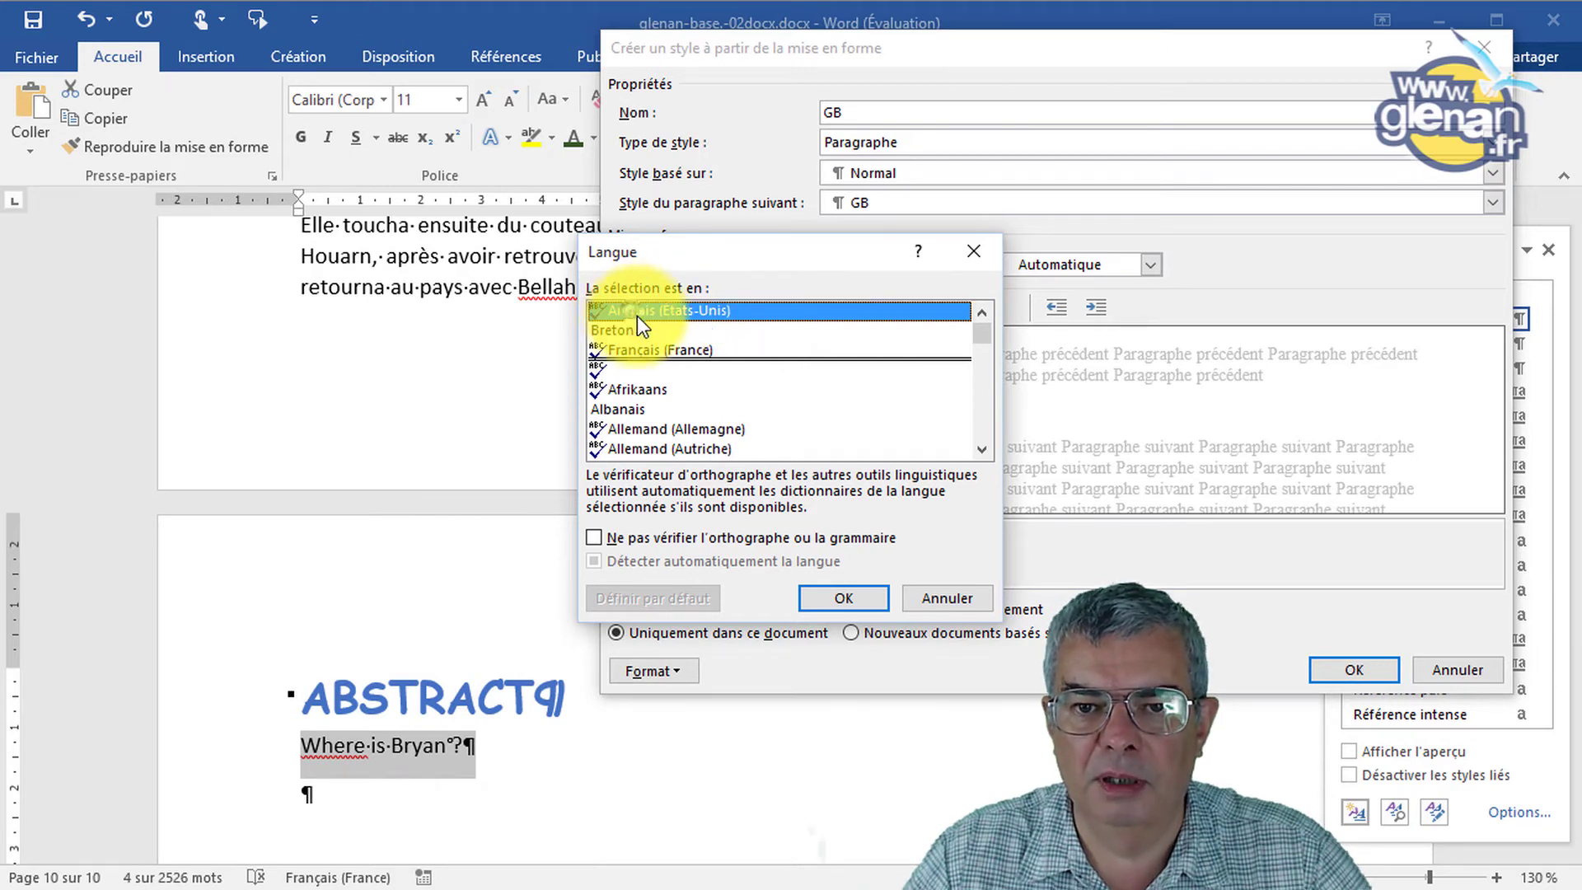
click(842, 595)
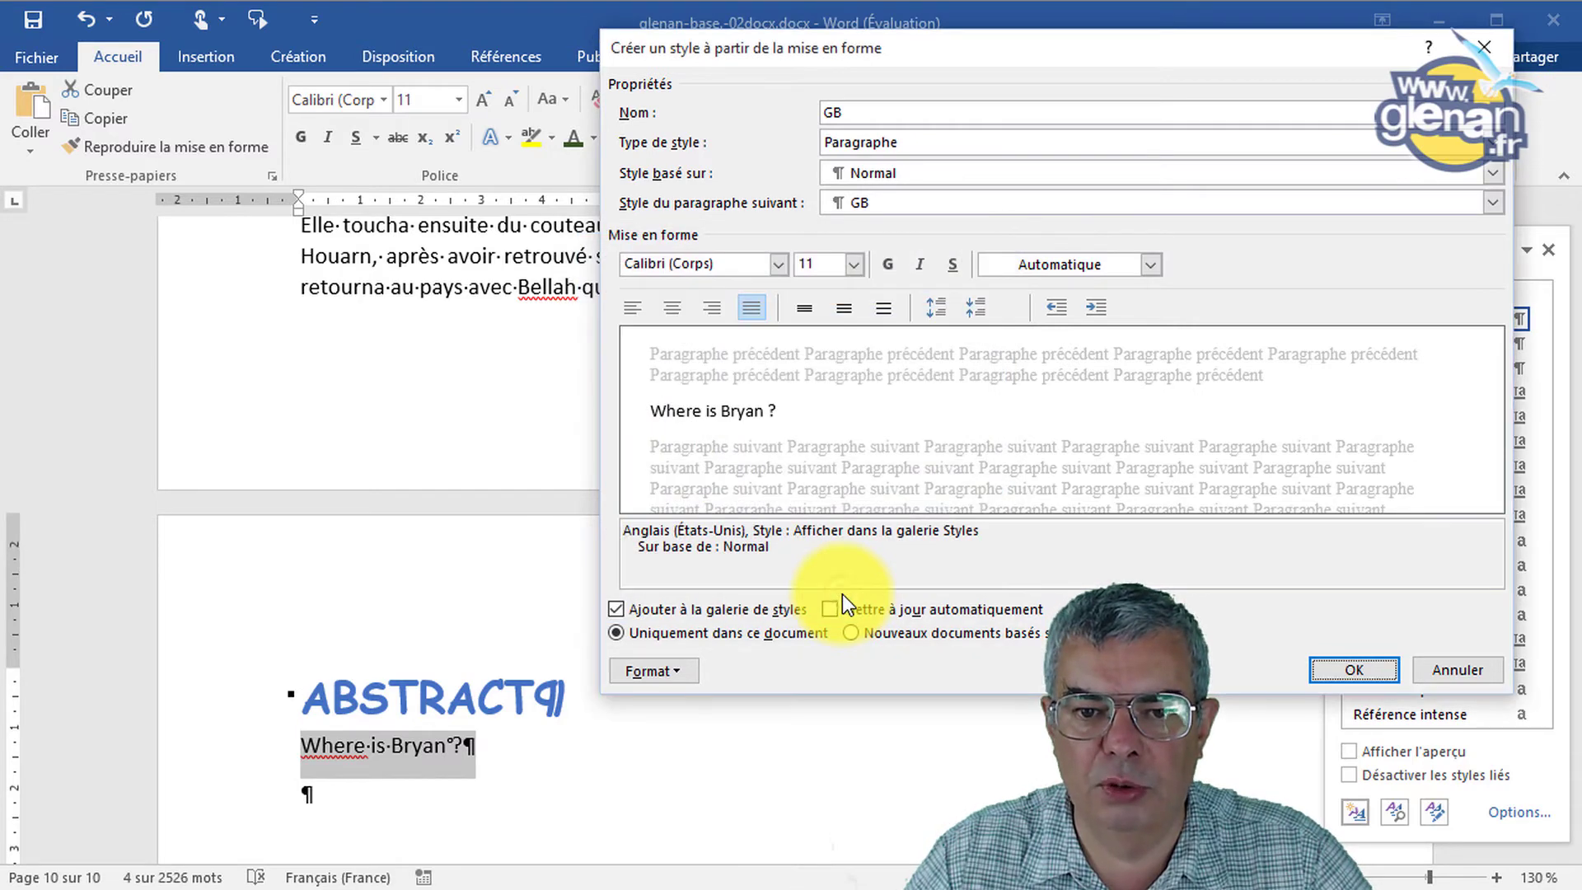
click(1355, 669)
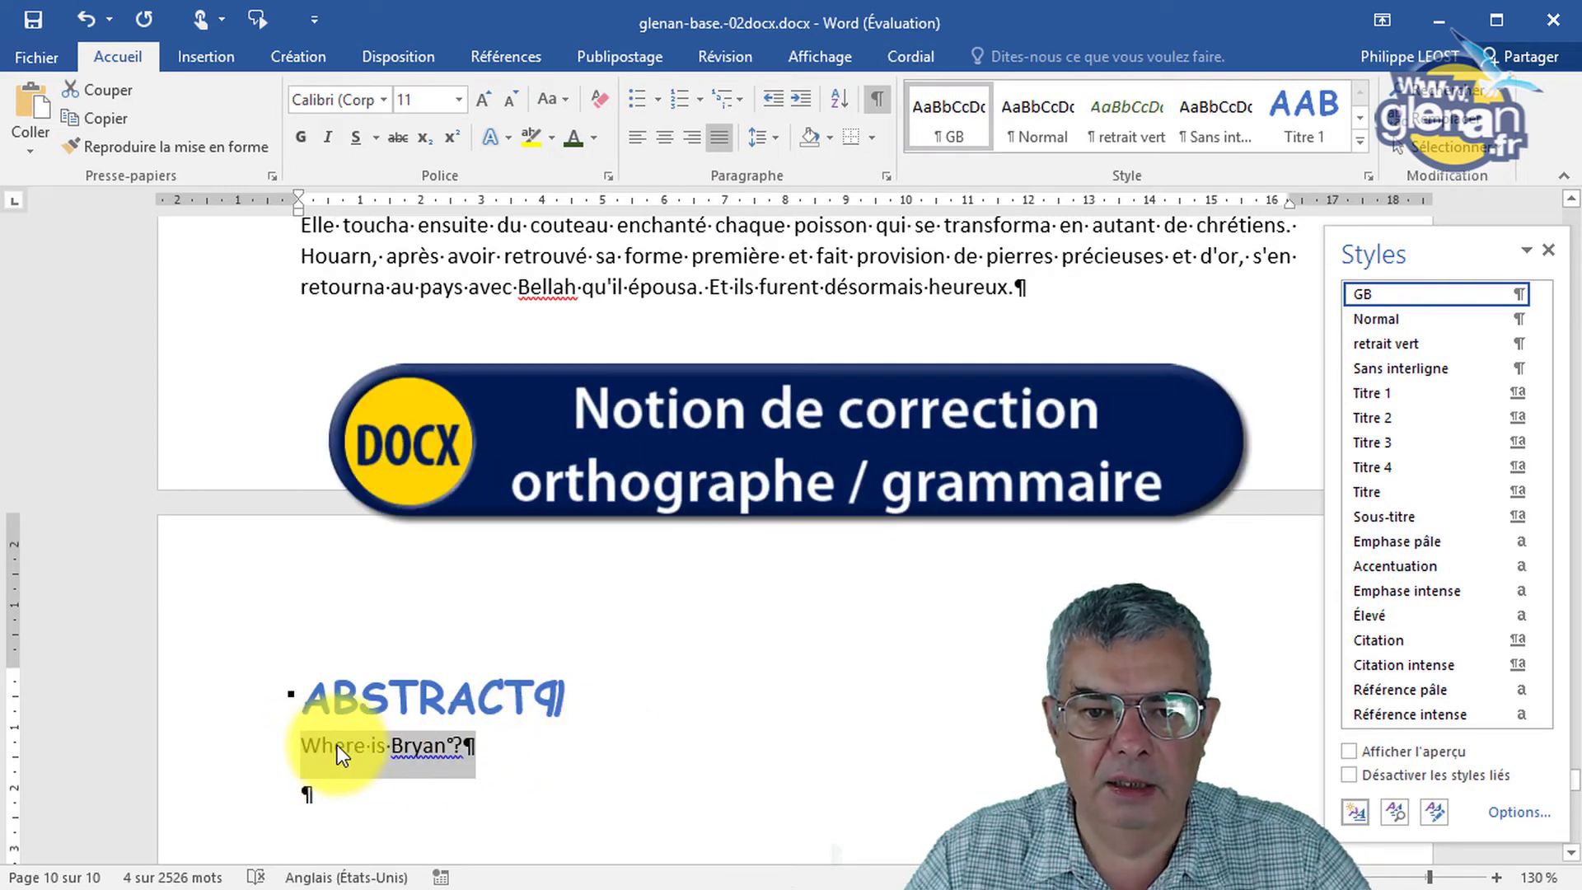
Apply the grammar suggestion that removes the space before the question mark in the English sentence below the Abstract heading.
right_click(427, 748)
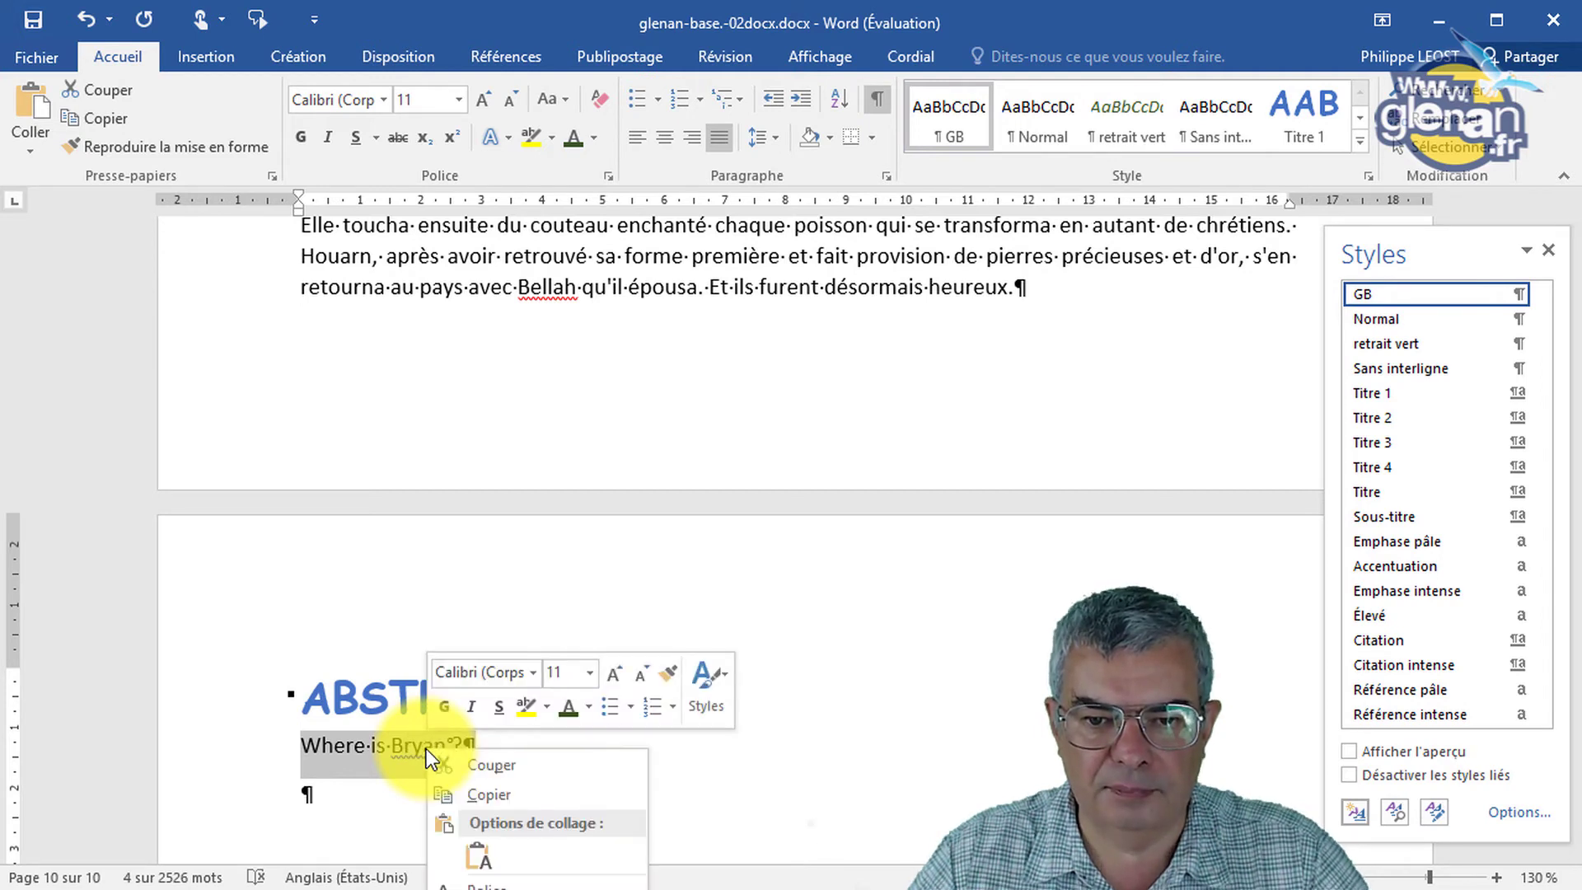
key(Escape)
click(424, 744)
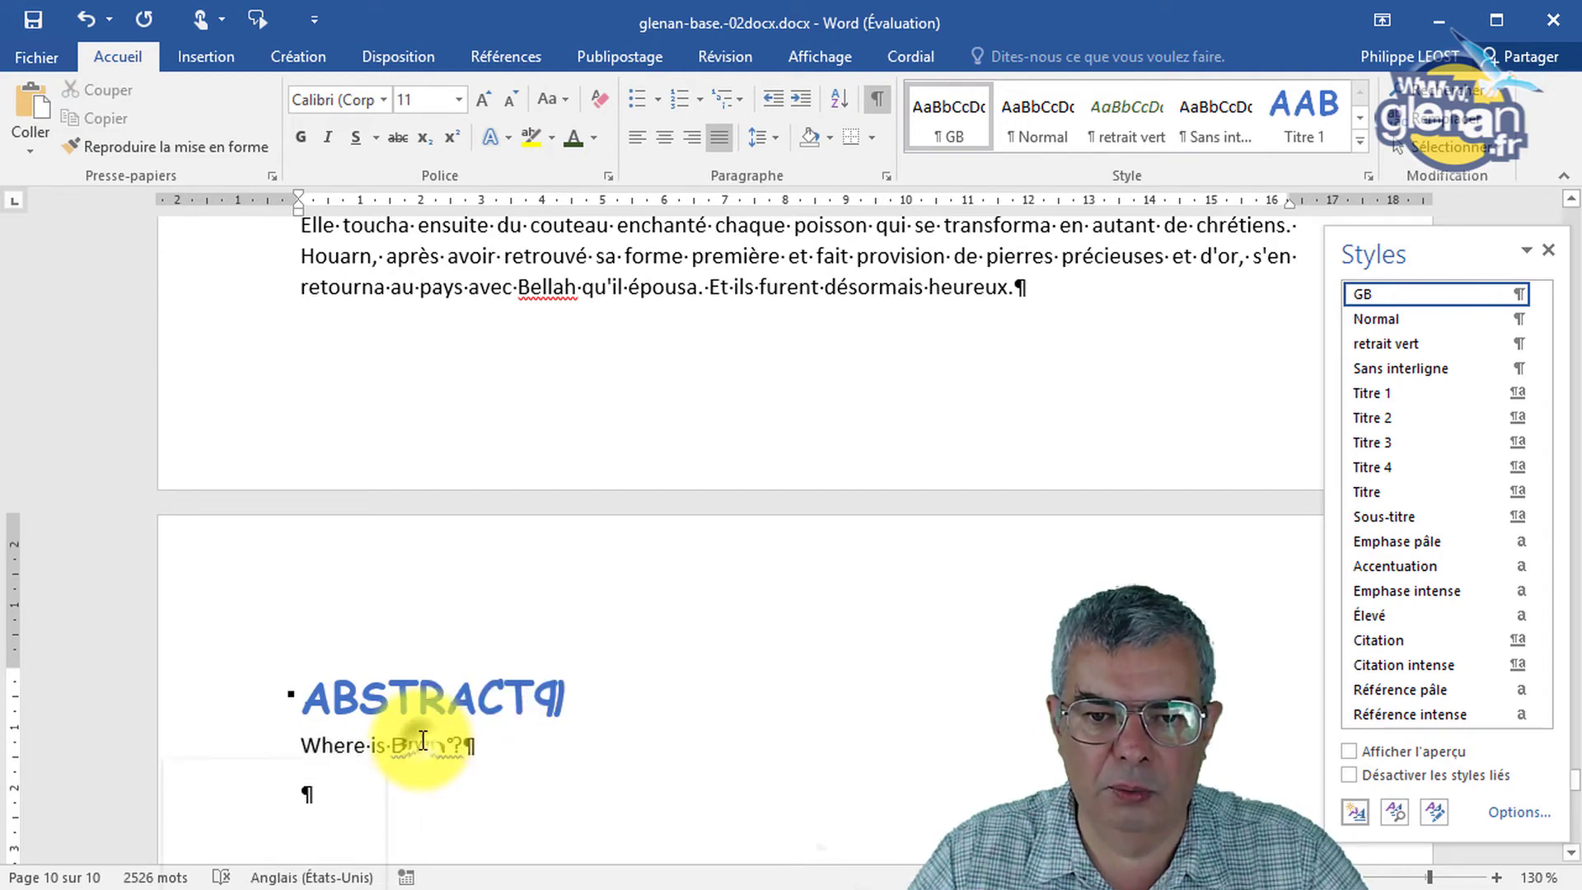
right_click(421, 742)
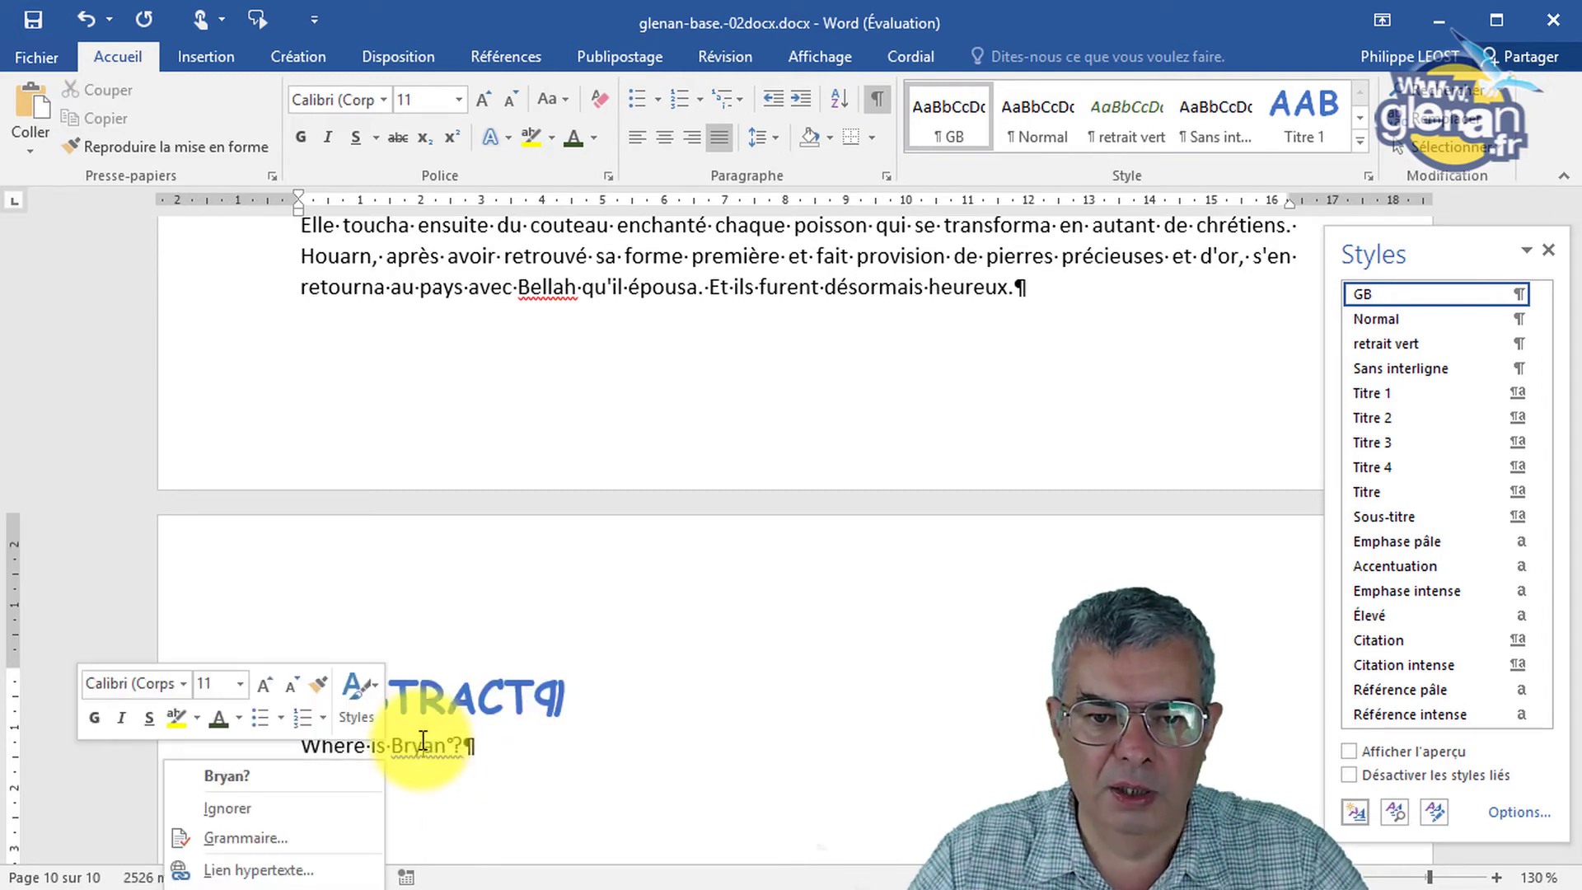
click(250, 780)
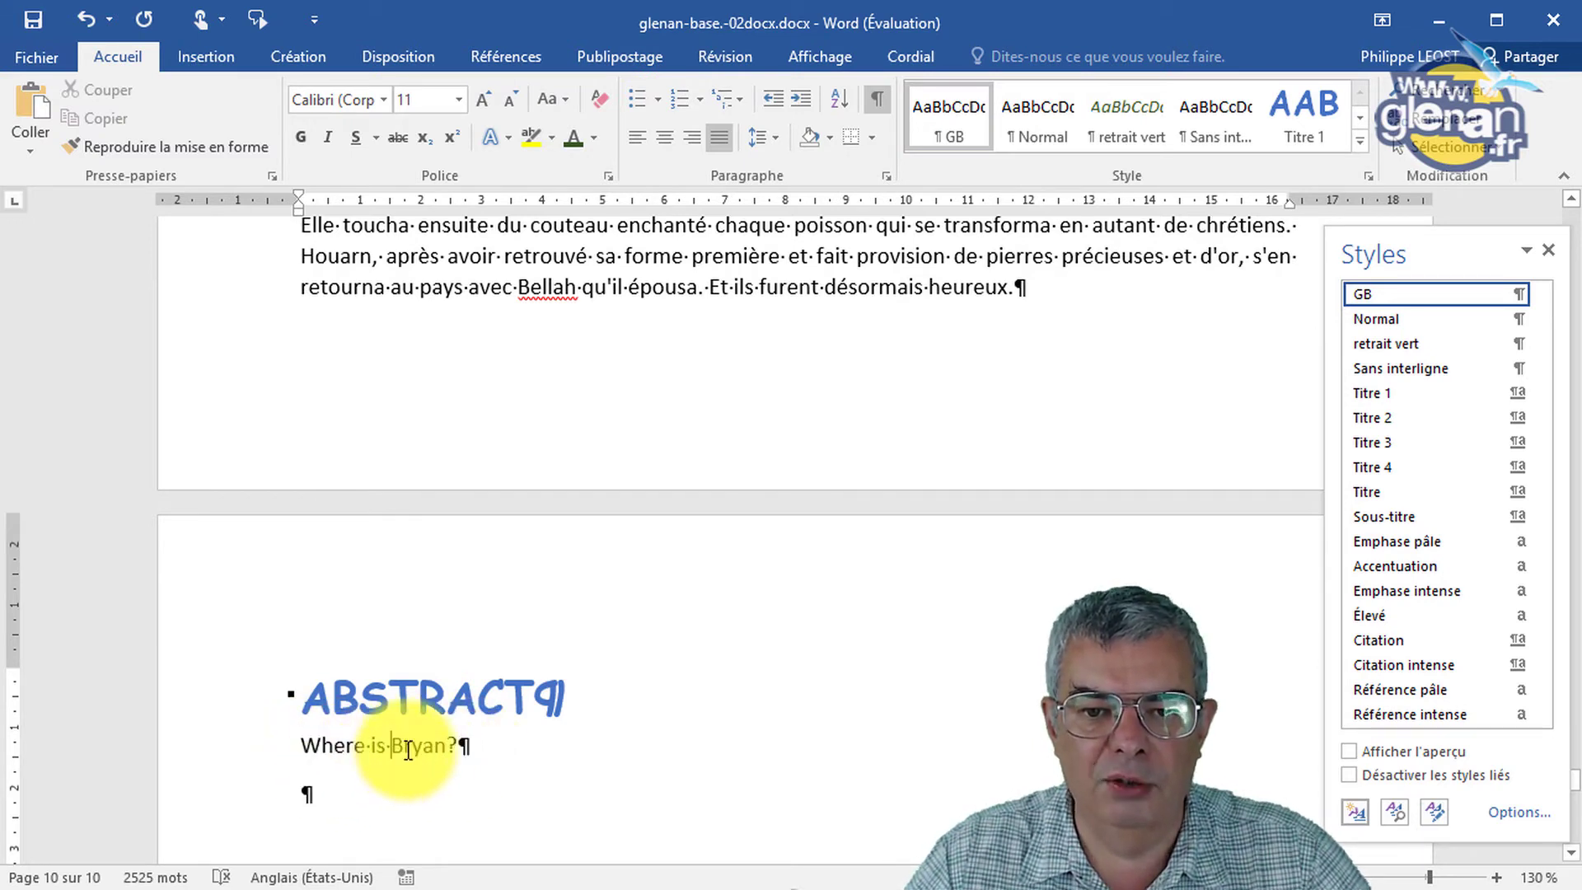
Delete the Abstract heading and the English sentence from the document's last page.
click(329, 793)
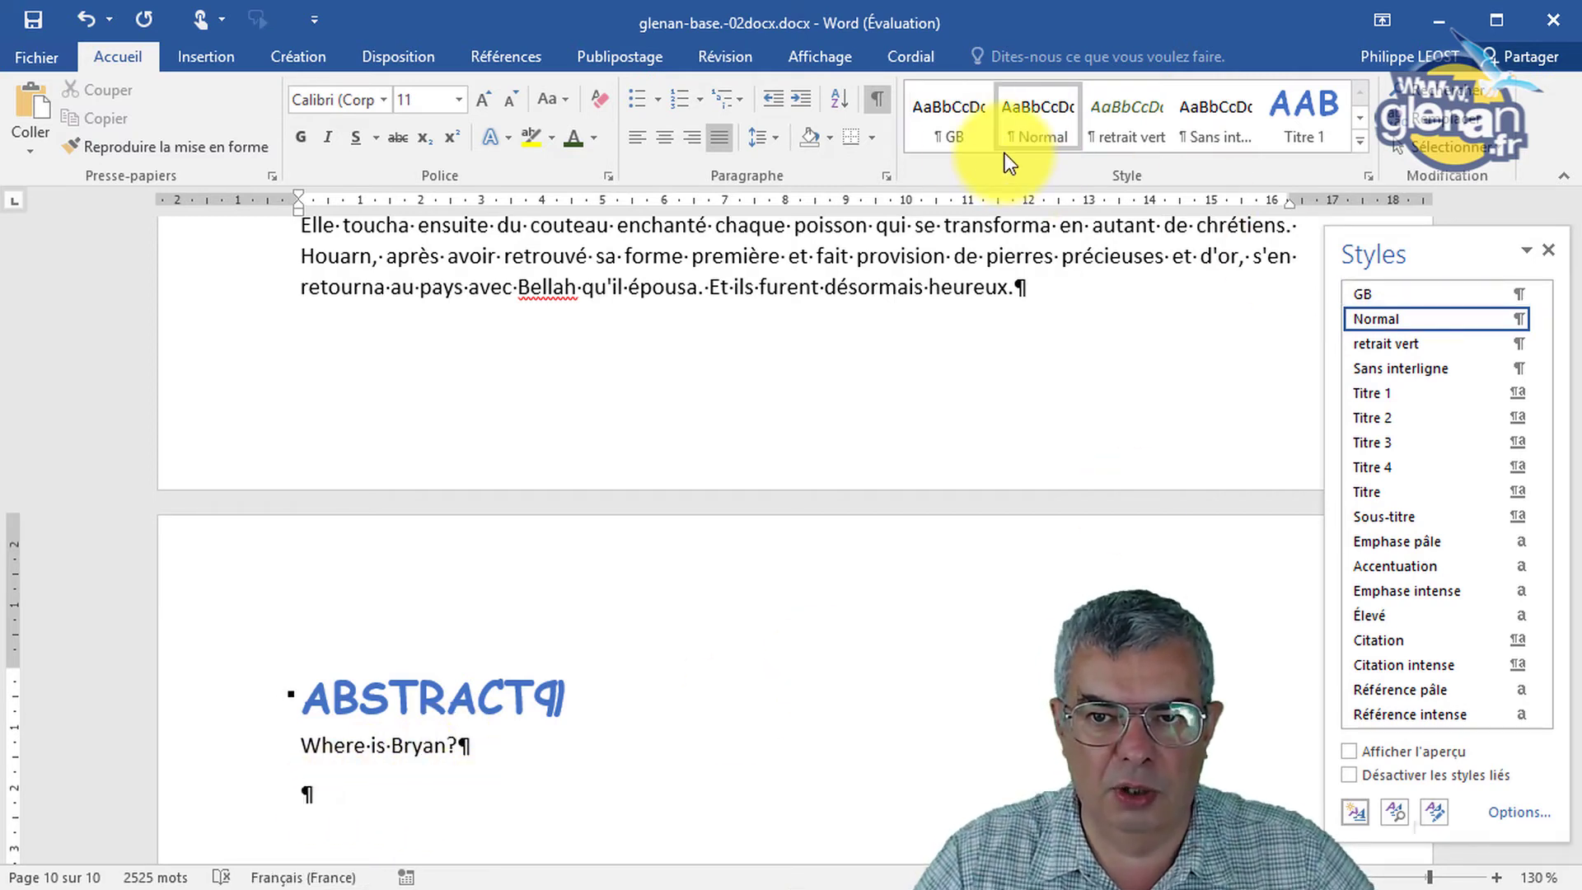
drag(494, 745, 176, 646)
key(Delete)
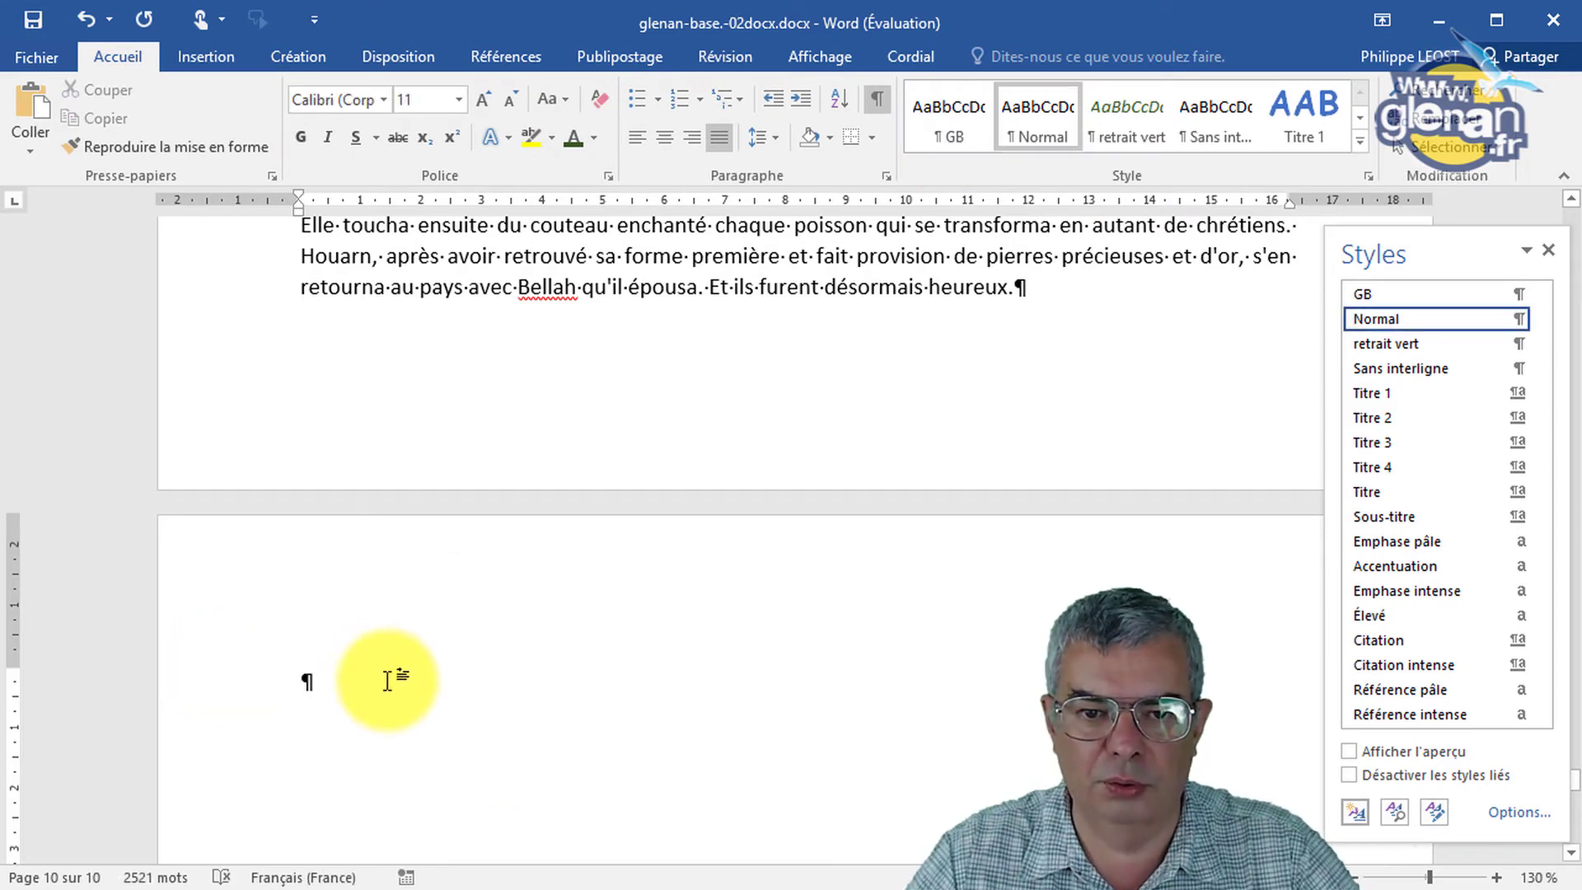
Try automatic correction by writing the misspelled word "dnas" on the empty last page, and erase the word.
text(dnas)
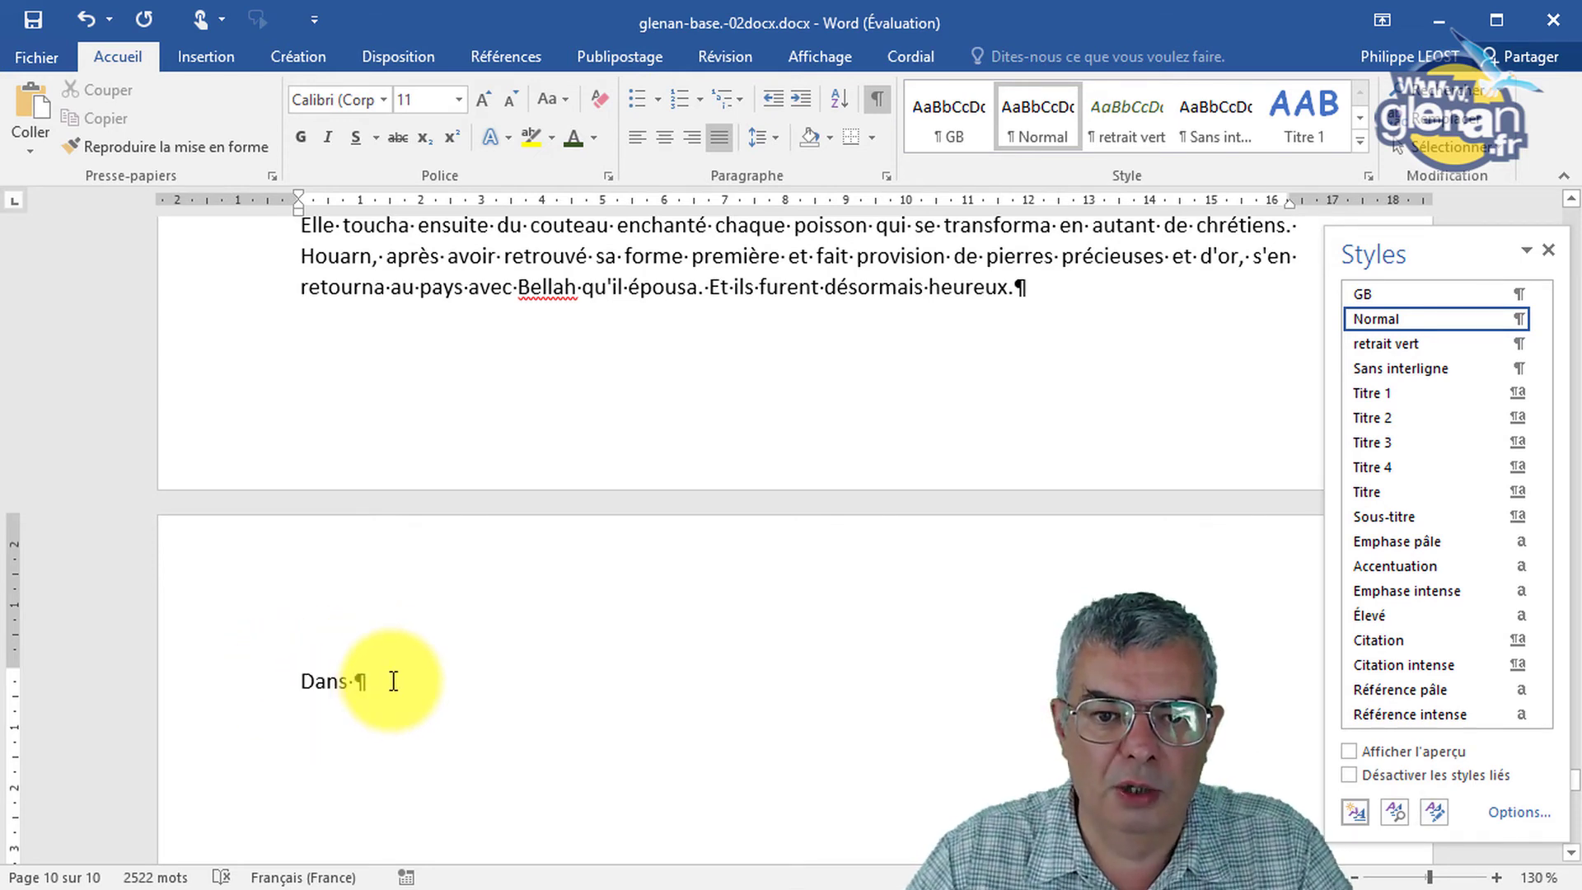
mouse_move(312, 700)
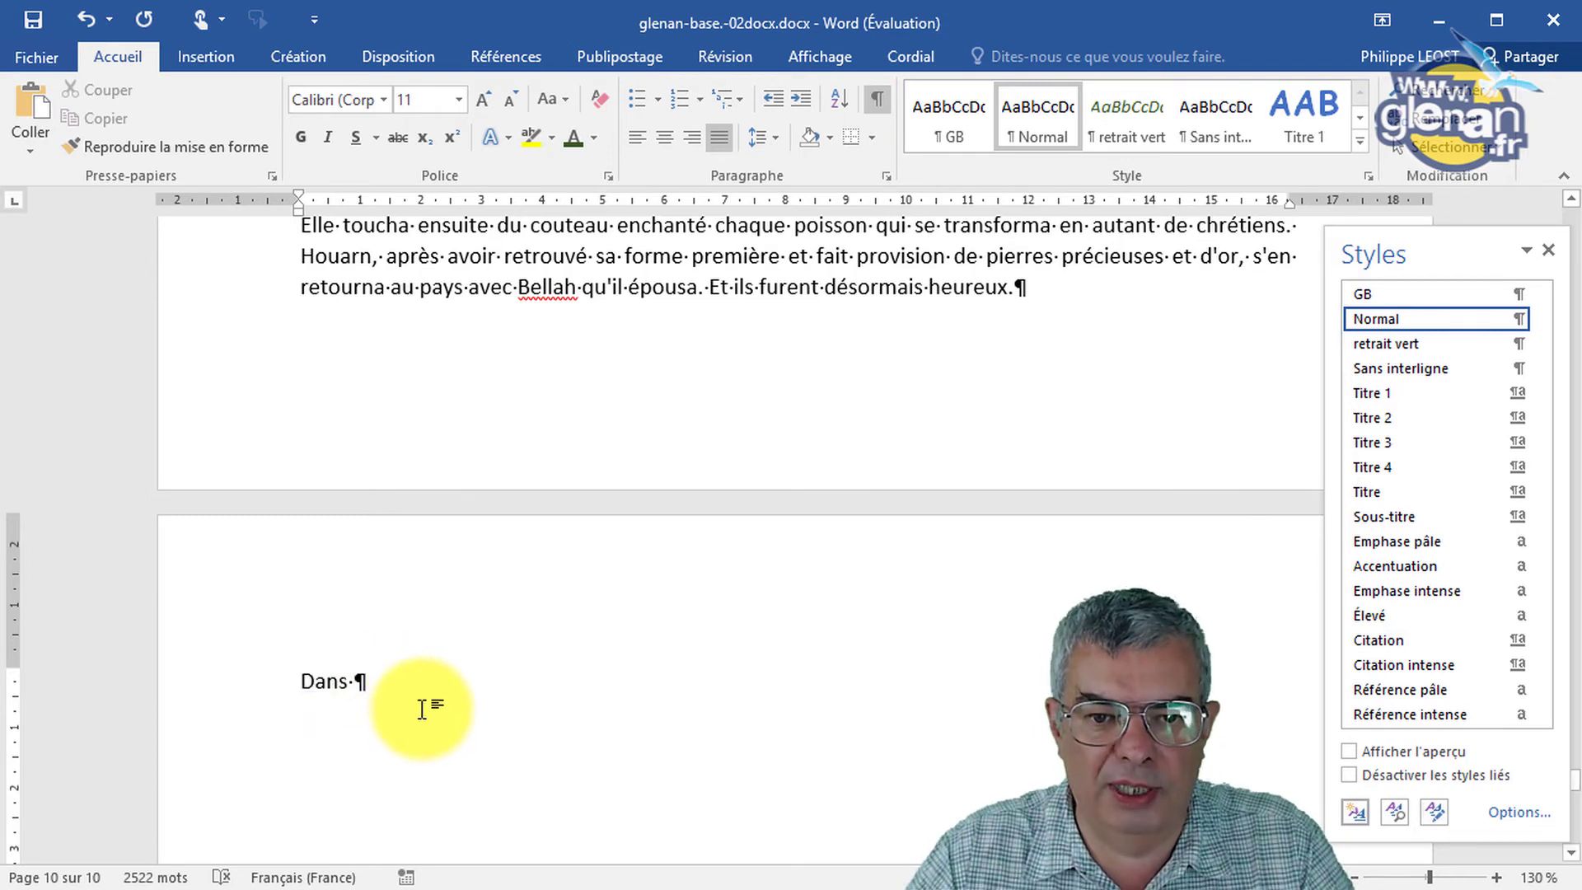
key(BackSpace)
key(BackSpace)
key(BackSpace)
key(BackSpace)
key(BackSpace)
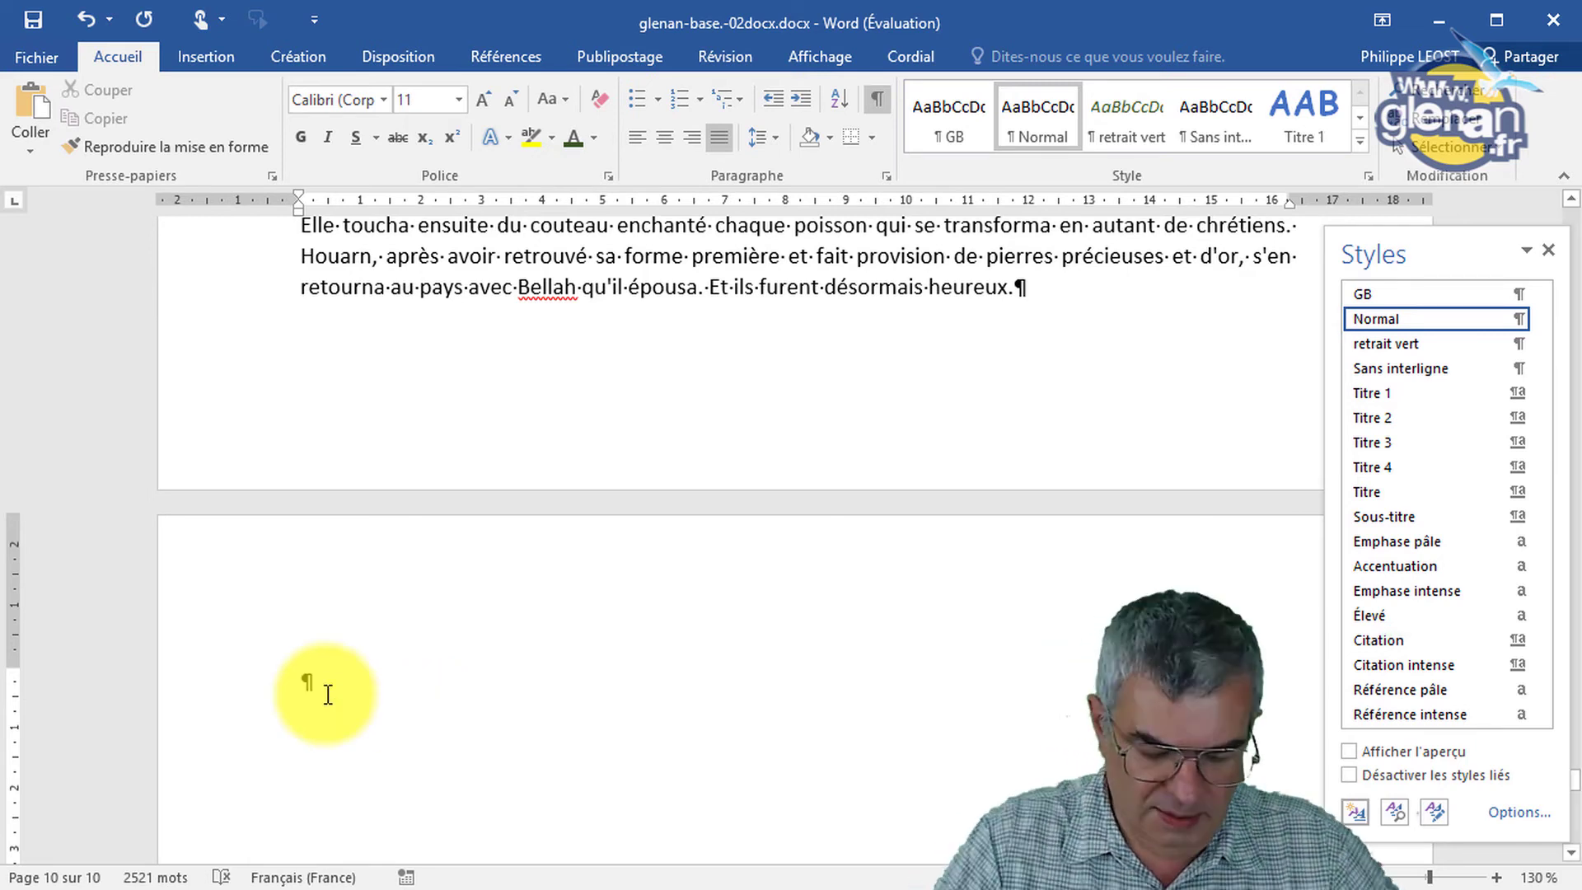
Write "Le chevals" on the empty last page and replace the misspelled word with the spelling suggestion "chevaux".
text(Le chevals)
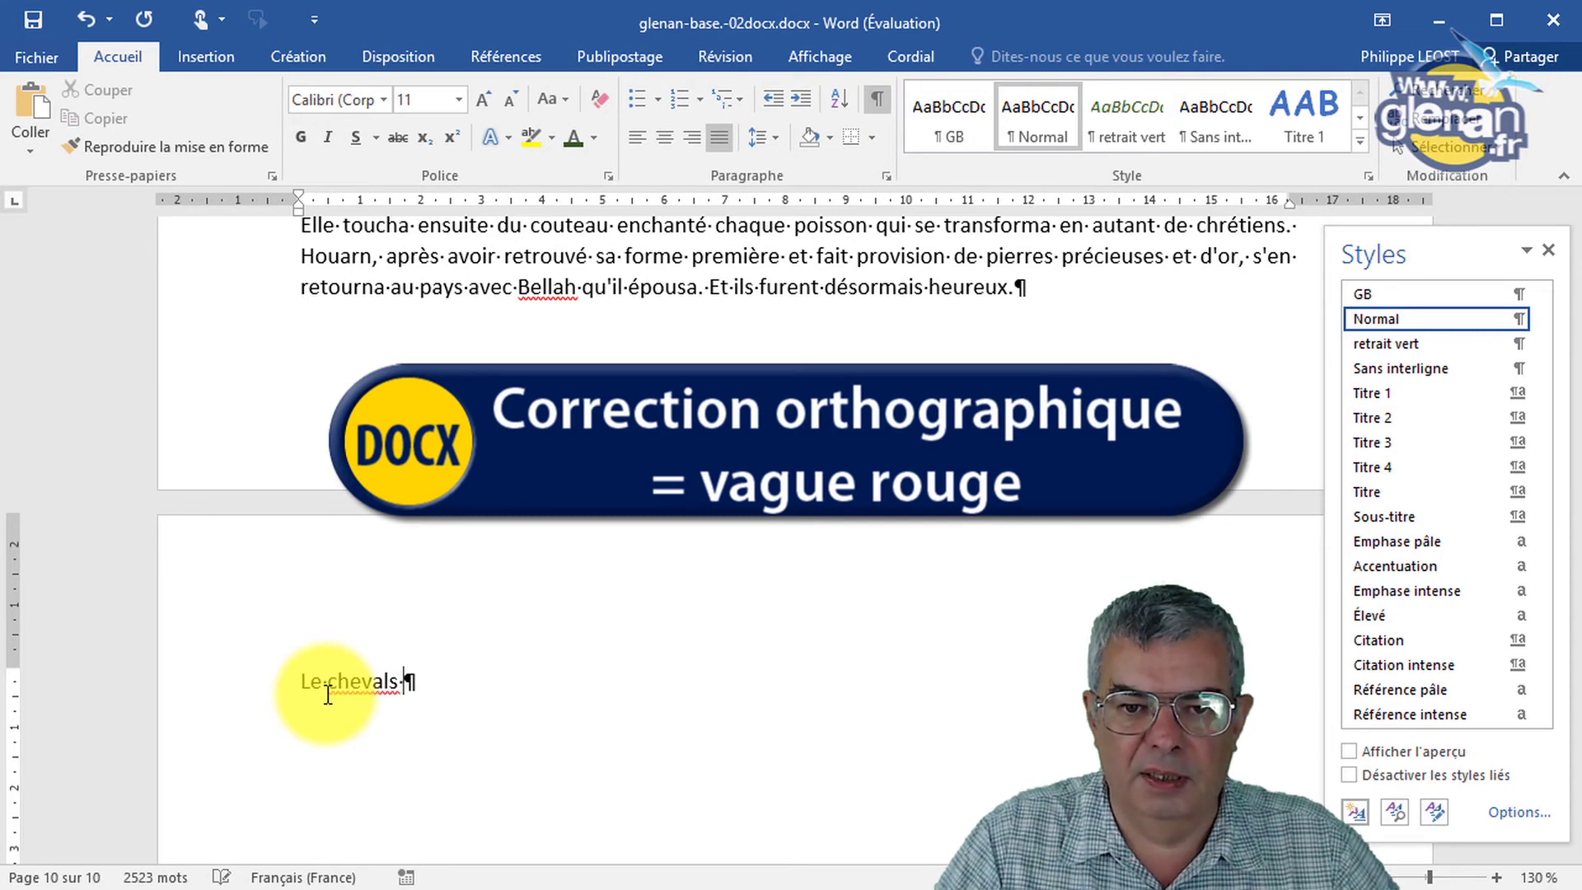
key(Return)
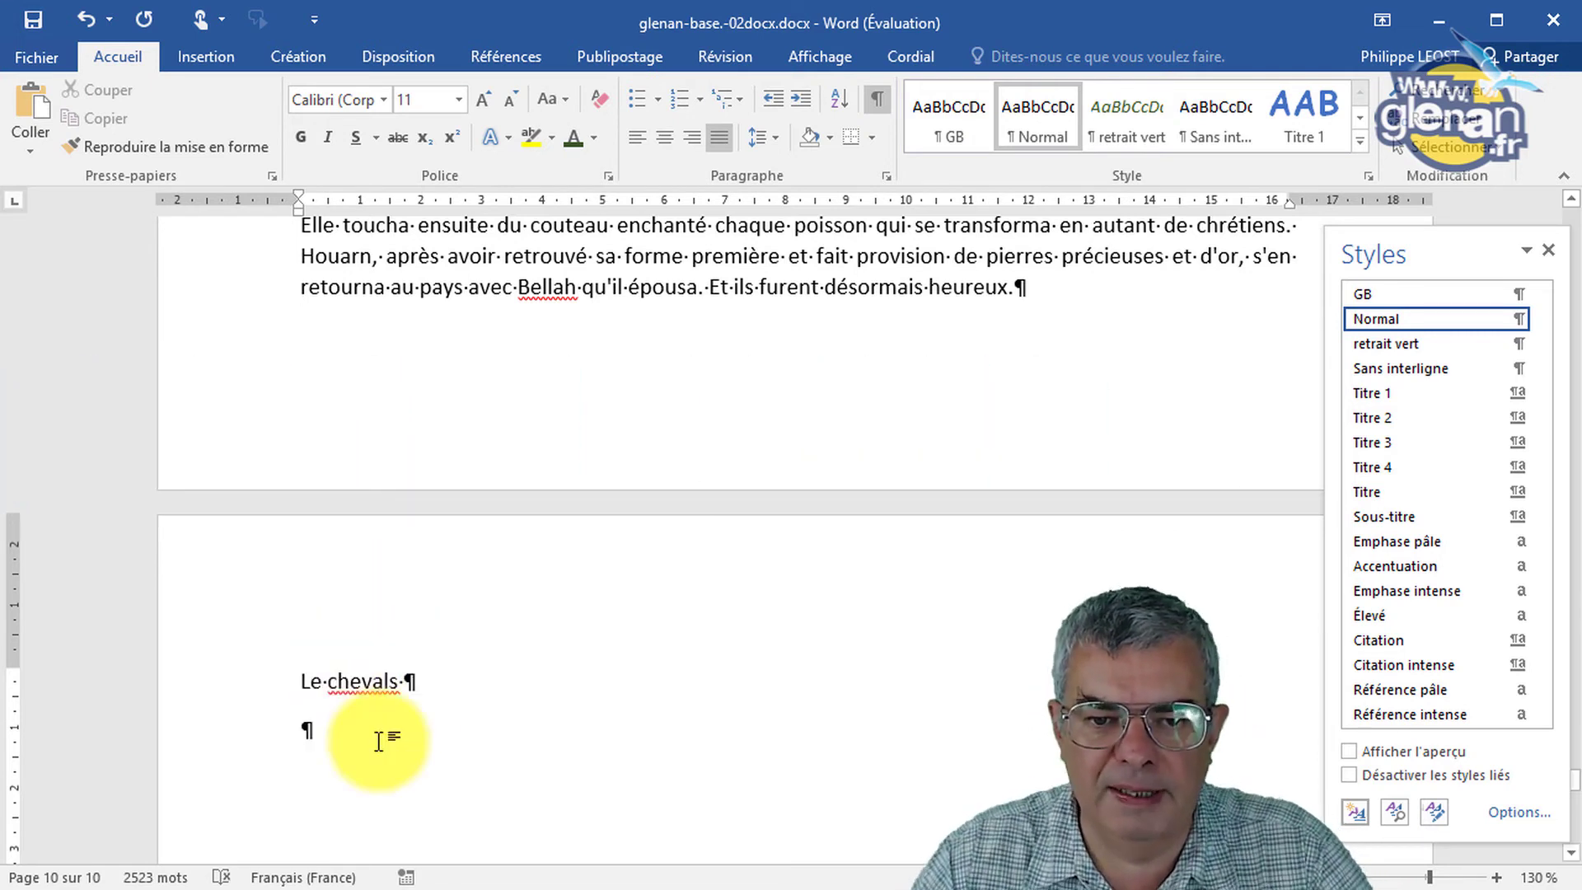
click(369, 678)
right_click(368, 678)
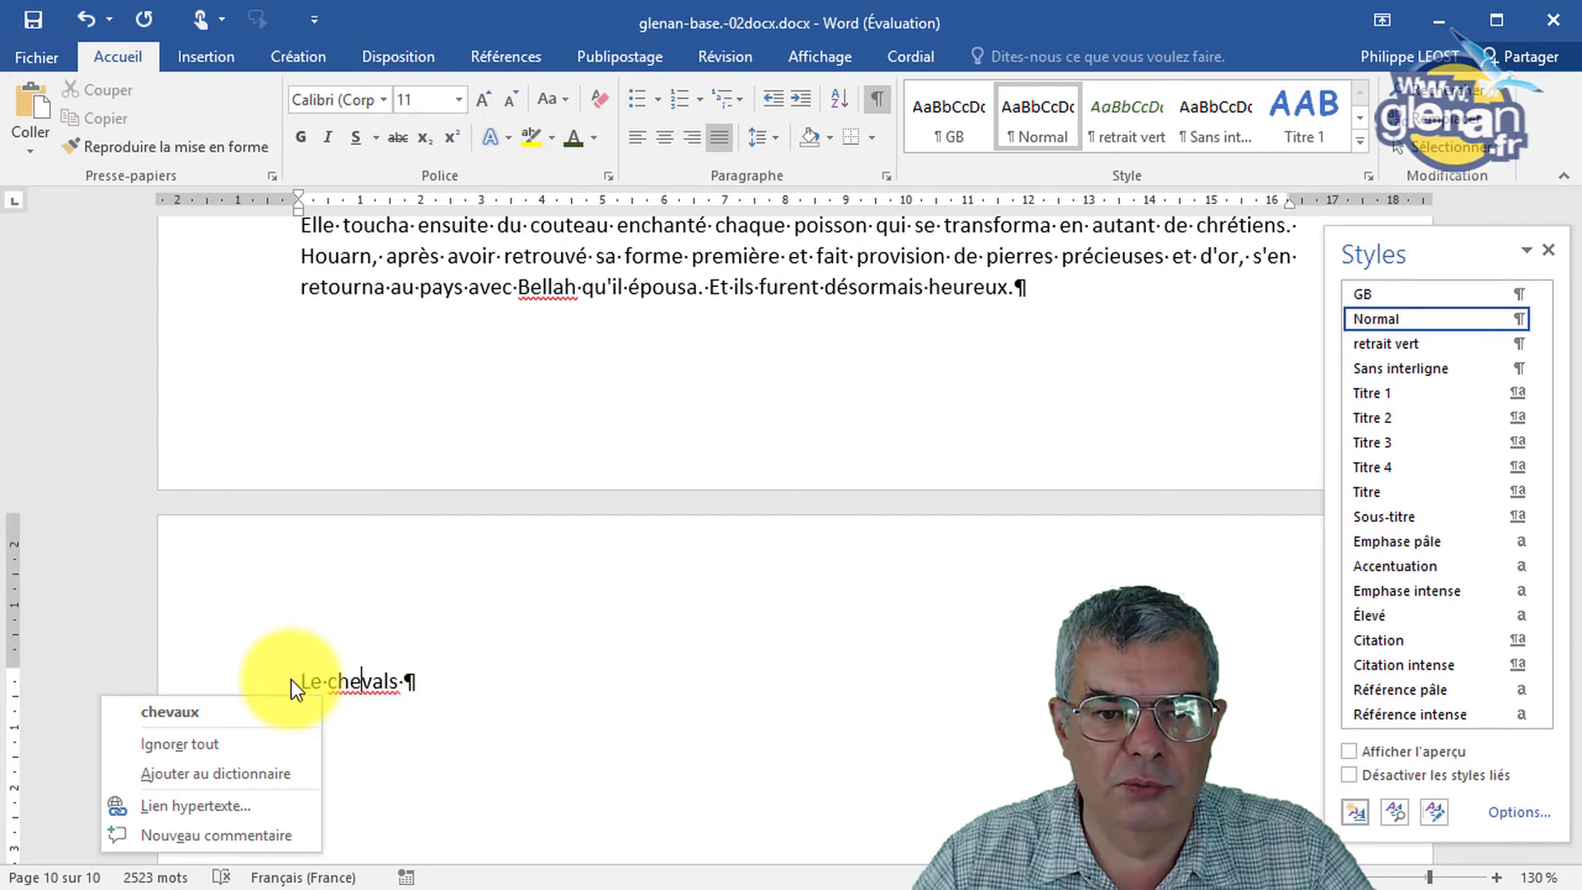
click(206, 710)
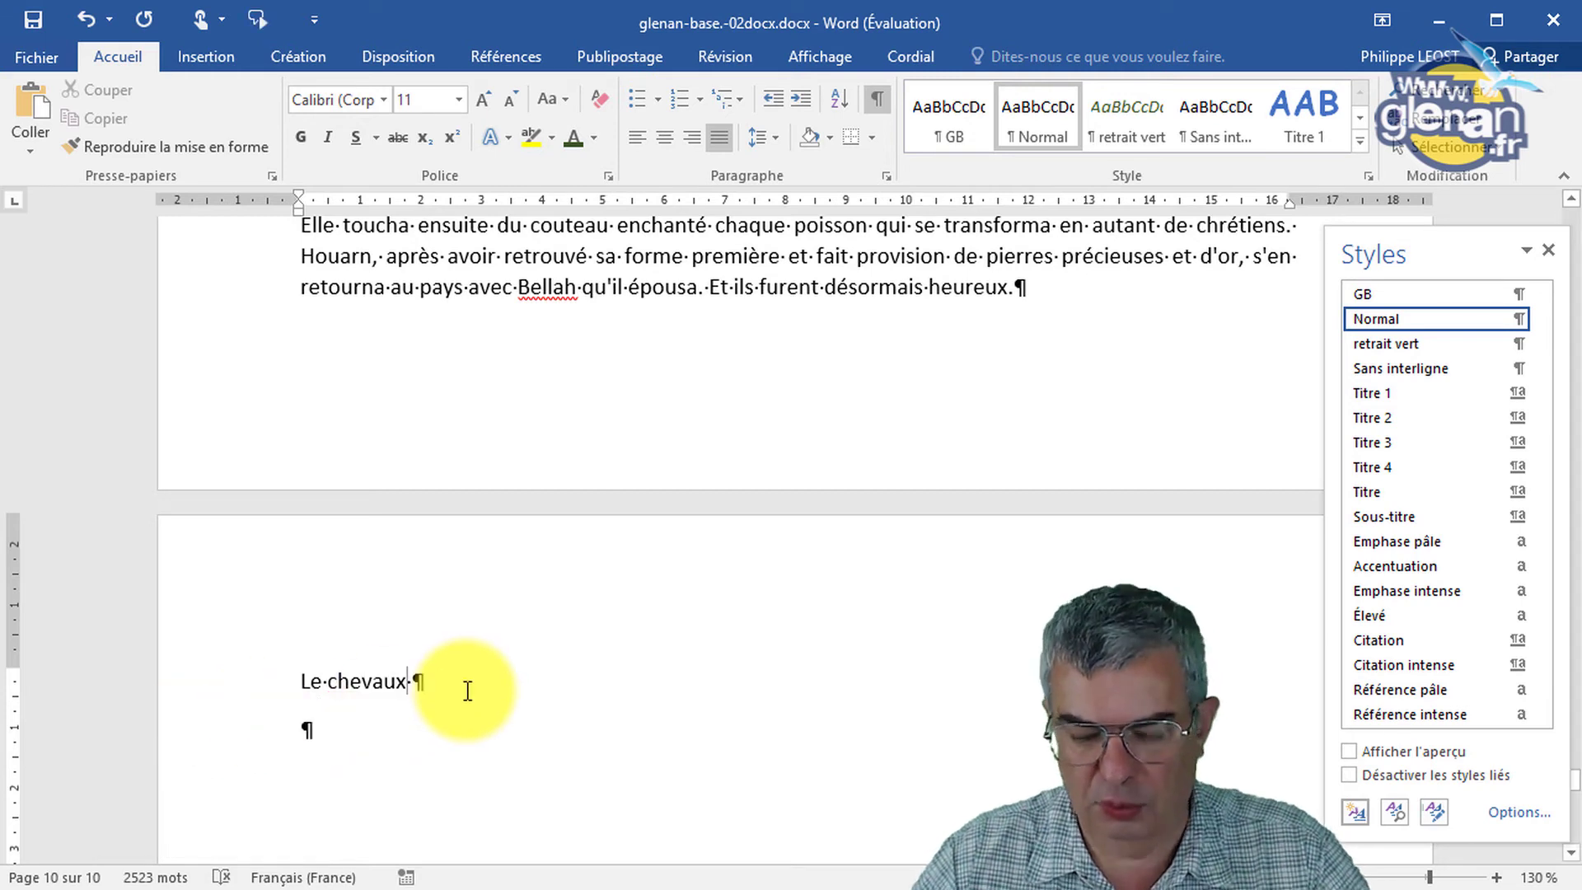
Apply the grammar suggestion "Les chevaux" to the test phrase, and delete the test lines from the last page.
key(Return)
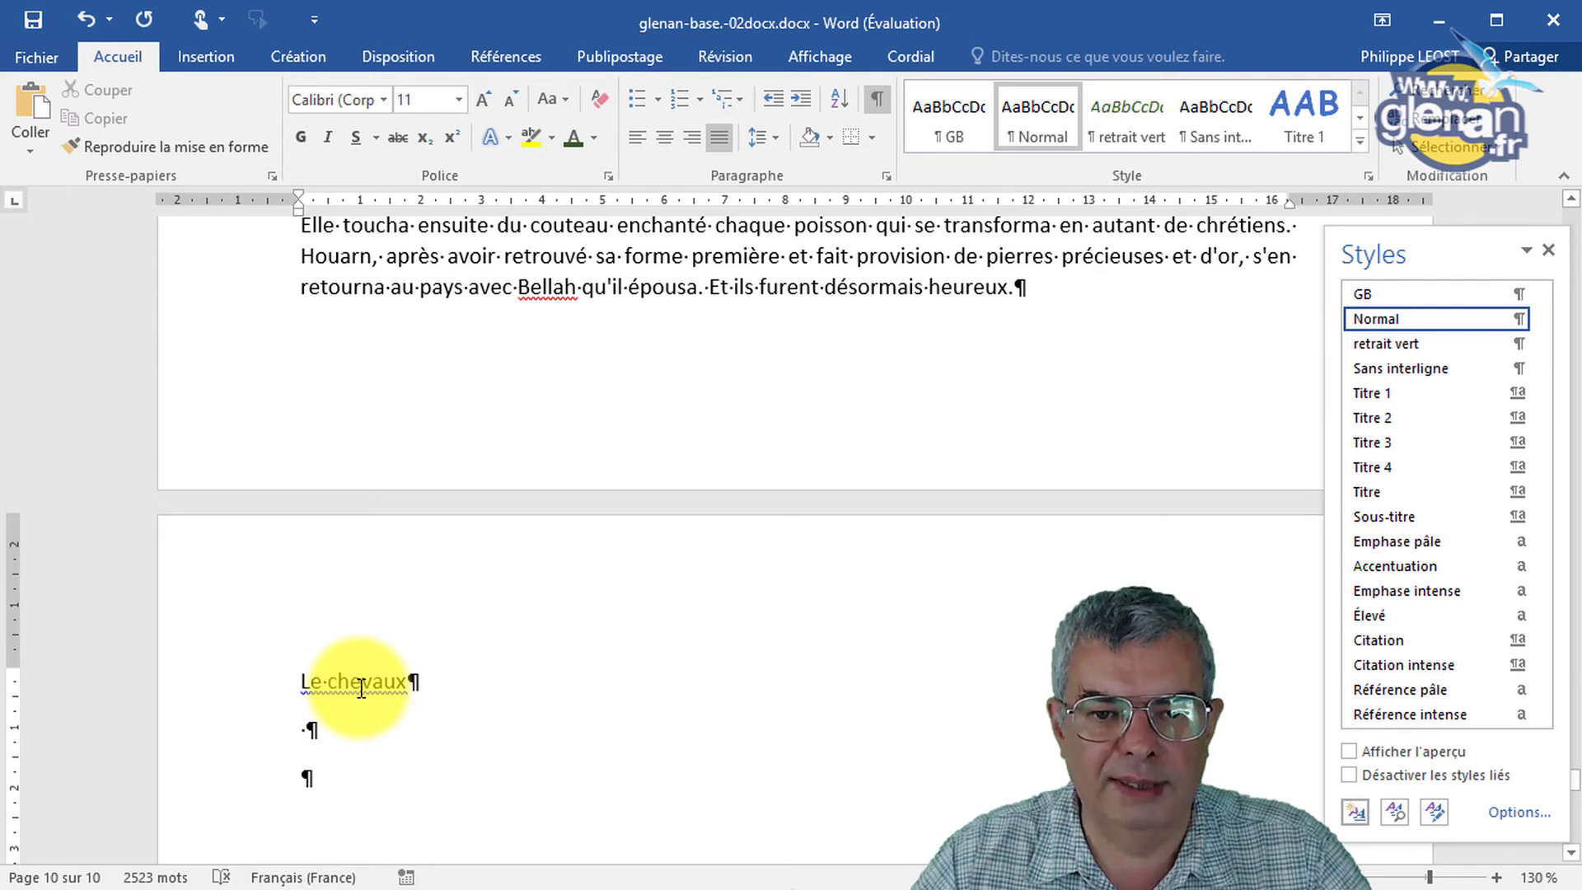
right_click(361, 686)
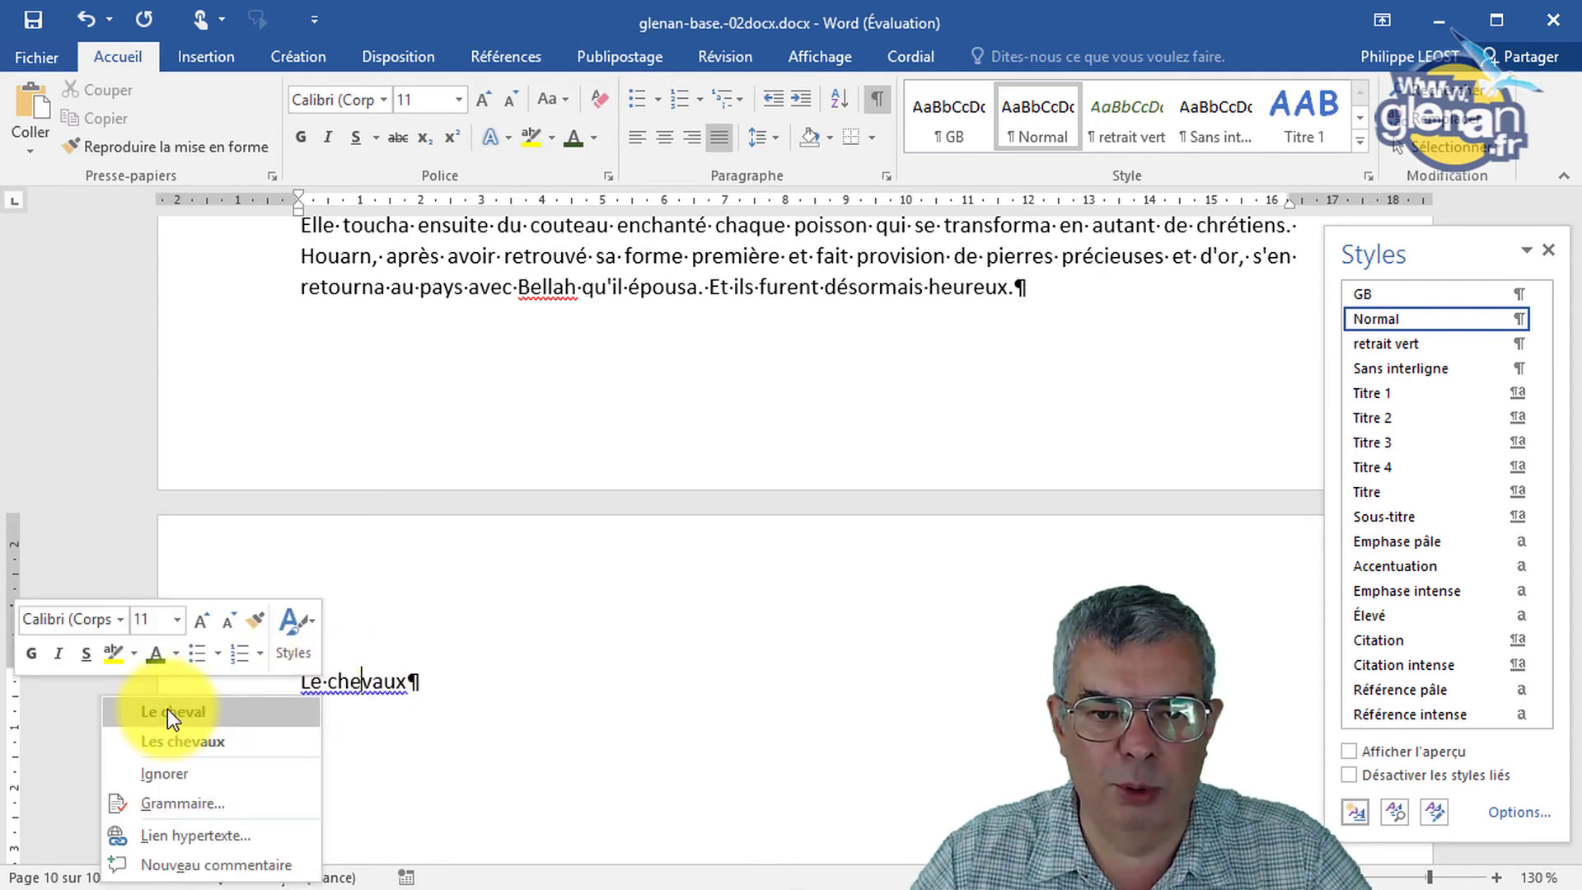
click(236, 745)
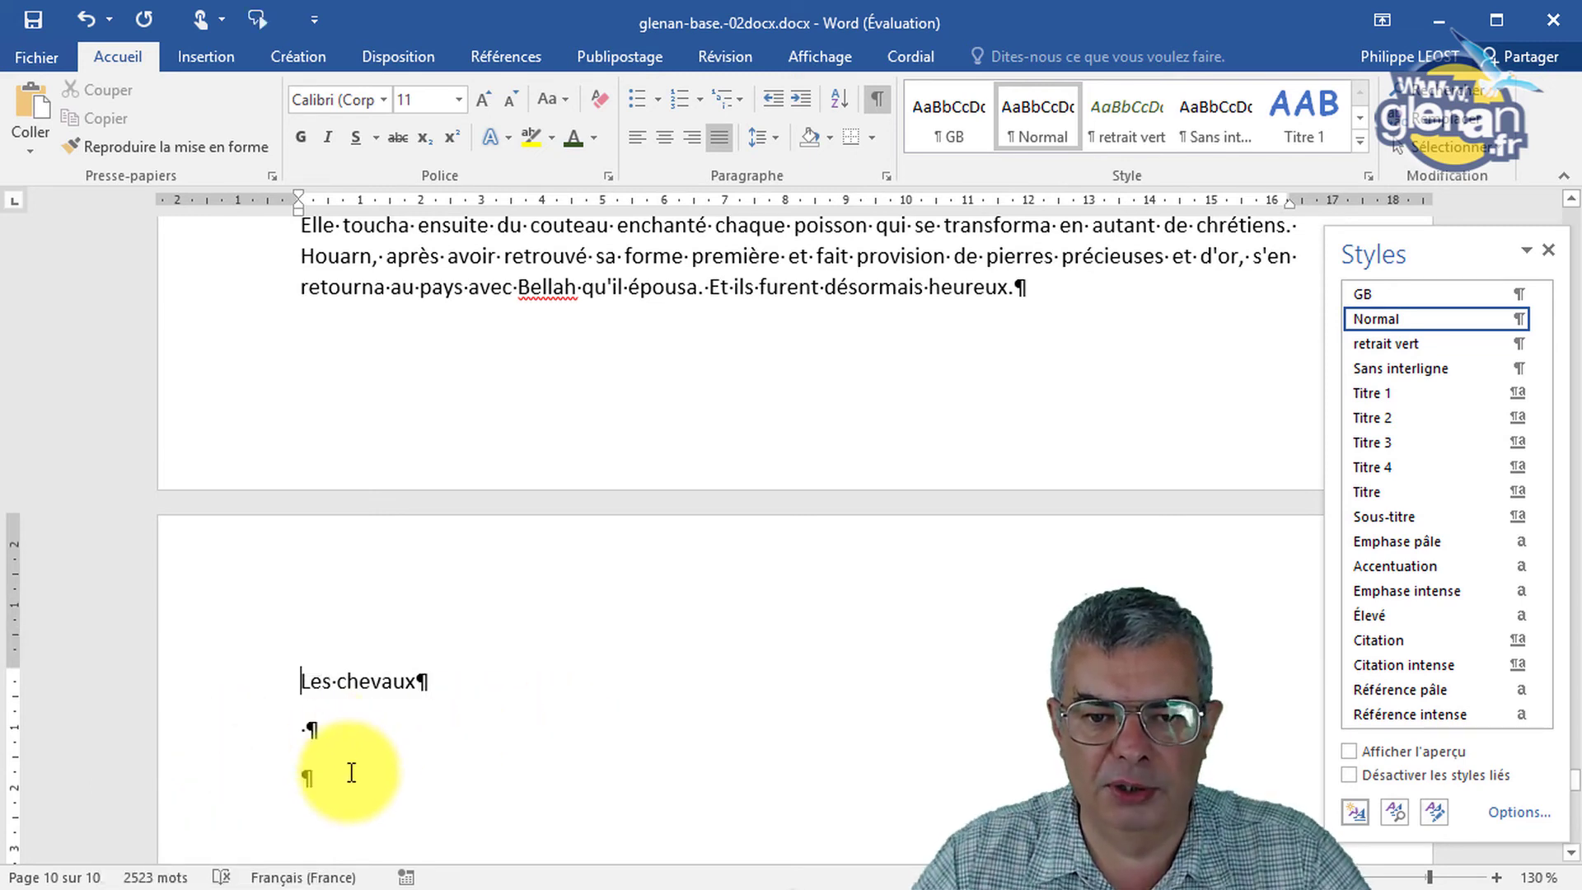
drag(300, 706, 274, 671)
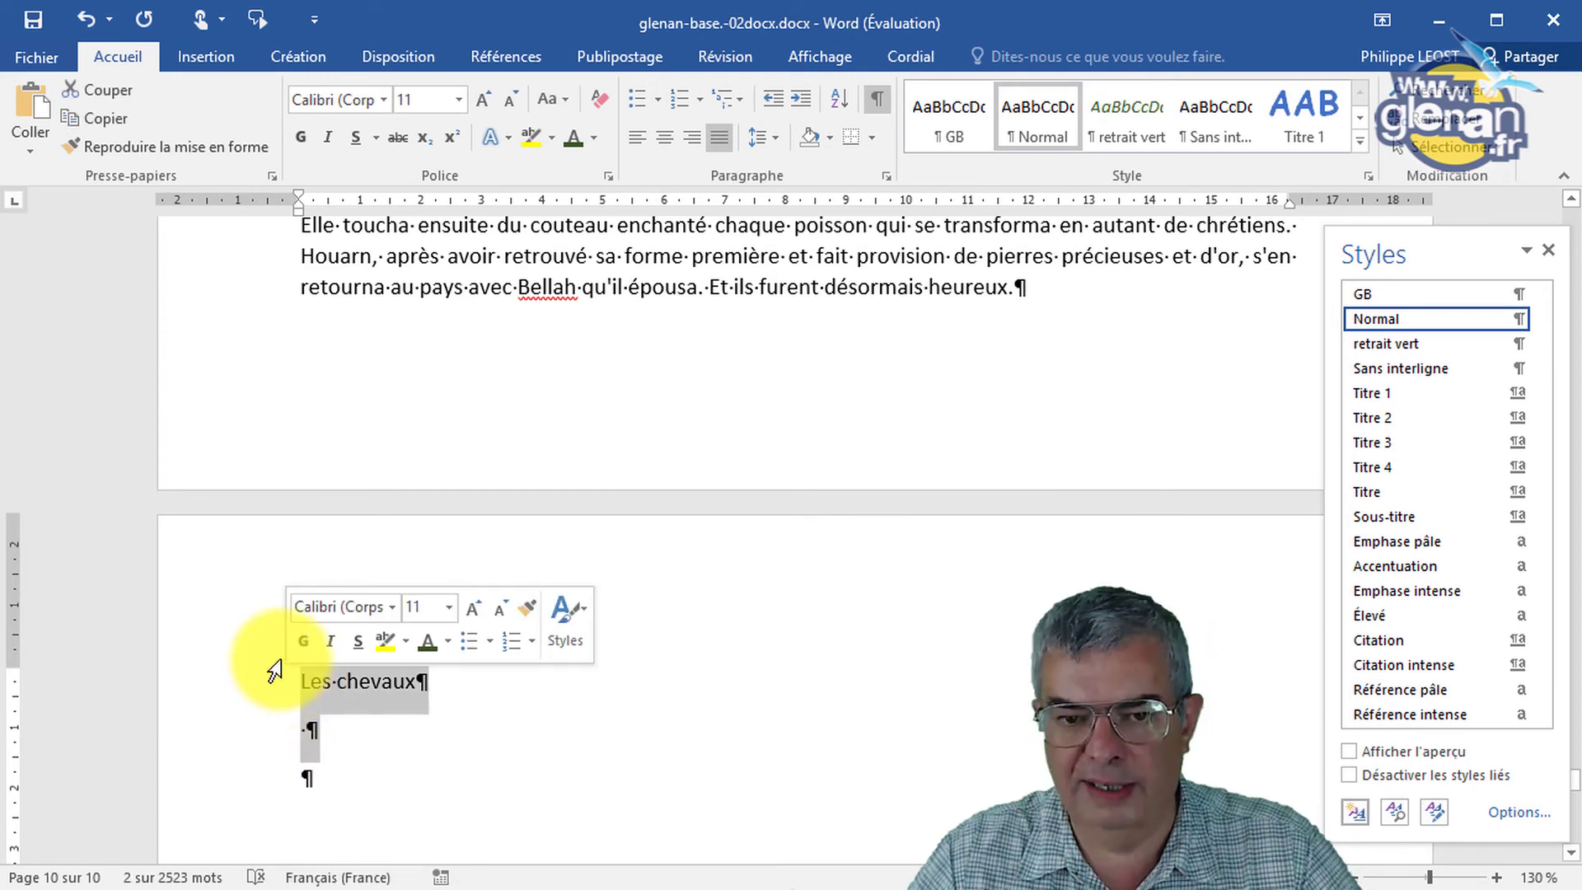
key(Delete)
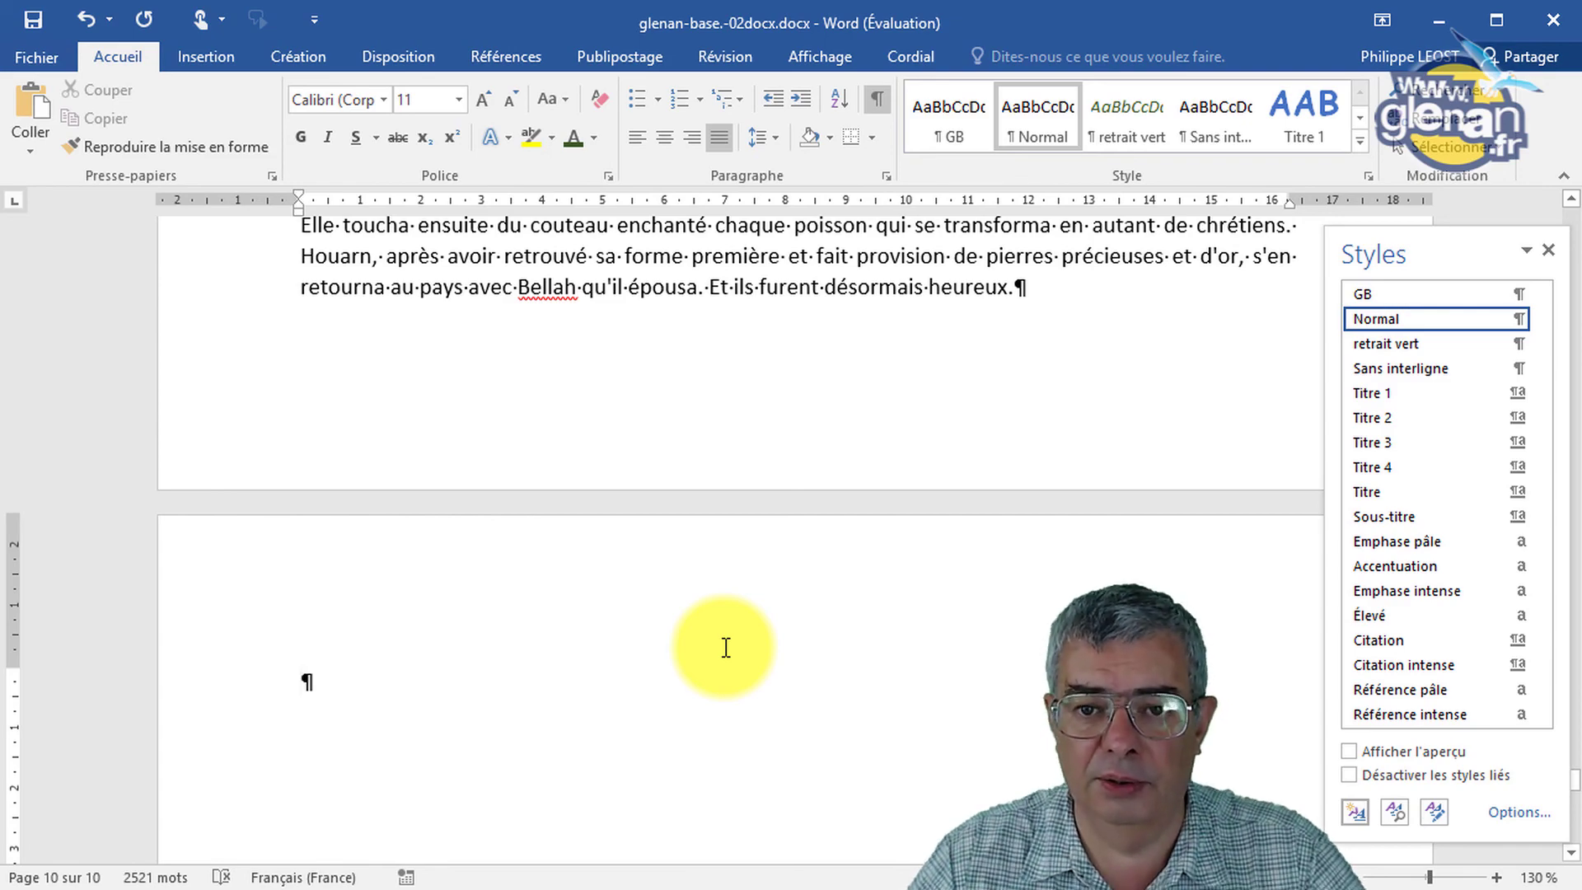
Return to the title page at the beginning of the document.
scroll(726, 647, up, 20)
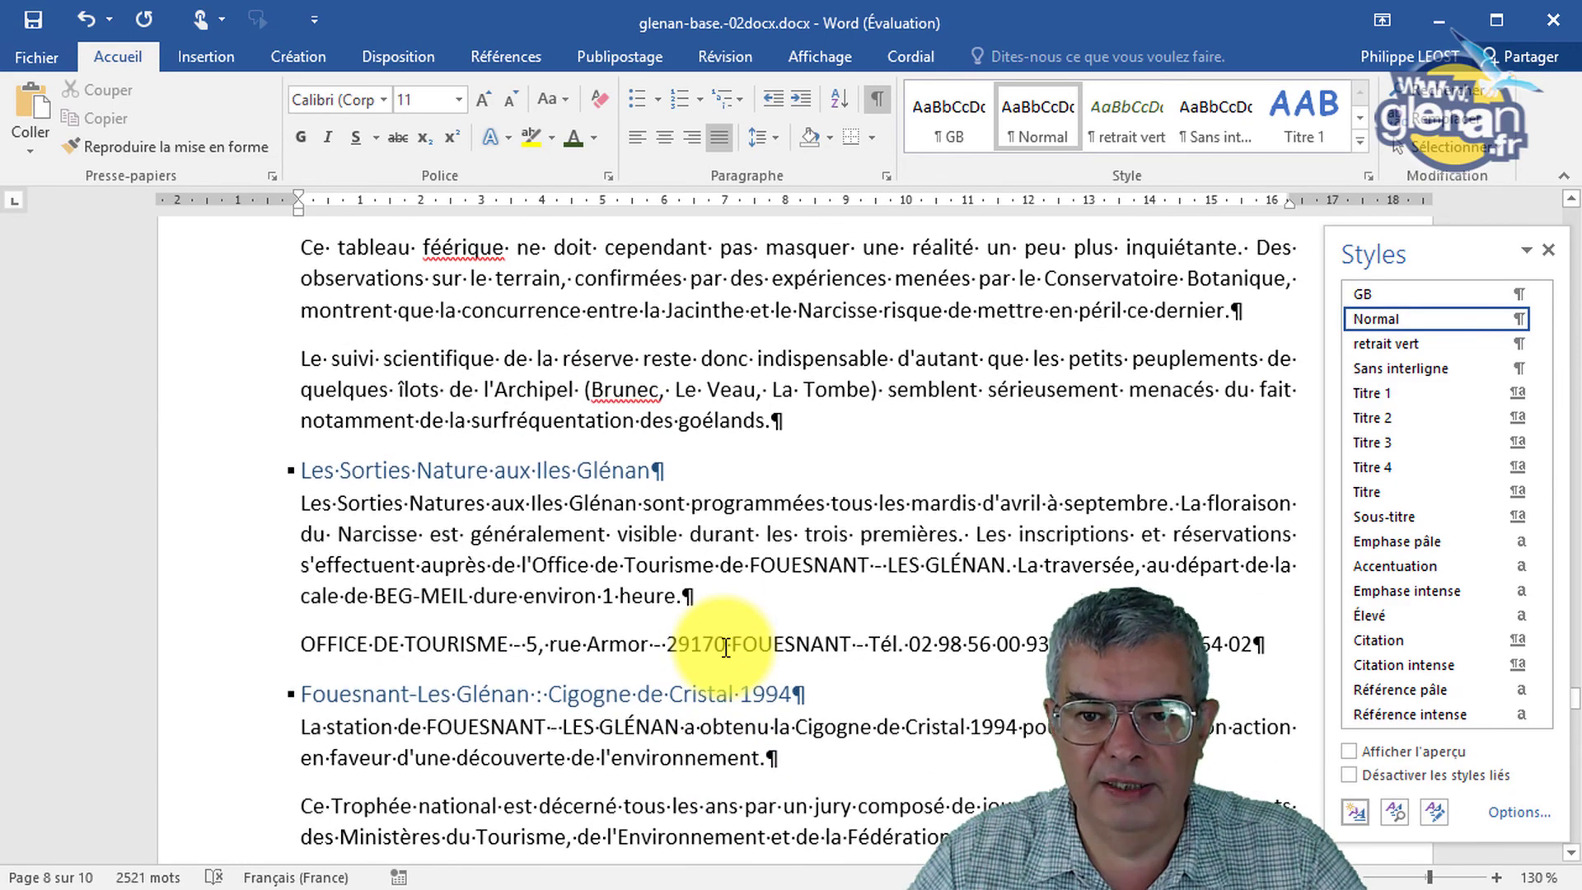
scroll(726, 647, up, 20)
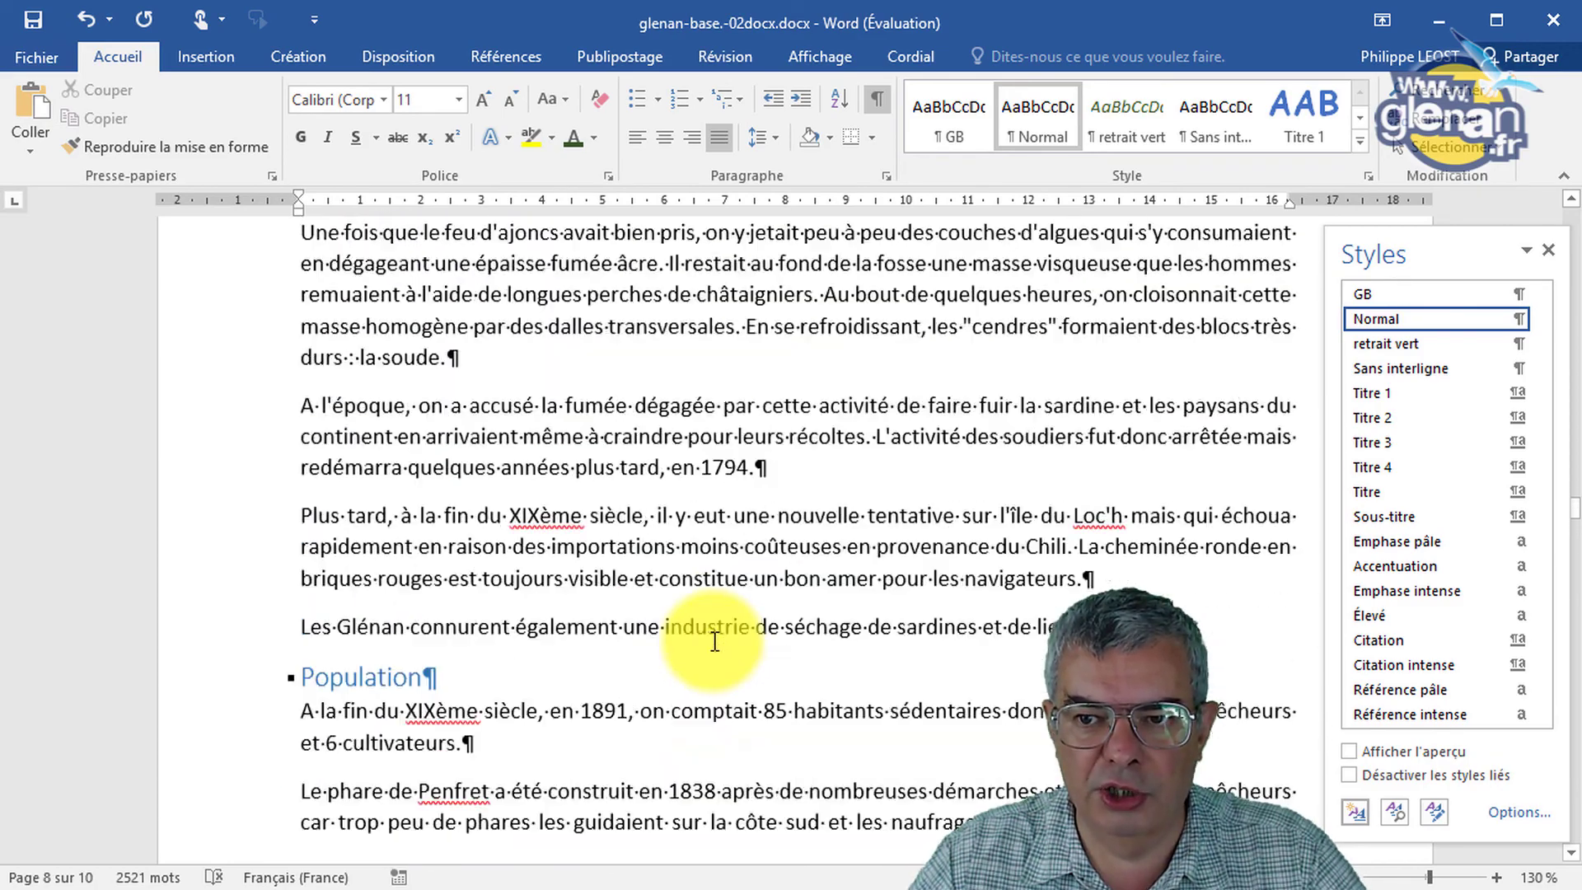
scroll(713, 642, up, 20)
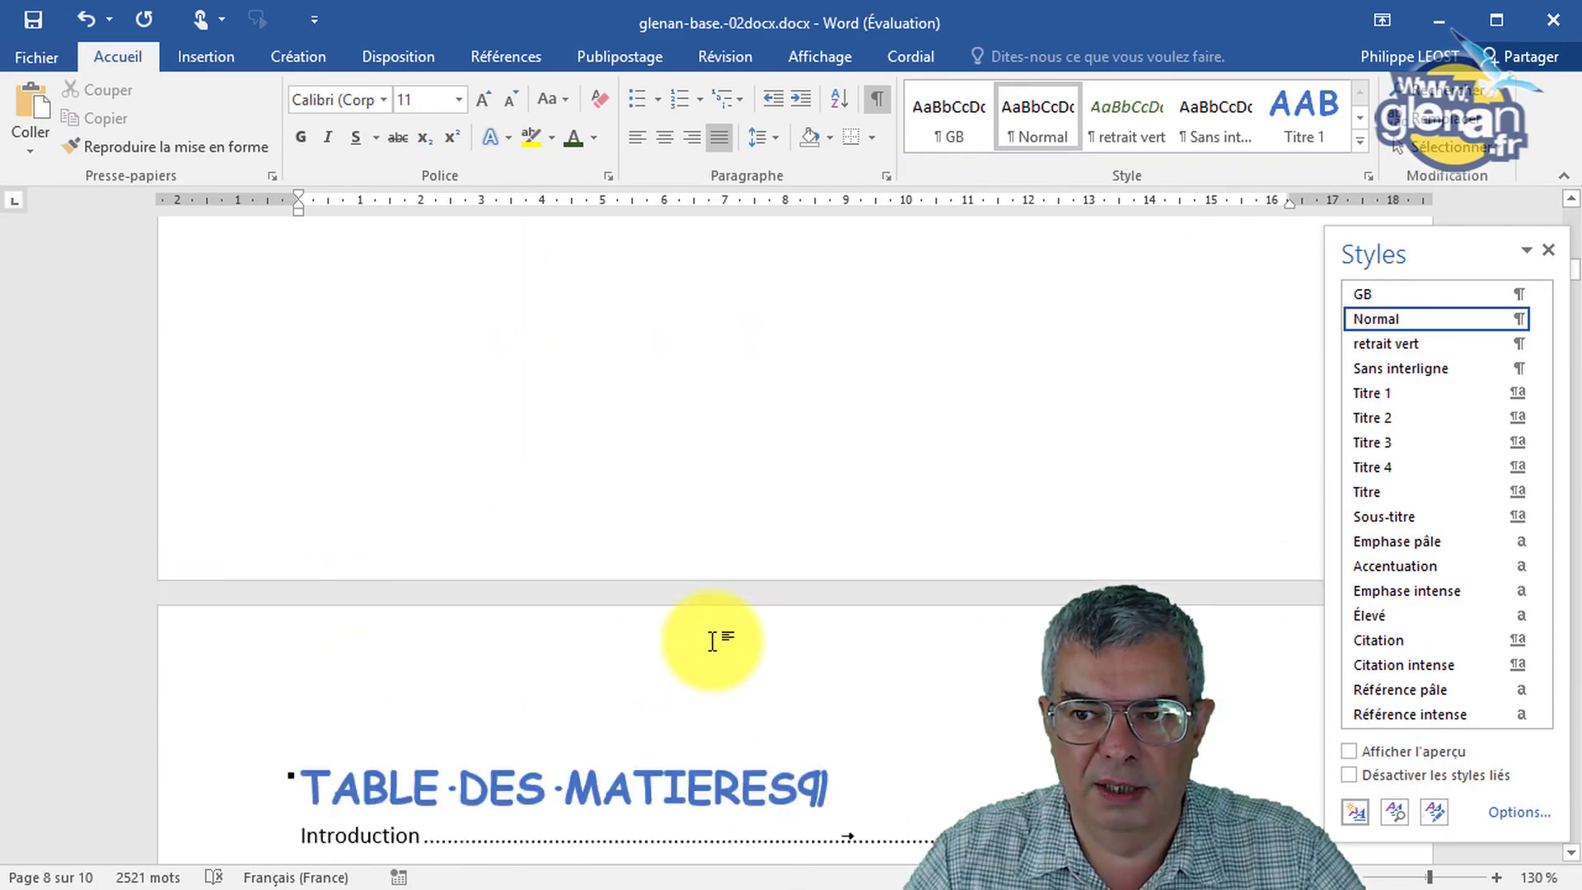
scroll(714, 641, up, 10)
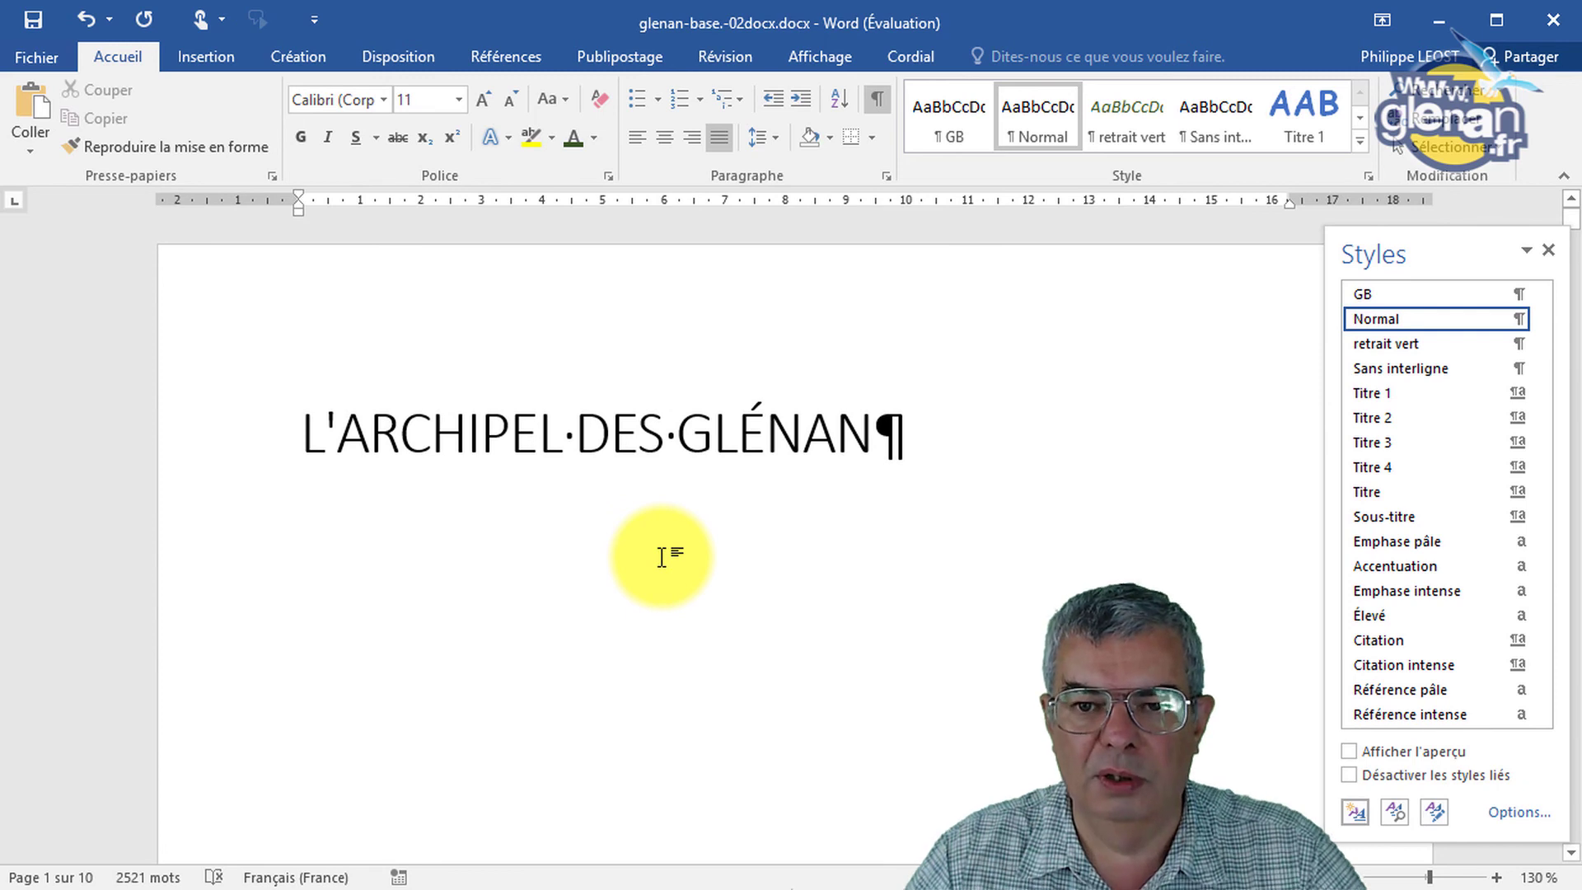